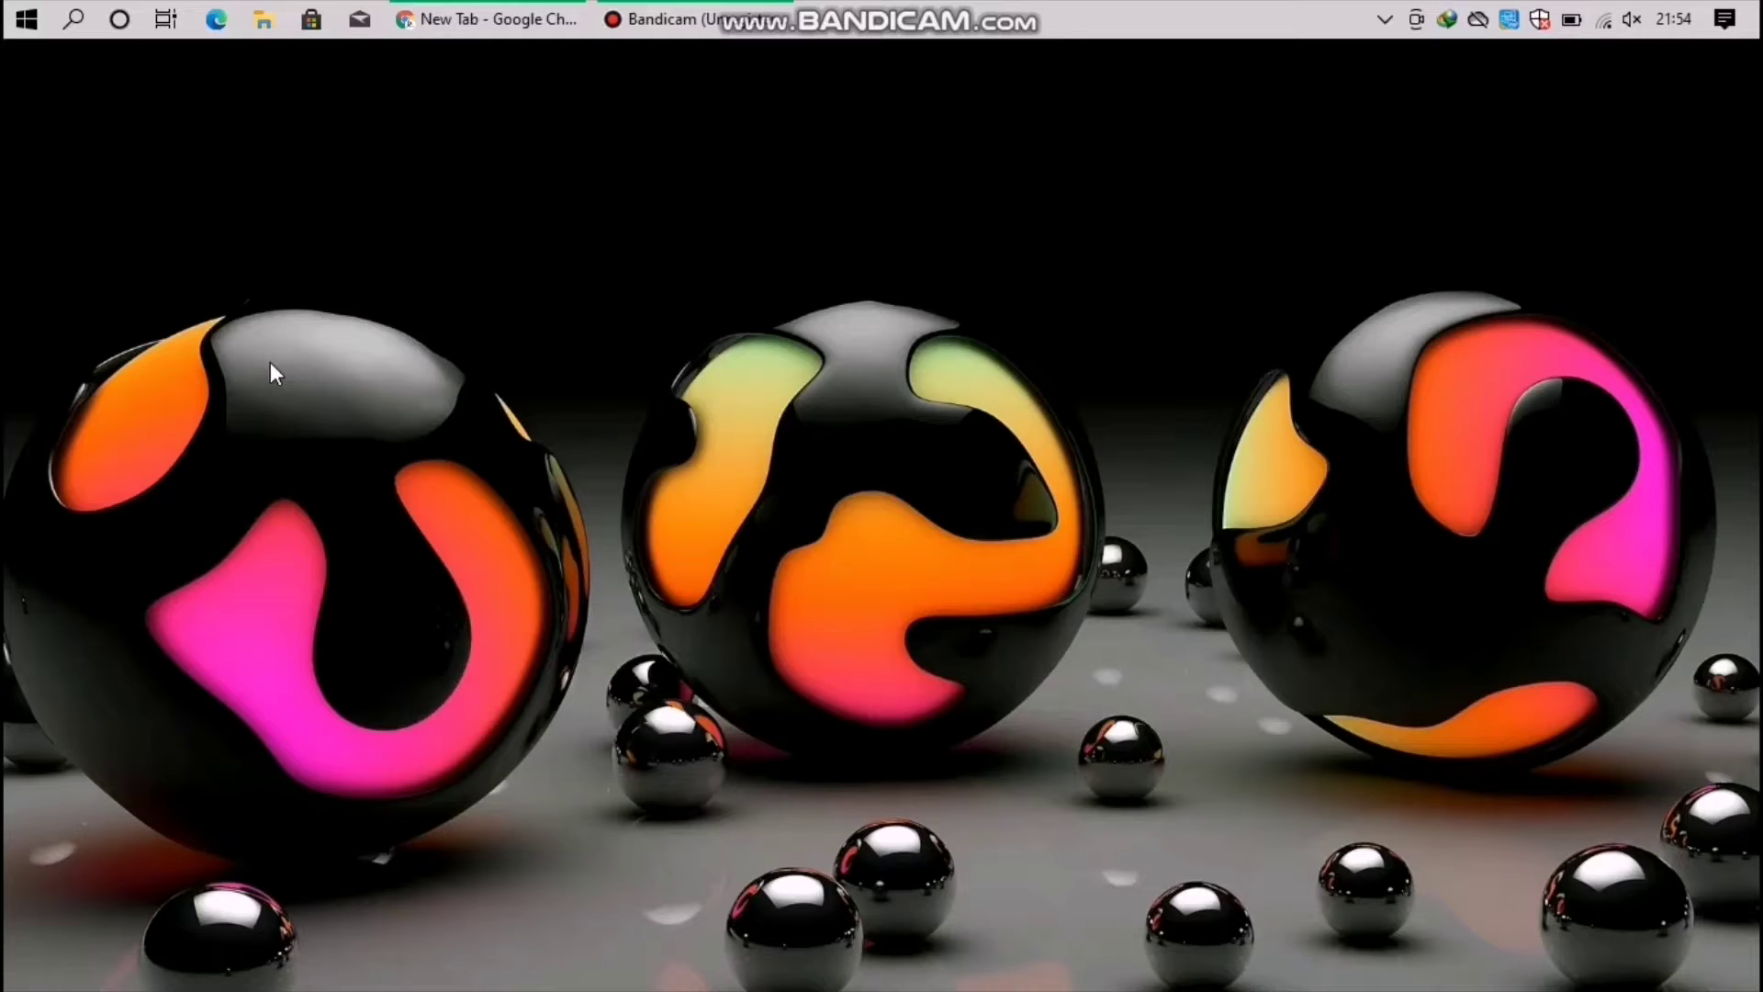
Open the ESD-ISO (J:) drive from This PC in a maximised window and enlarge its file icons
{"action": "left_click", "coordinate": [76, 20]}
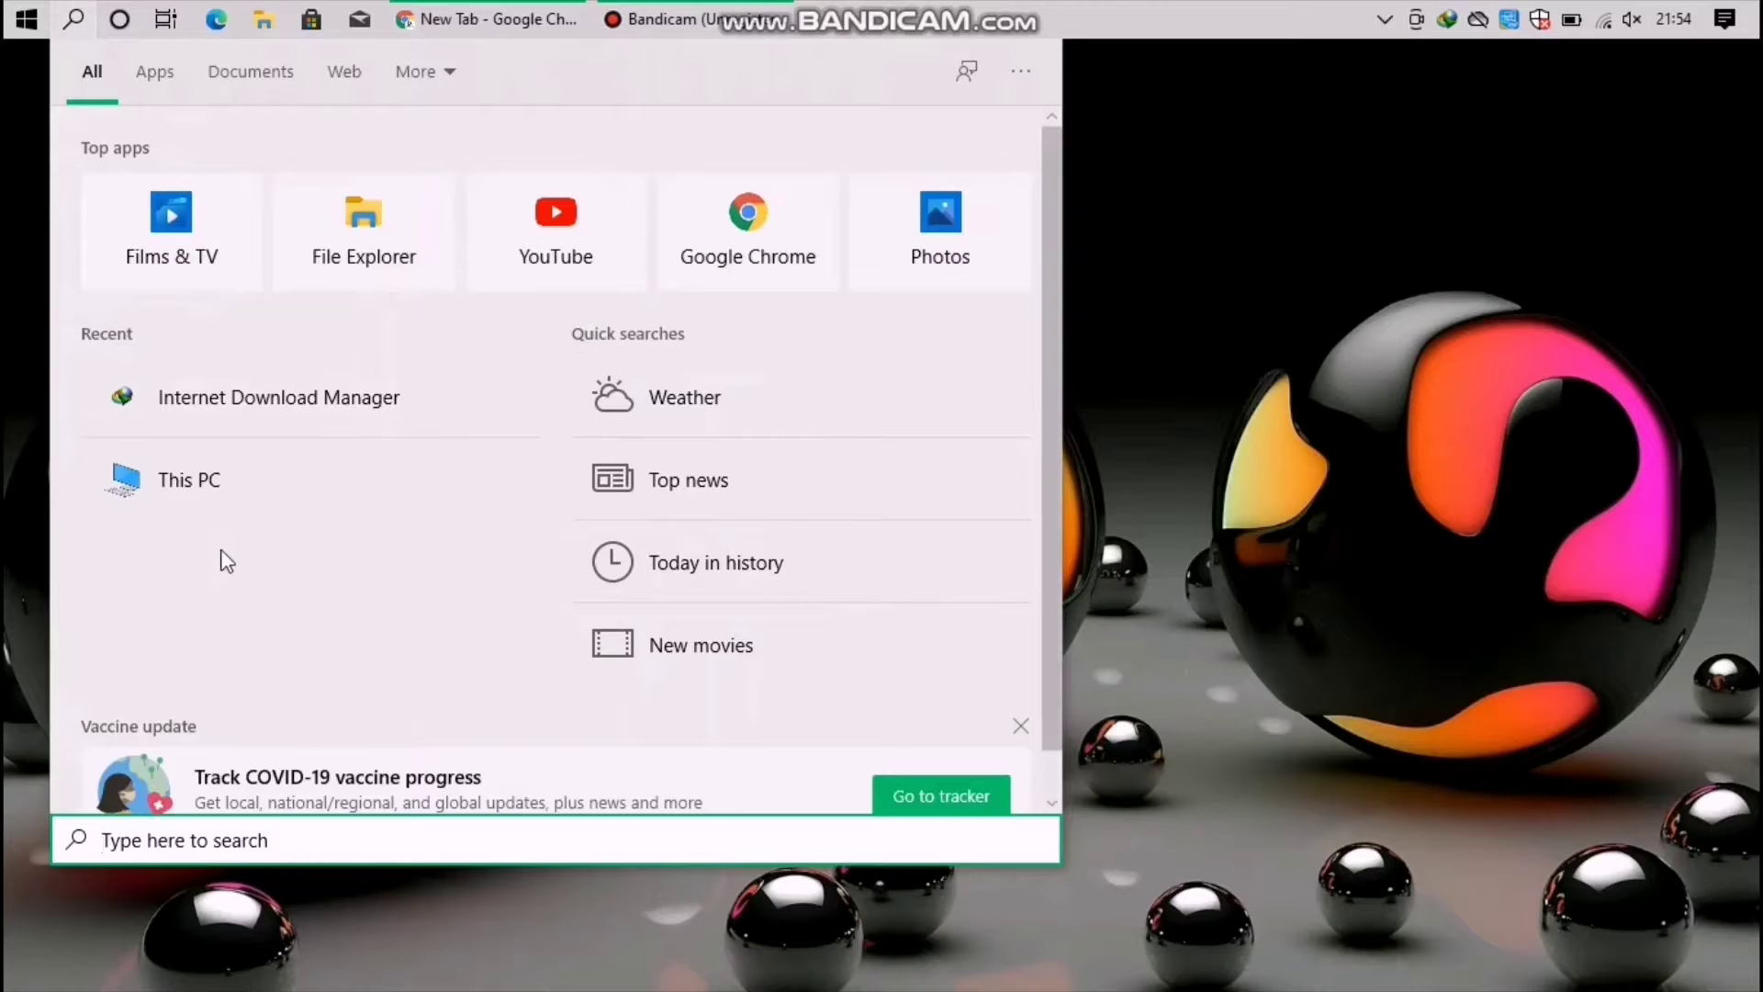
{"action": "left_click", "coordinate": [169, 465]}
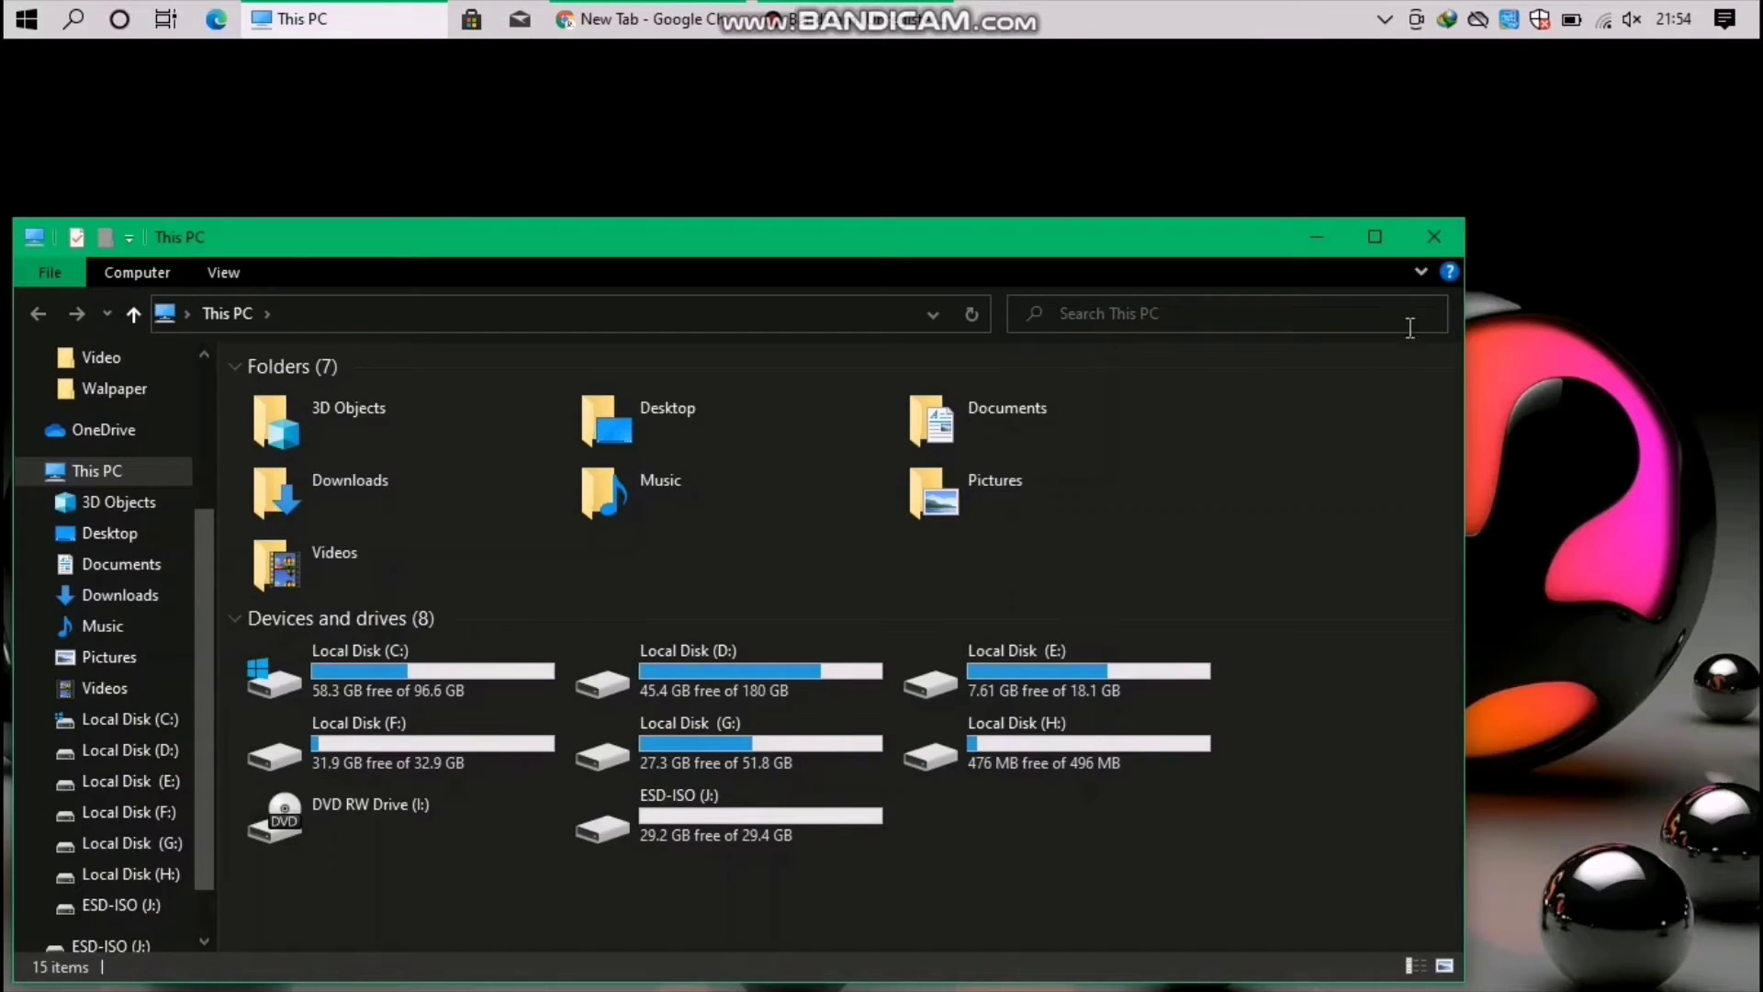
{"action": "left_click", "coordinate": [1376, 241]}
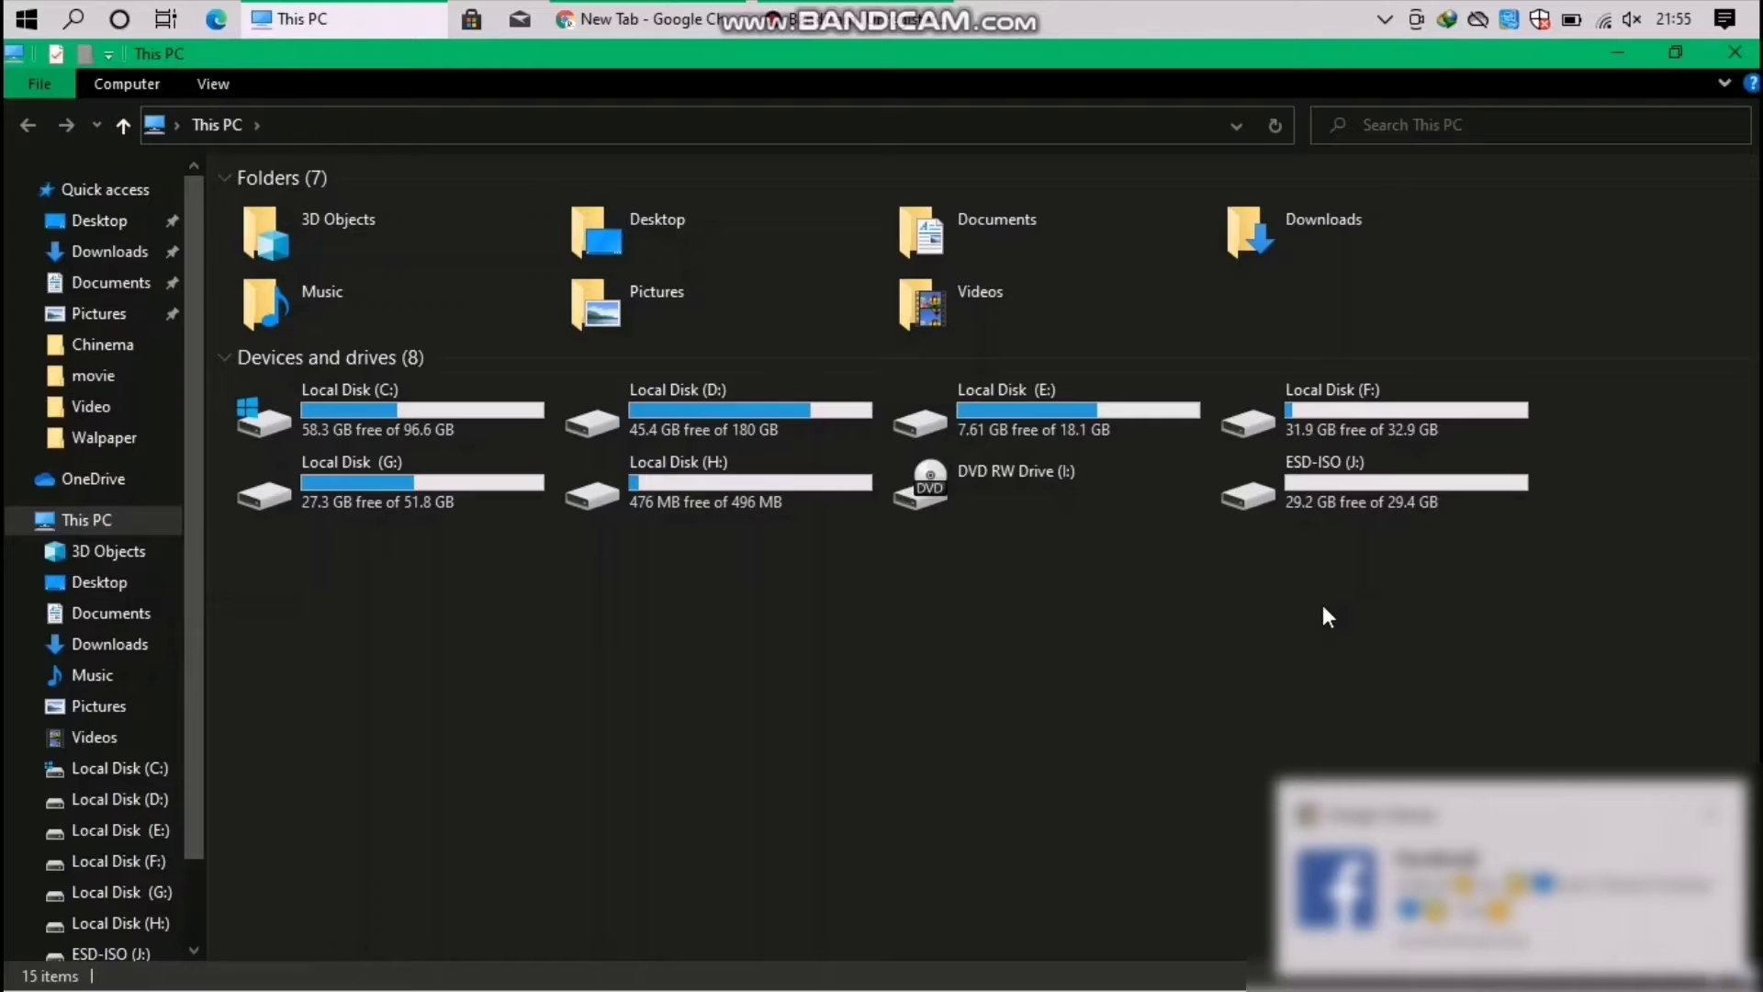
{"action": "double_click", "coordinate": [1338, 493]}
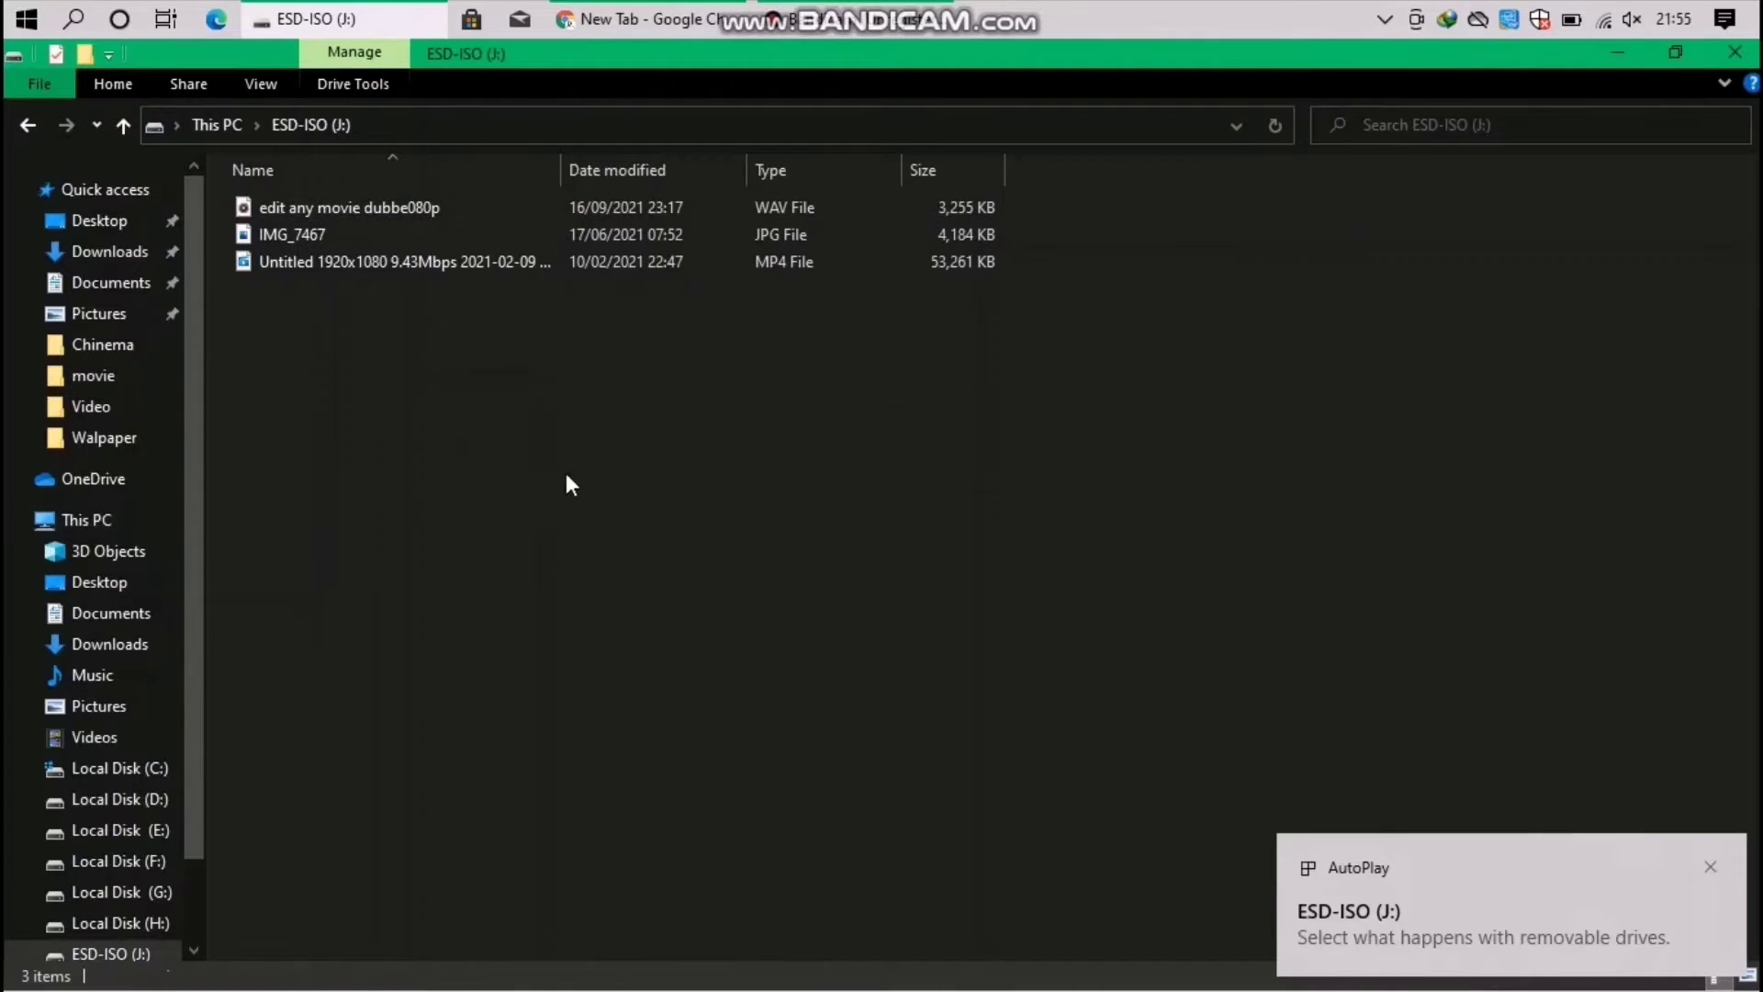
{"action": "scroll", "coordinate": [661, 697], "scroll_direction": "up", "scroll_amount": 5, "text": "ctrl"}
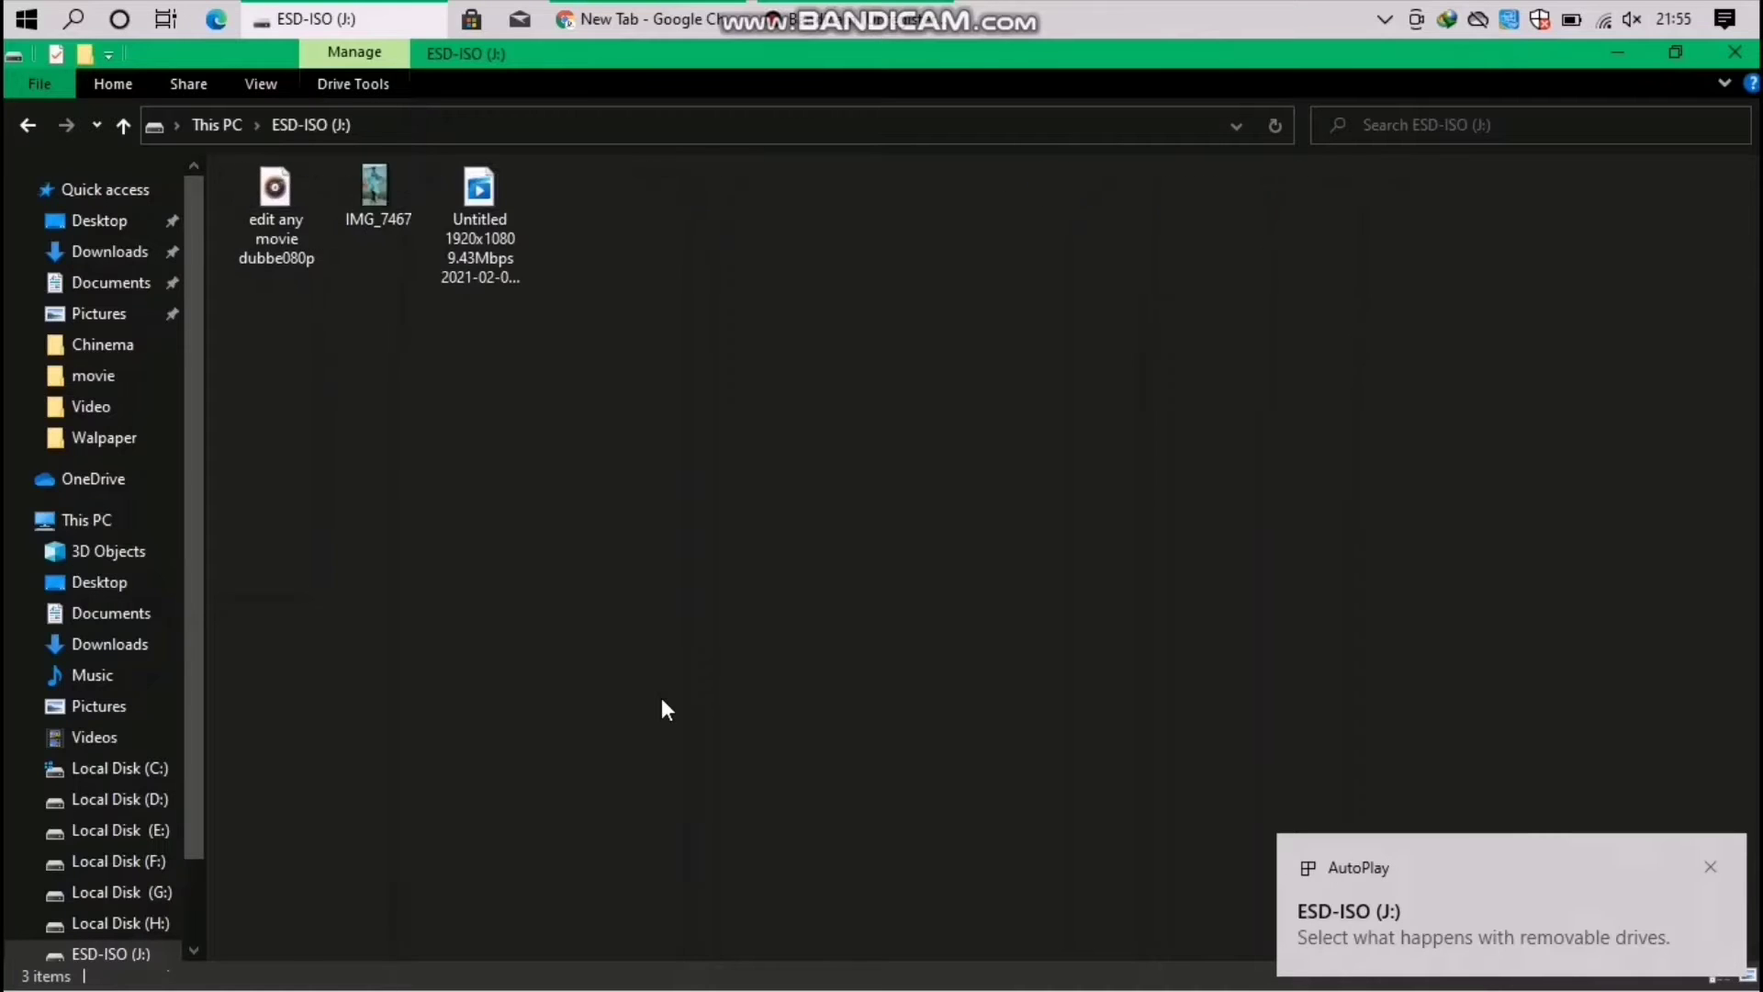
{"action": "scroll", "coordinate": [661, 698], "scroll_direction": "up", "scroll_amount": 1, "text": "ctrl"}
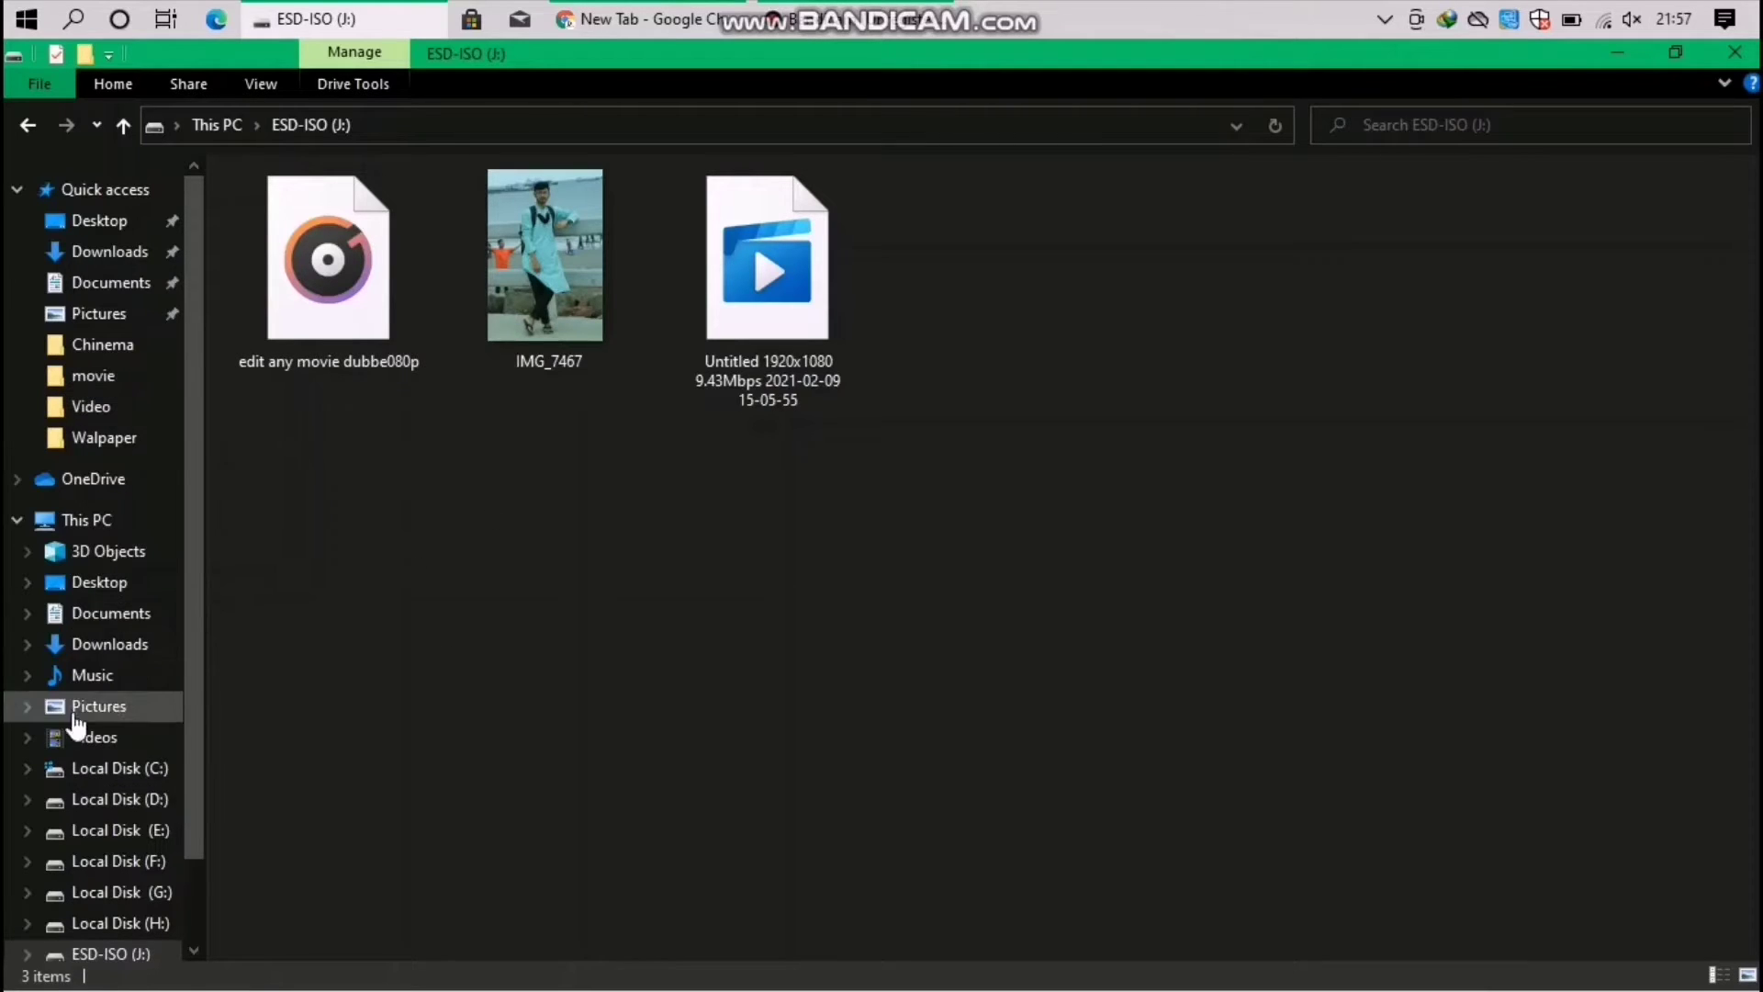
Reopen the ESD-ISO (J:) drive from This PC and permanently delete all three files on it
{"action": "left_click", "coordinate": [92, 519]}
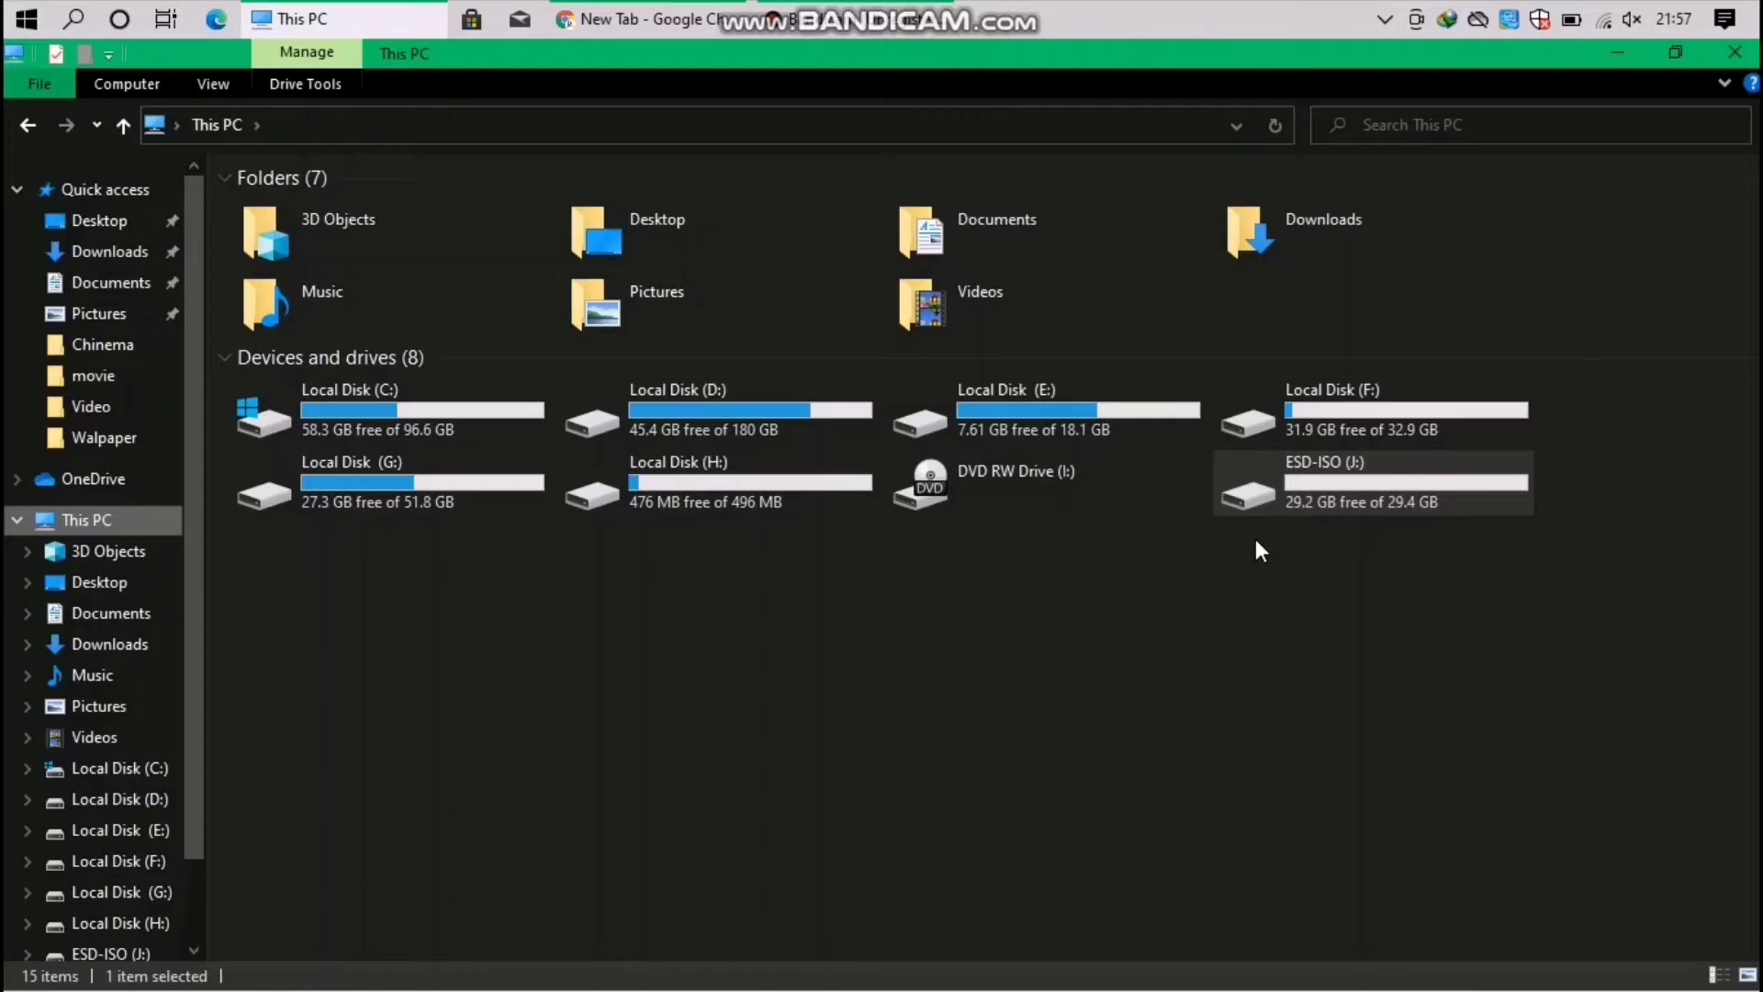
{"action": "double_click", "coordinate": [1280, 496]}
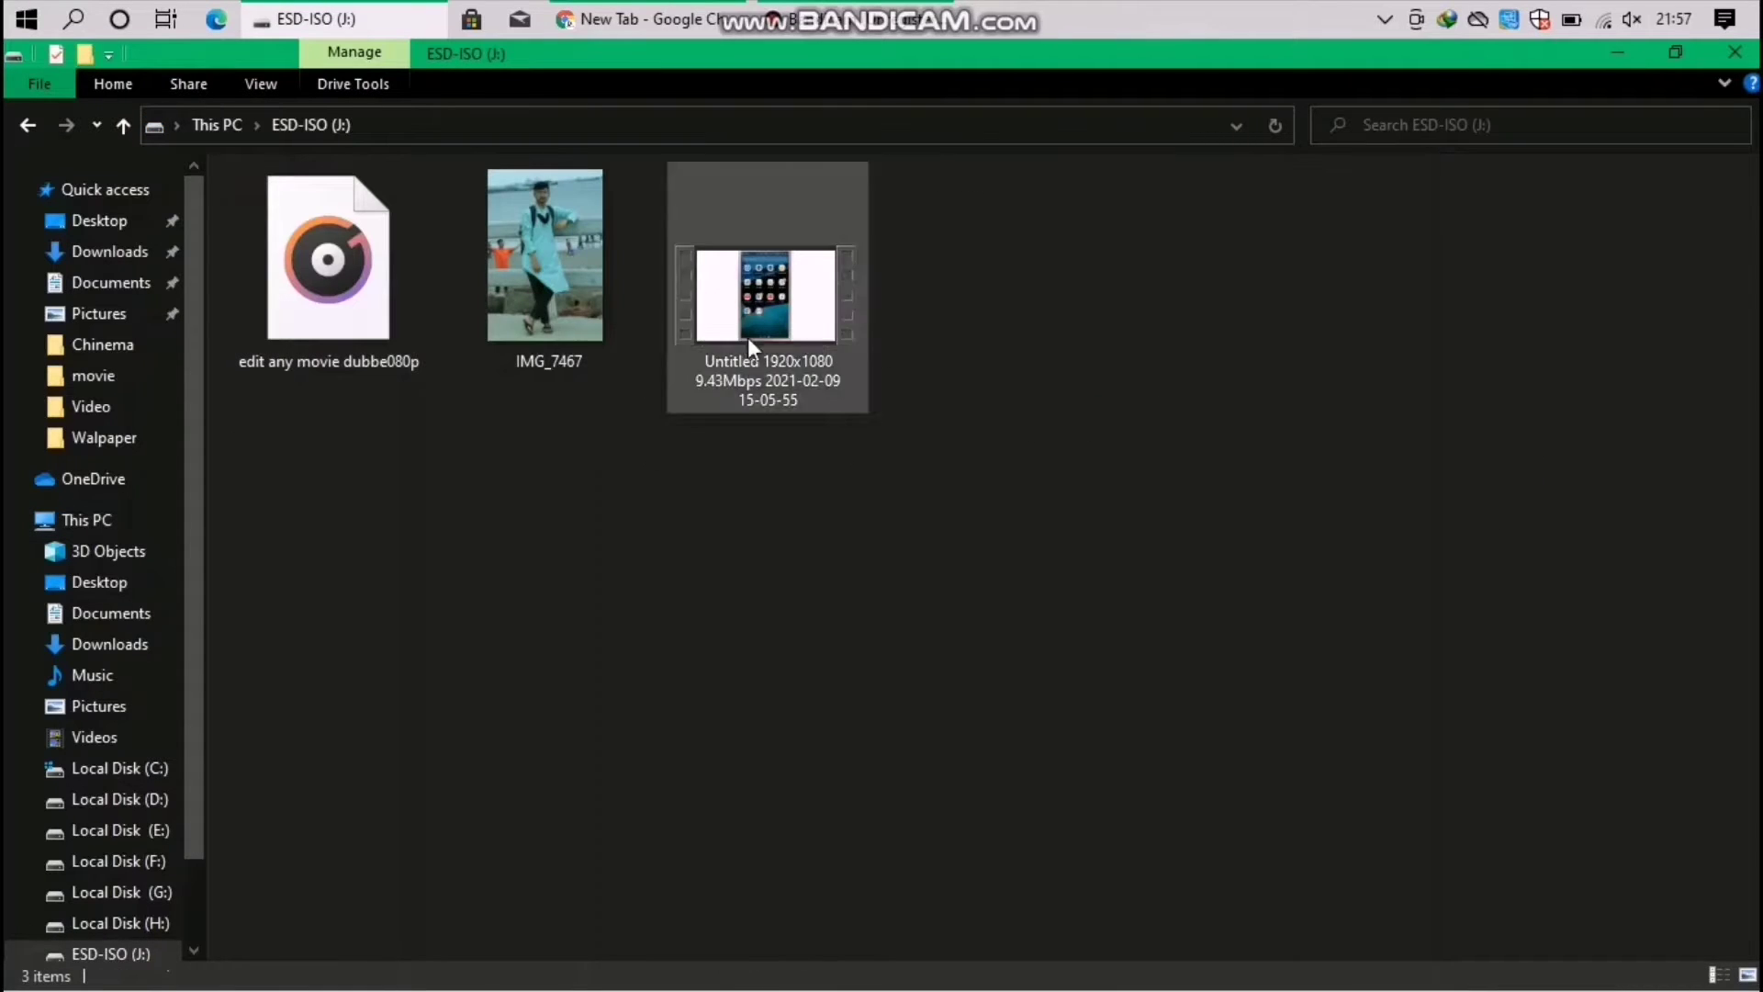
{"action": "left_click_drag", "start_coordinate": [1008, 345], "coordinate": [365, 312]}
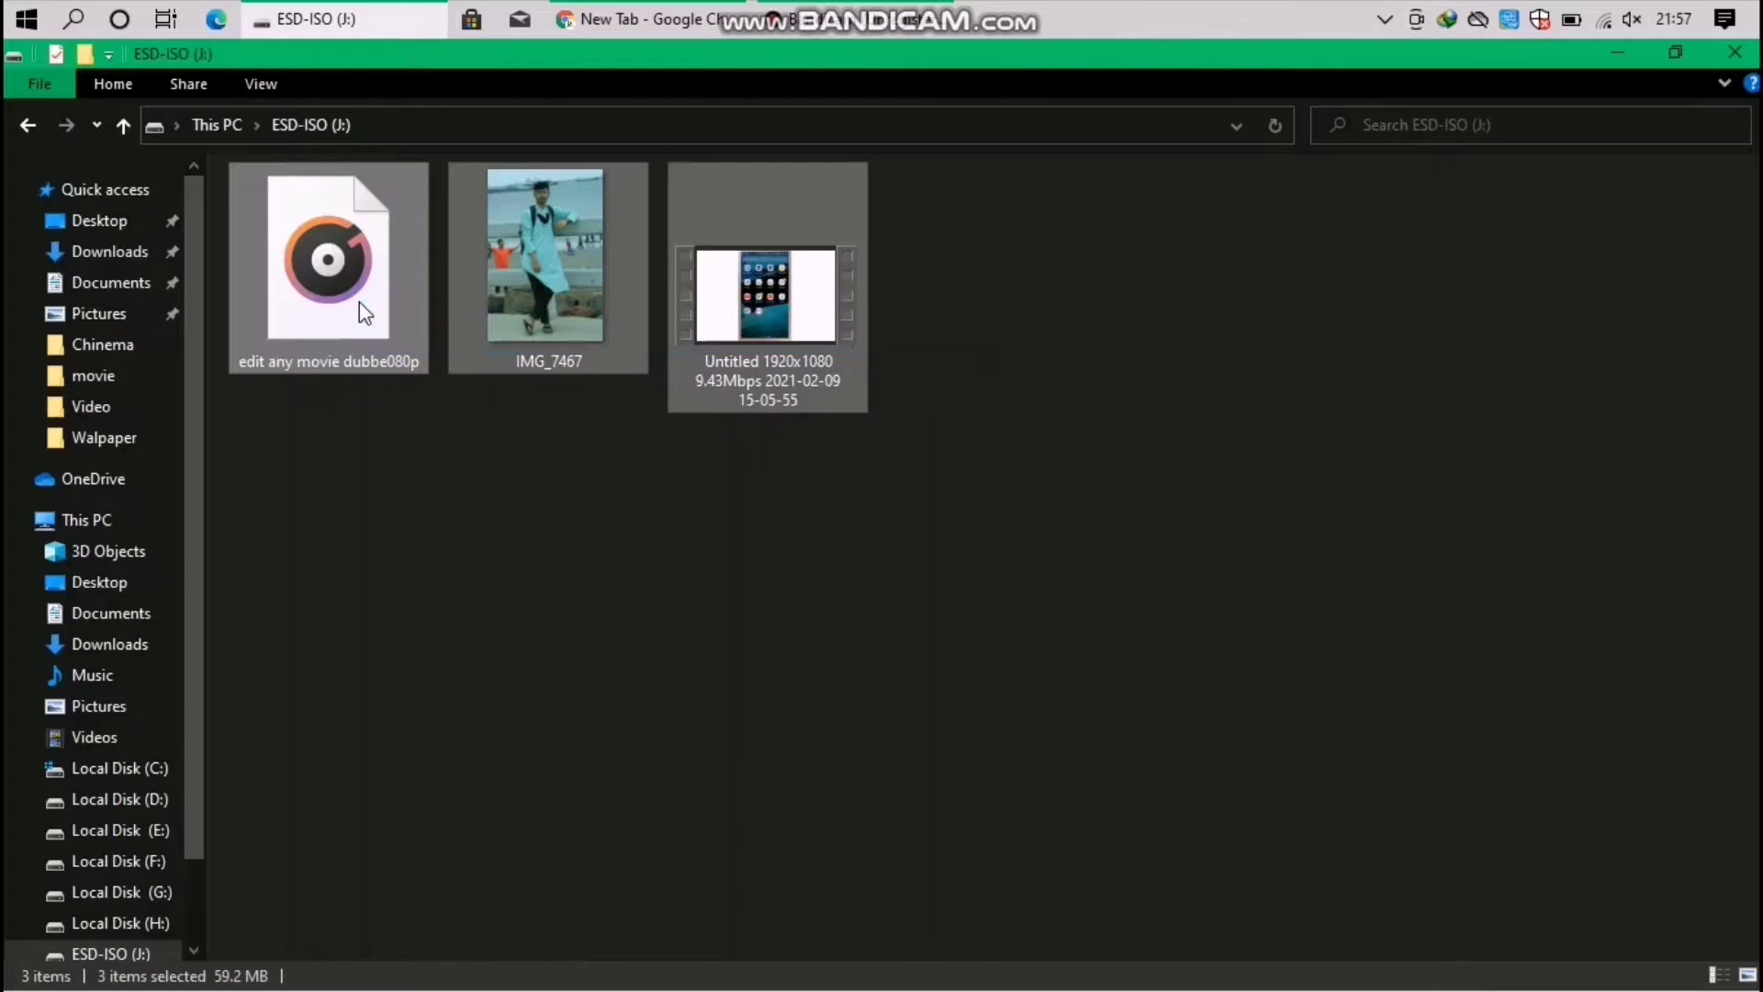
{"action": "right_click", "coordinate": [338, 234]}
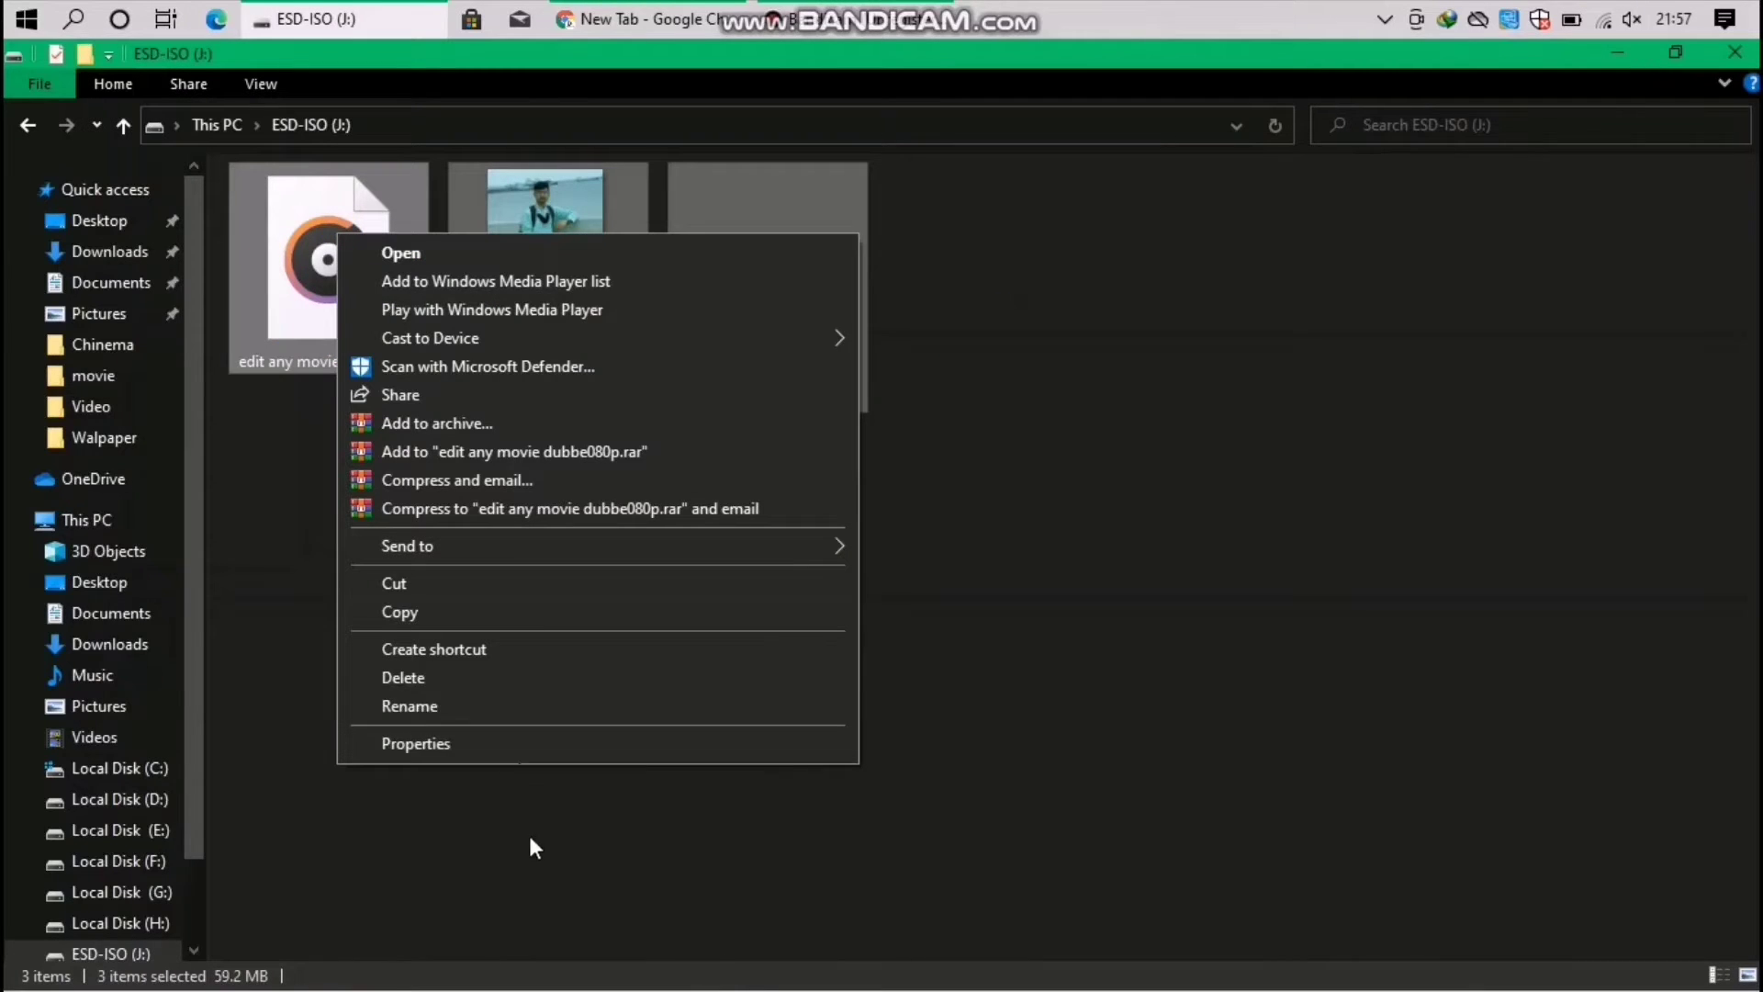
{"action": "left_click", "coordinate": [518, 680]}
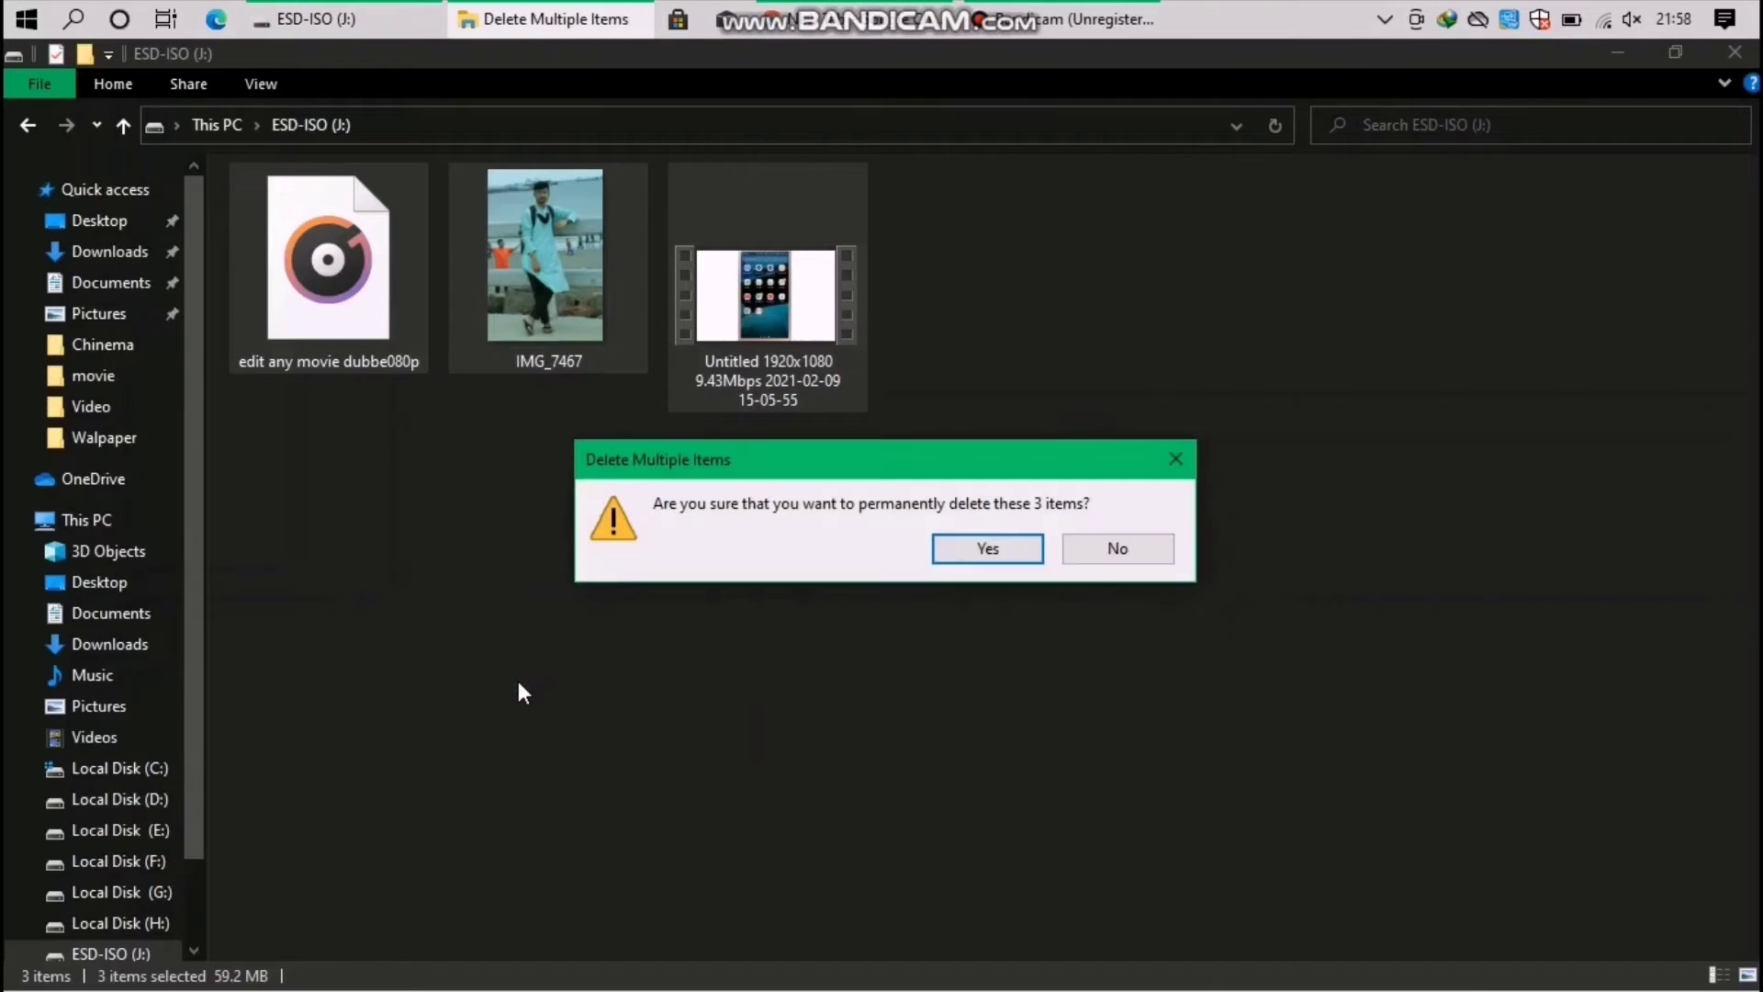
{"action": "left_click", "coordinate": [962, 550]}
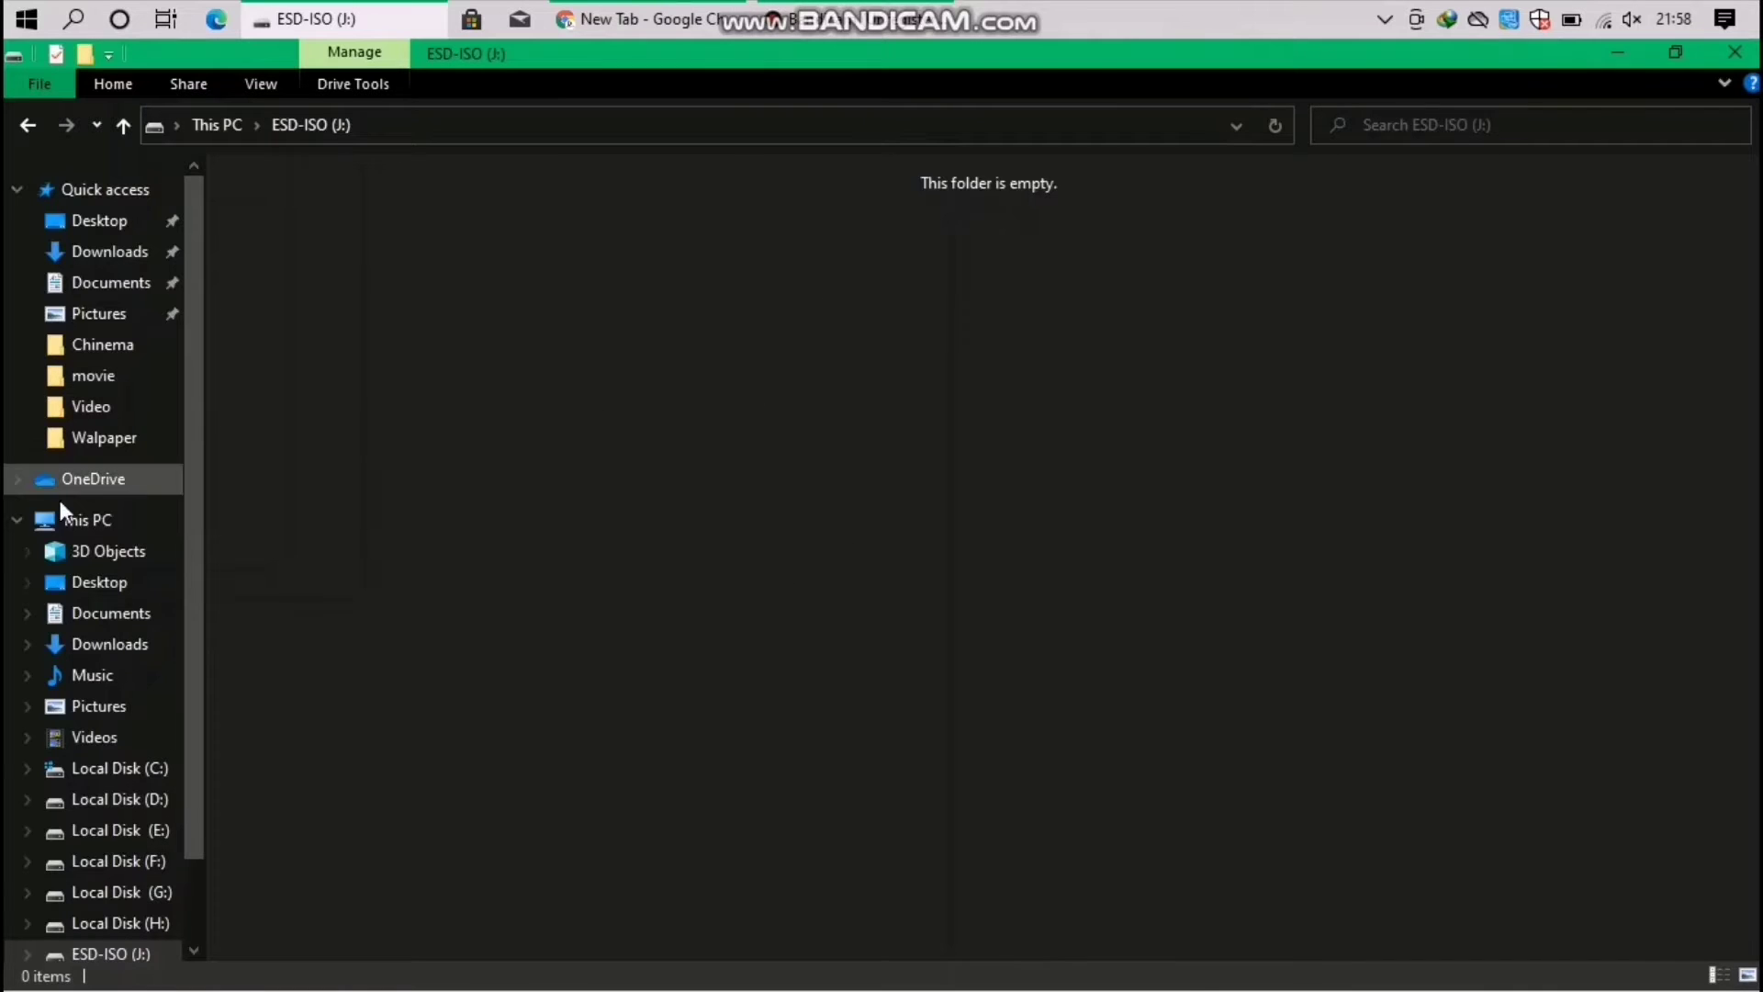
Recheck the contents of the ESD-ISO (J:) drive from This PC and return to a refreshed desktop
{"action": "left_click", "coordinate": [138, 528]}
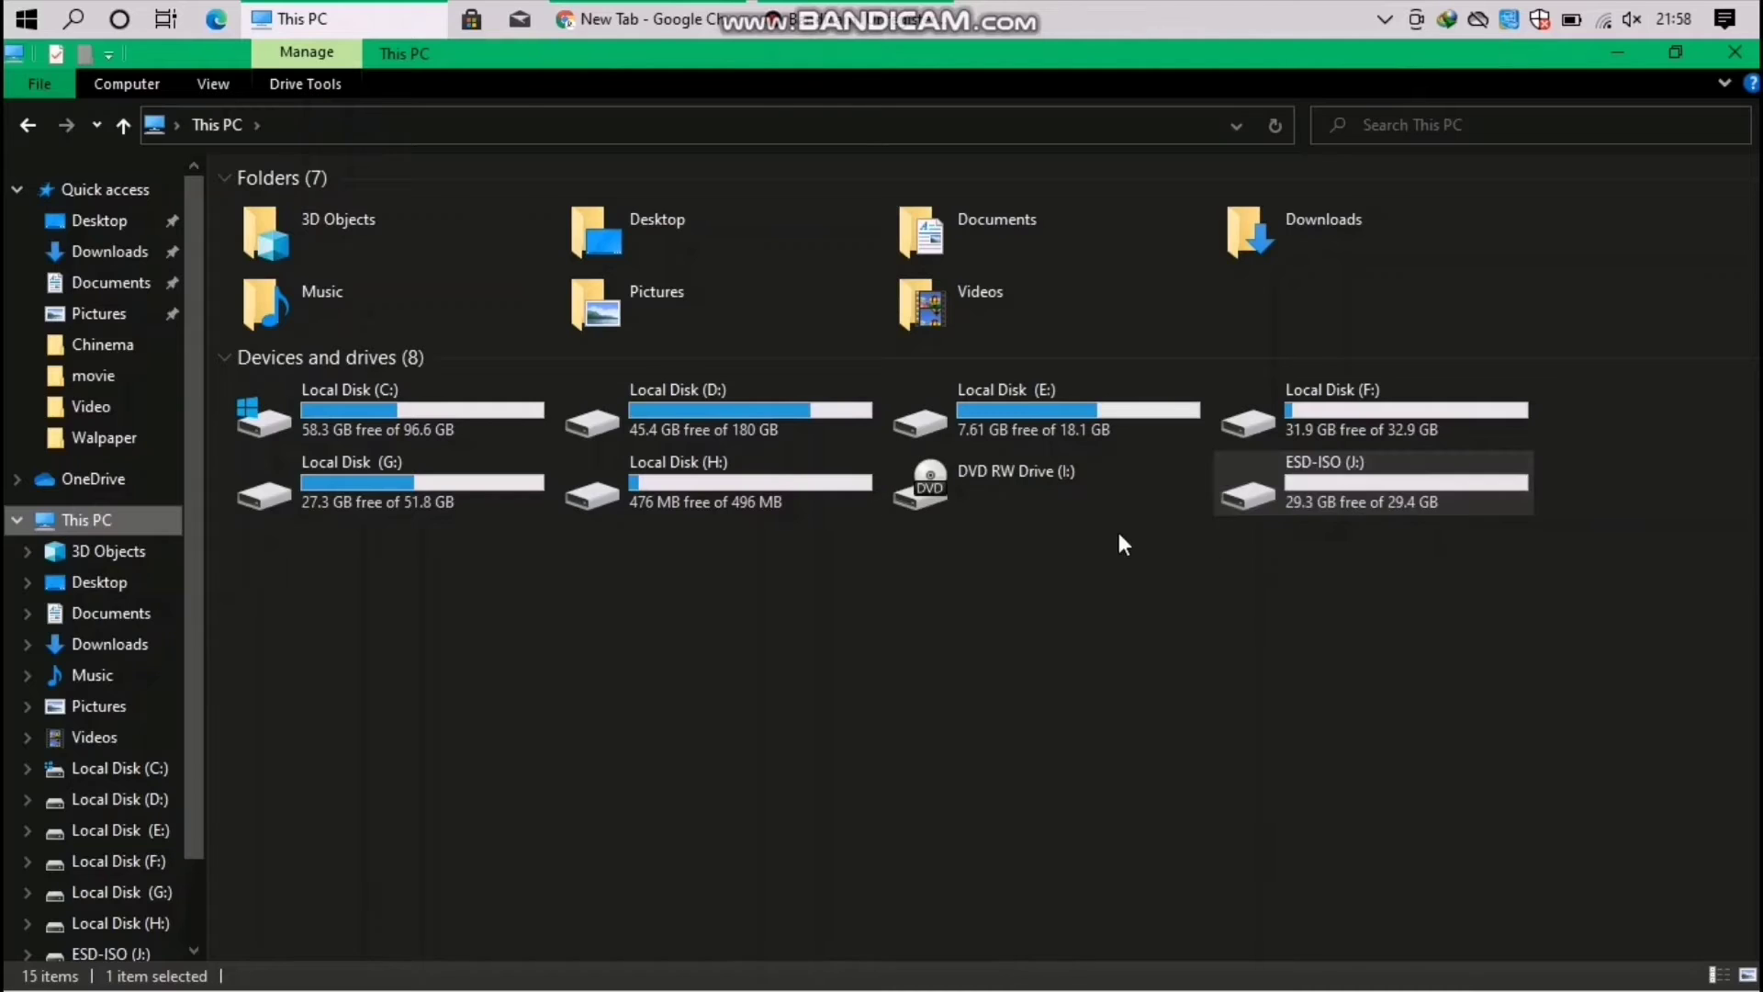
{"action": "double_click", "coordinate": [1369, 480]}
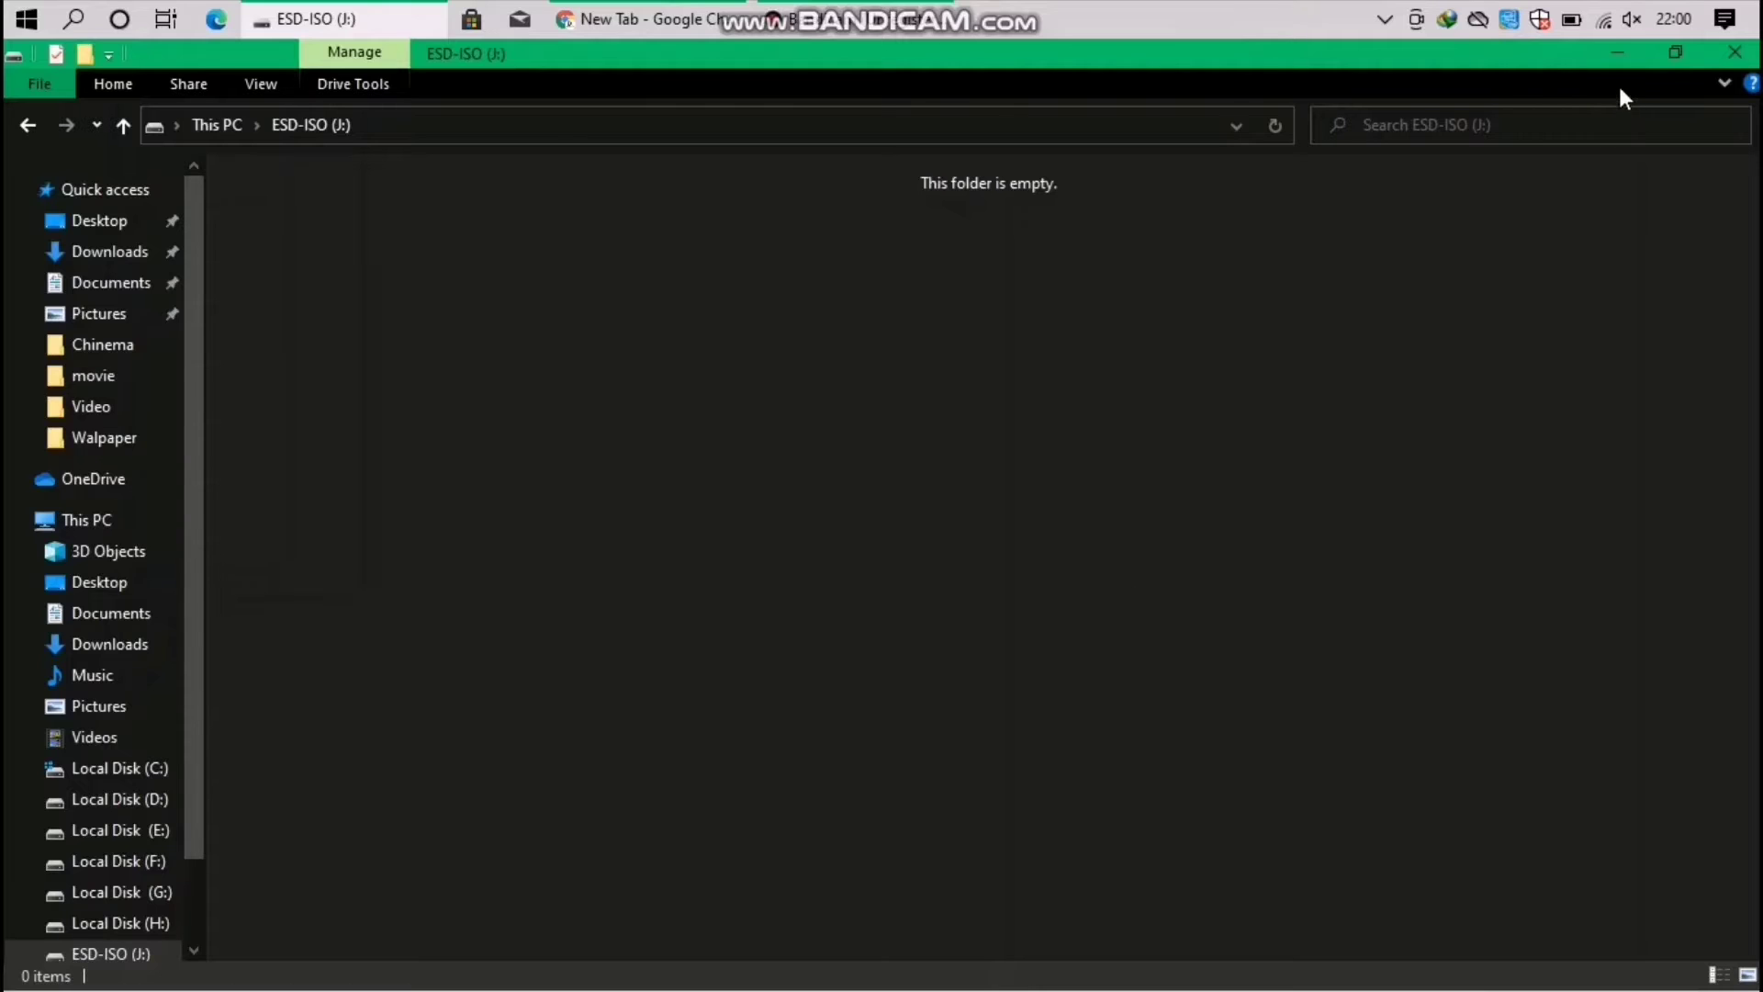
{"action": "left_click", "coordinate": [1618, 52]}
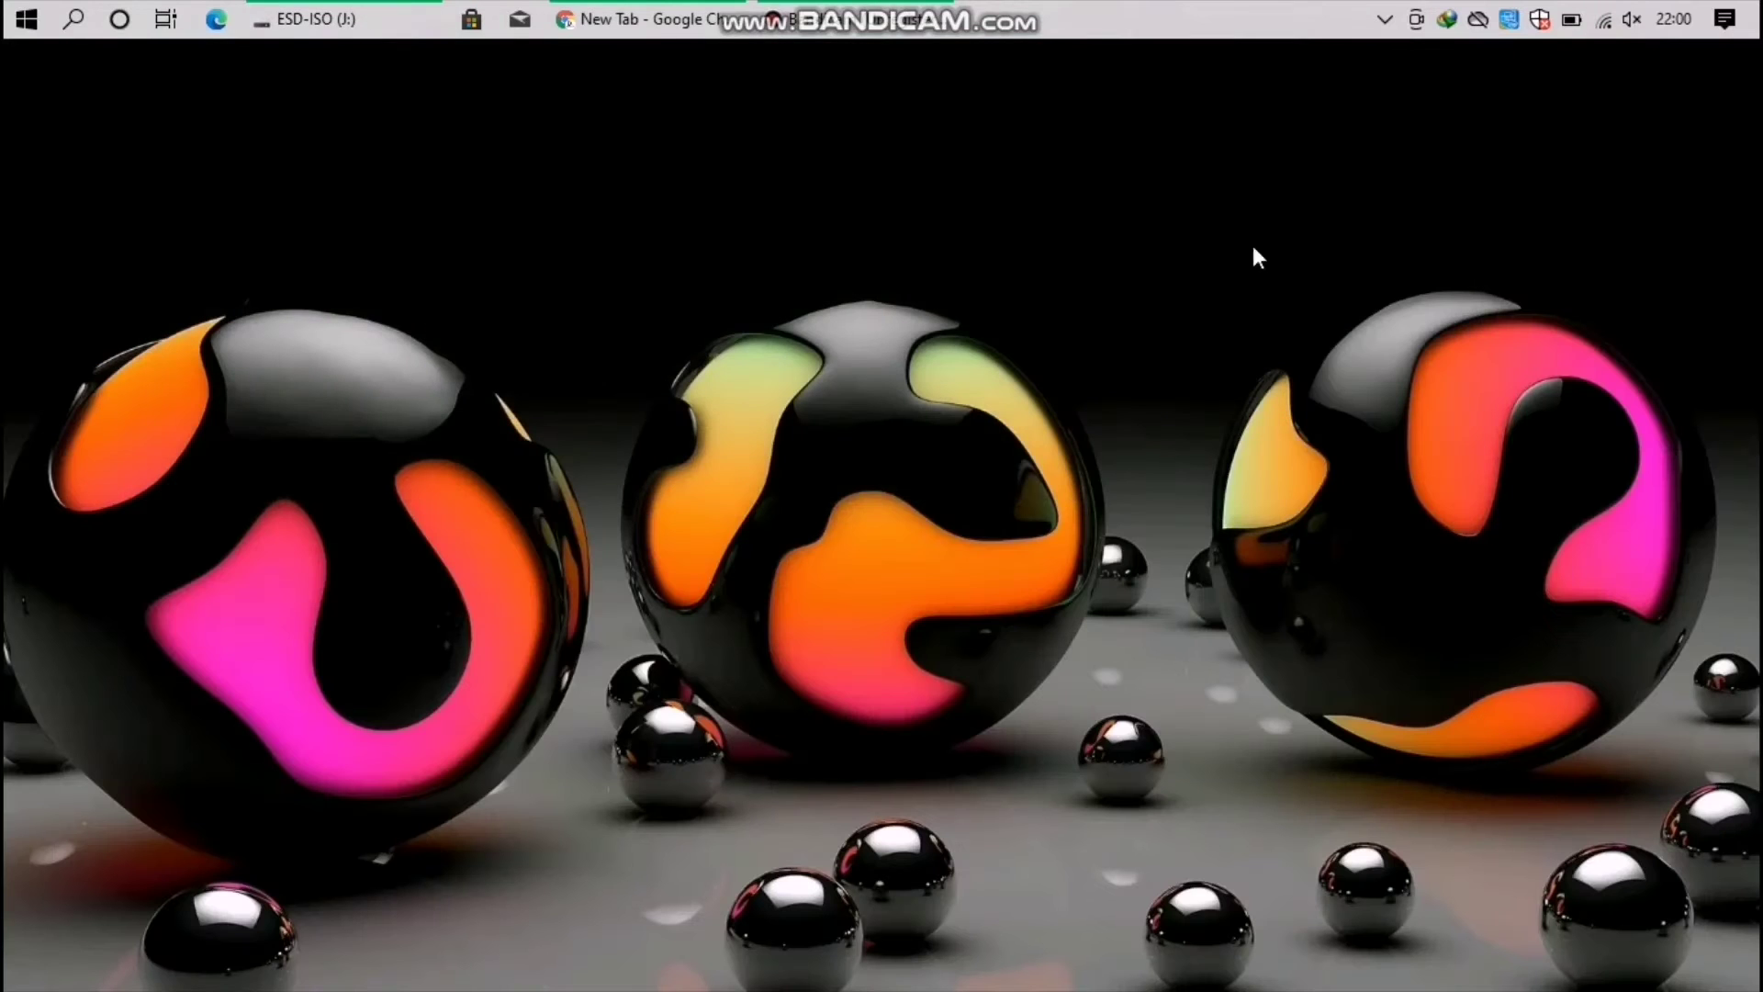
{"action": "right_click", "coordinate": [1060, 147]}
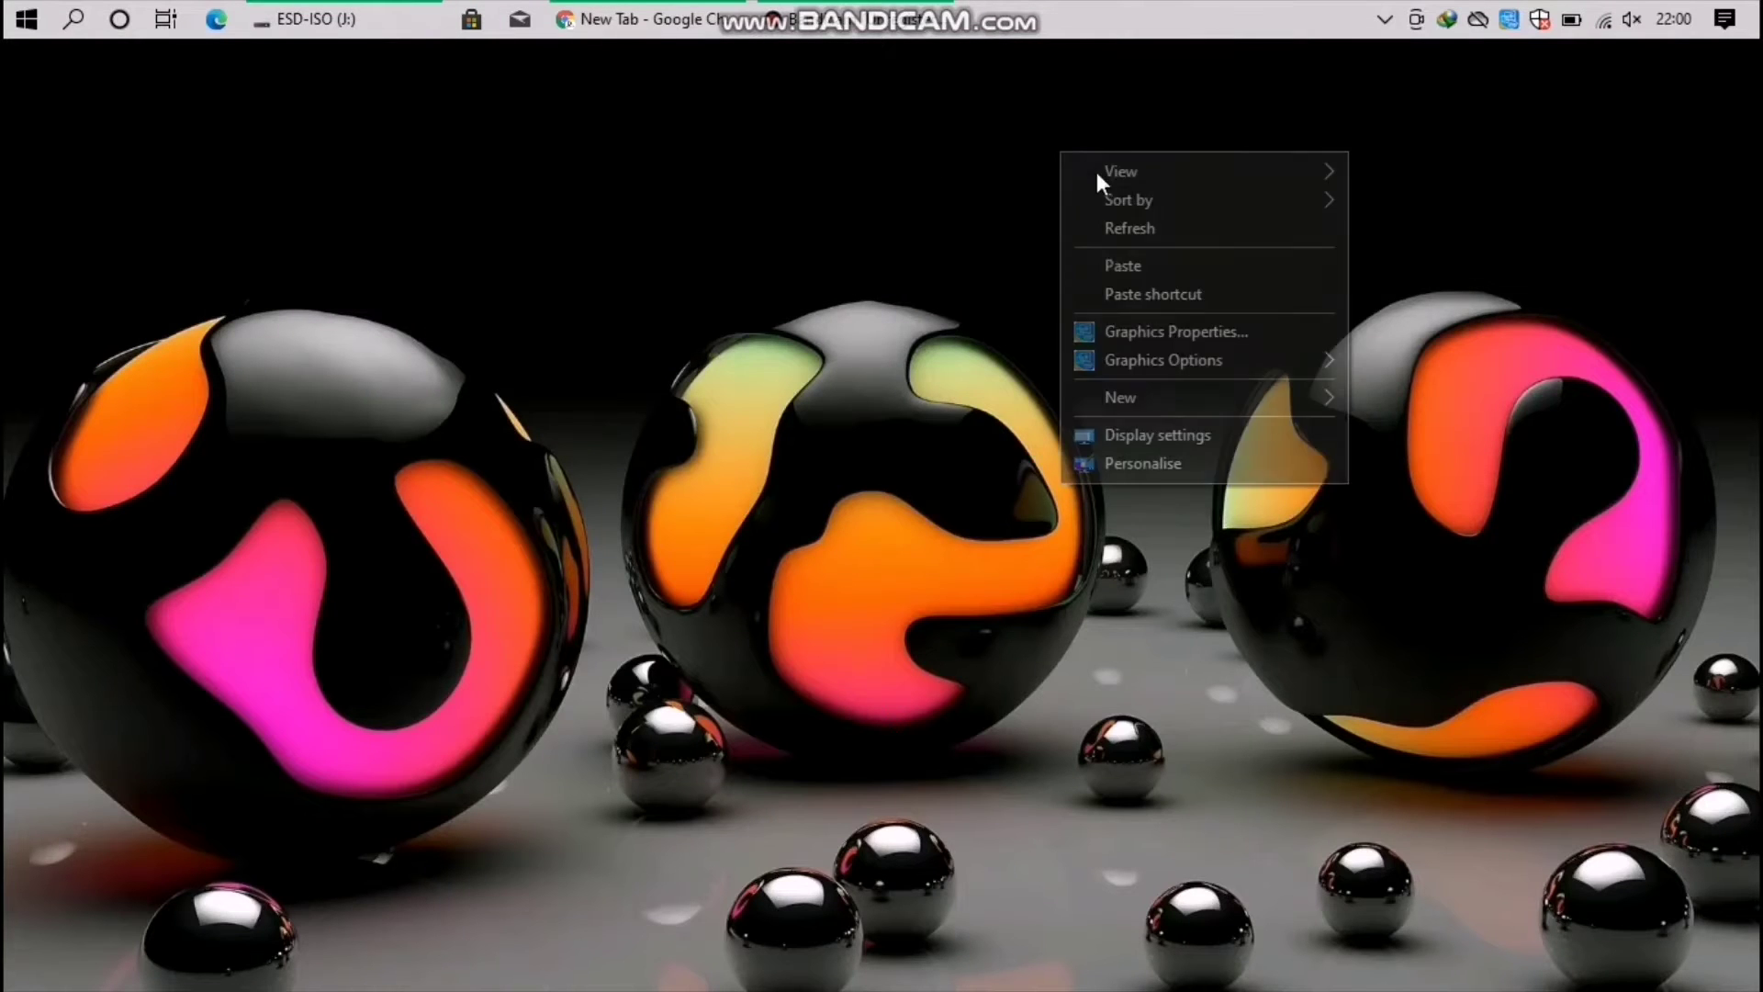
{"action": "left_click", "coordinate": [1106, 229]}
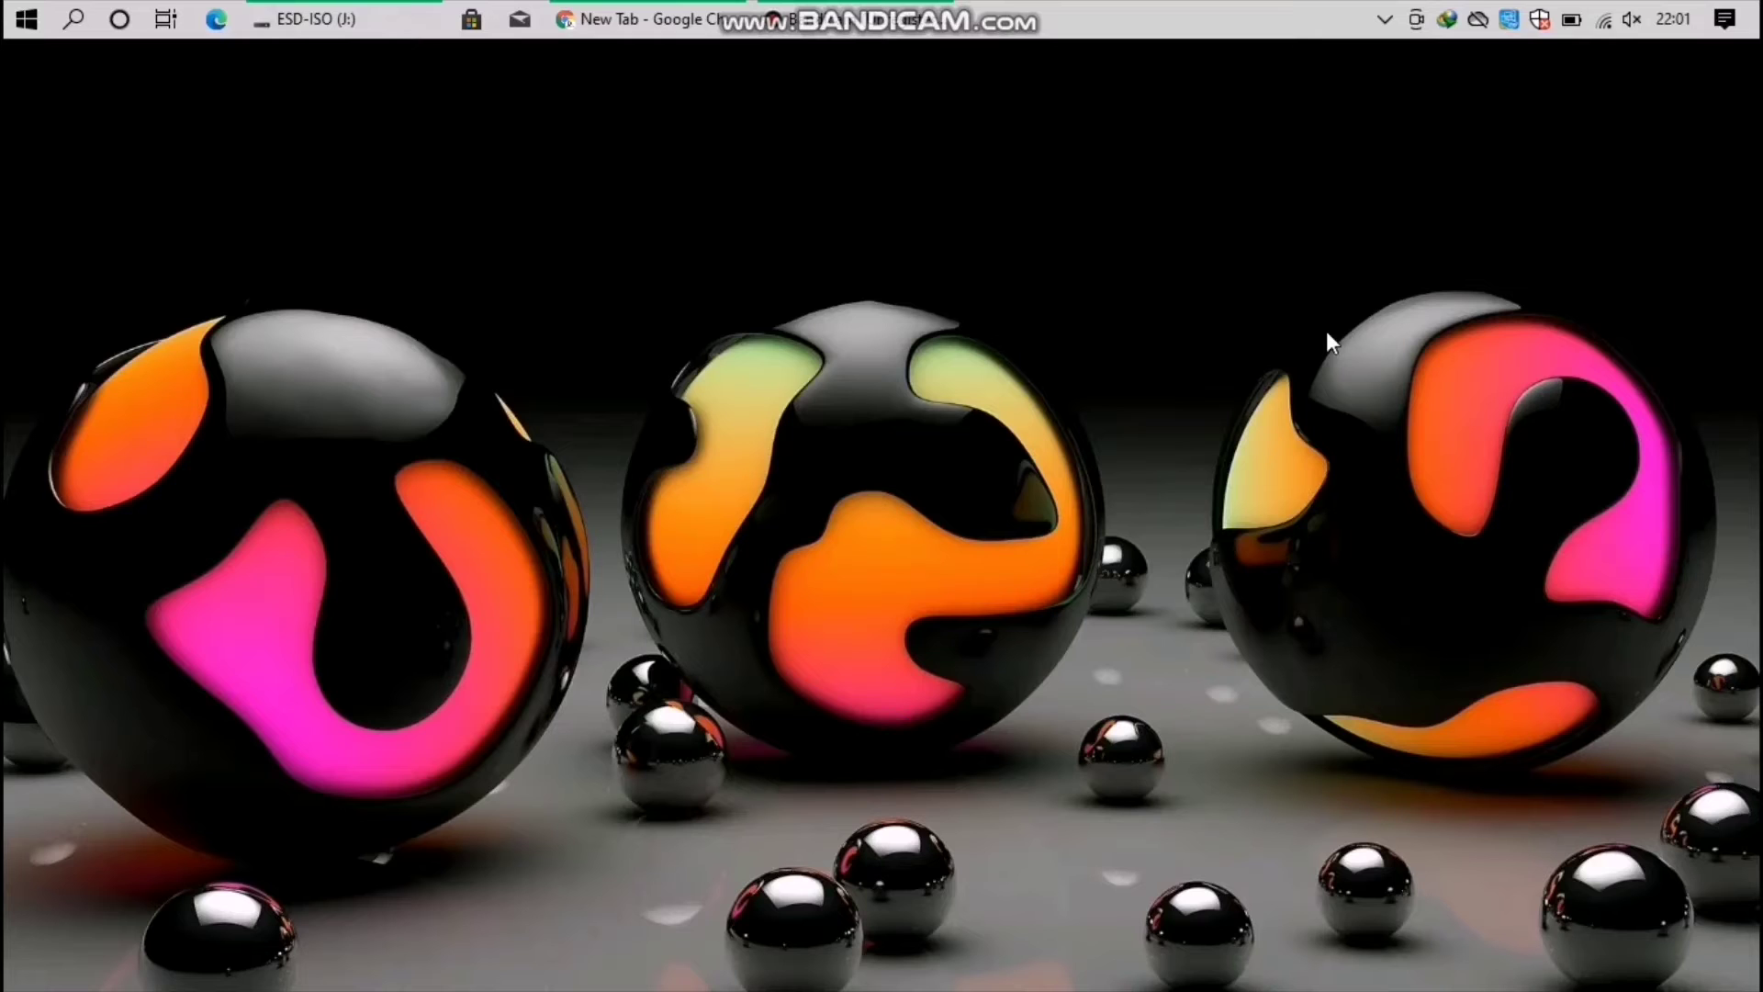
Switch to Google Chrome and search Google for "requva"
{"action": "left_click", "coordinate": [643, 20]}
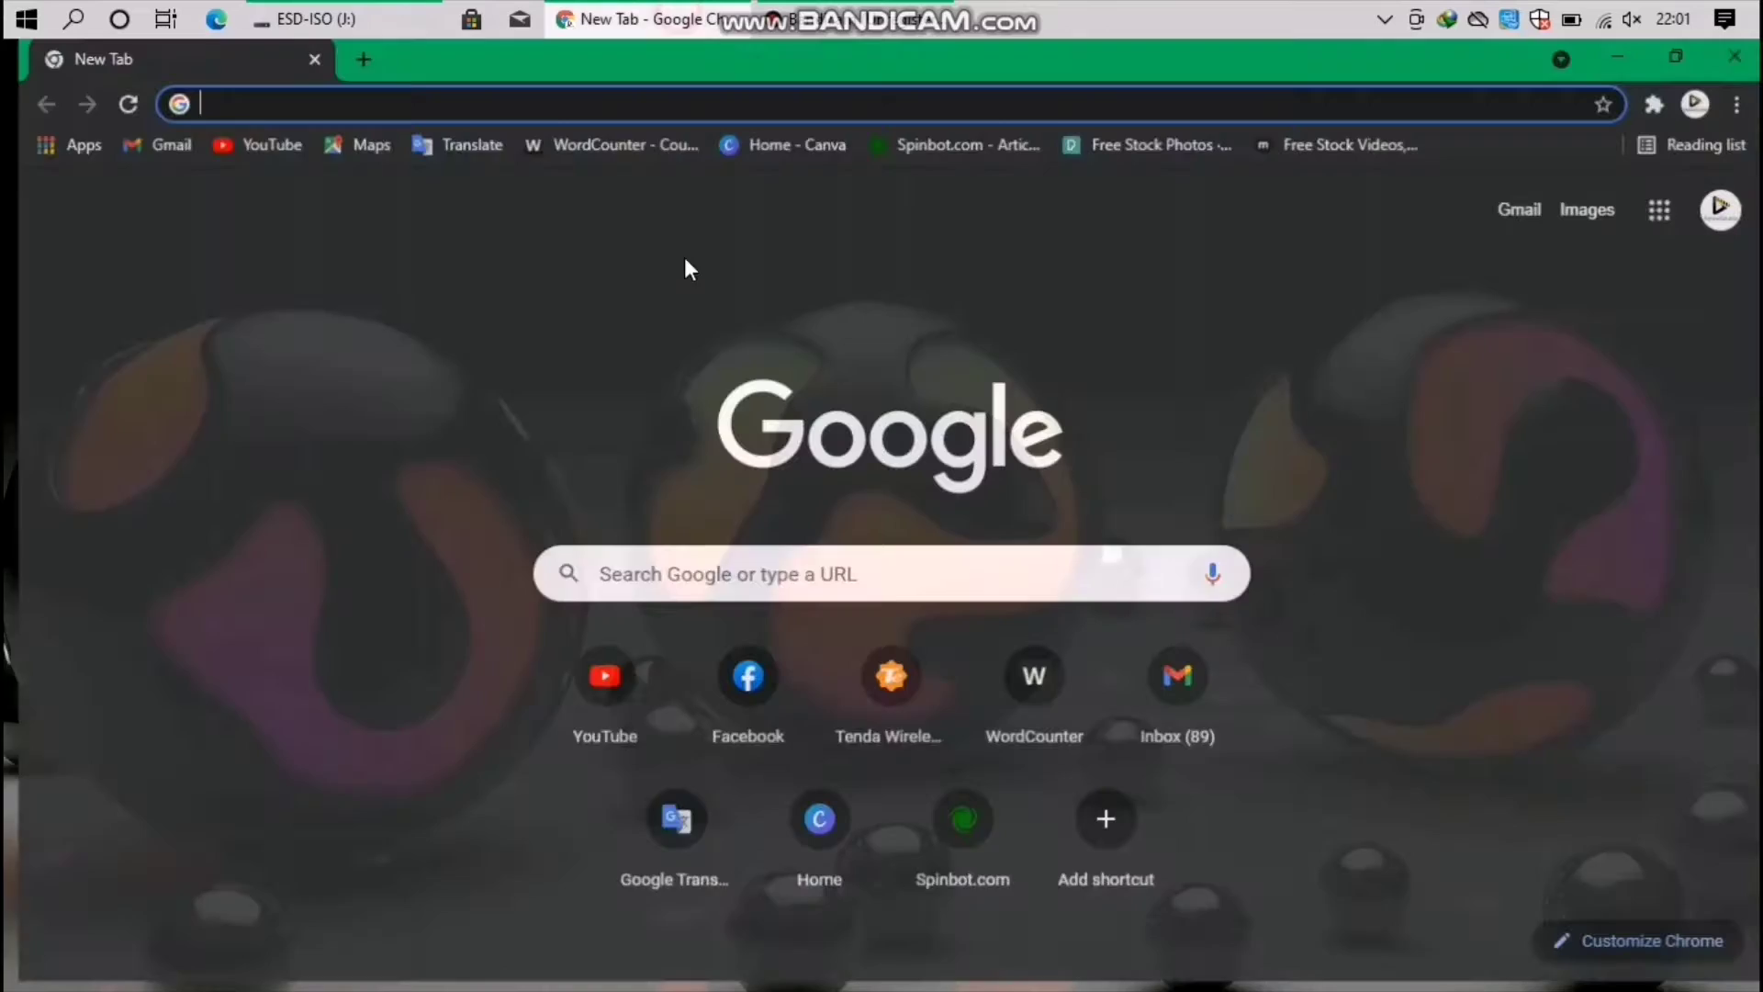
{"action": "left_click", "coordinate": [741, 595]}
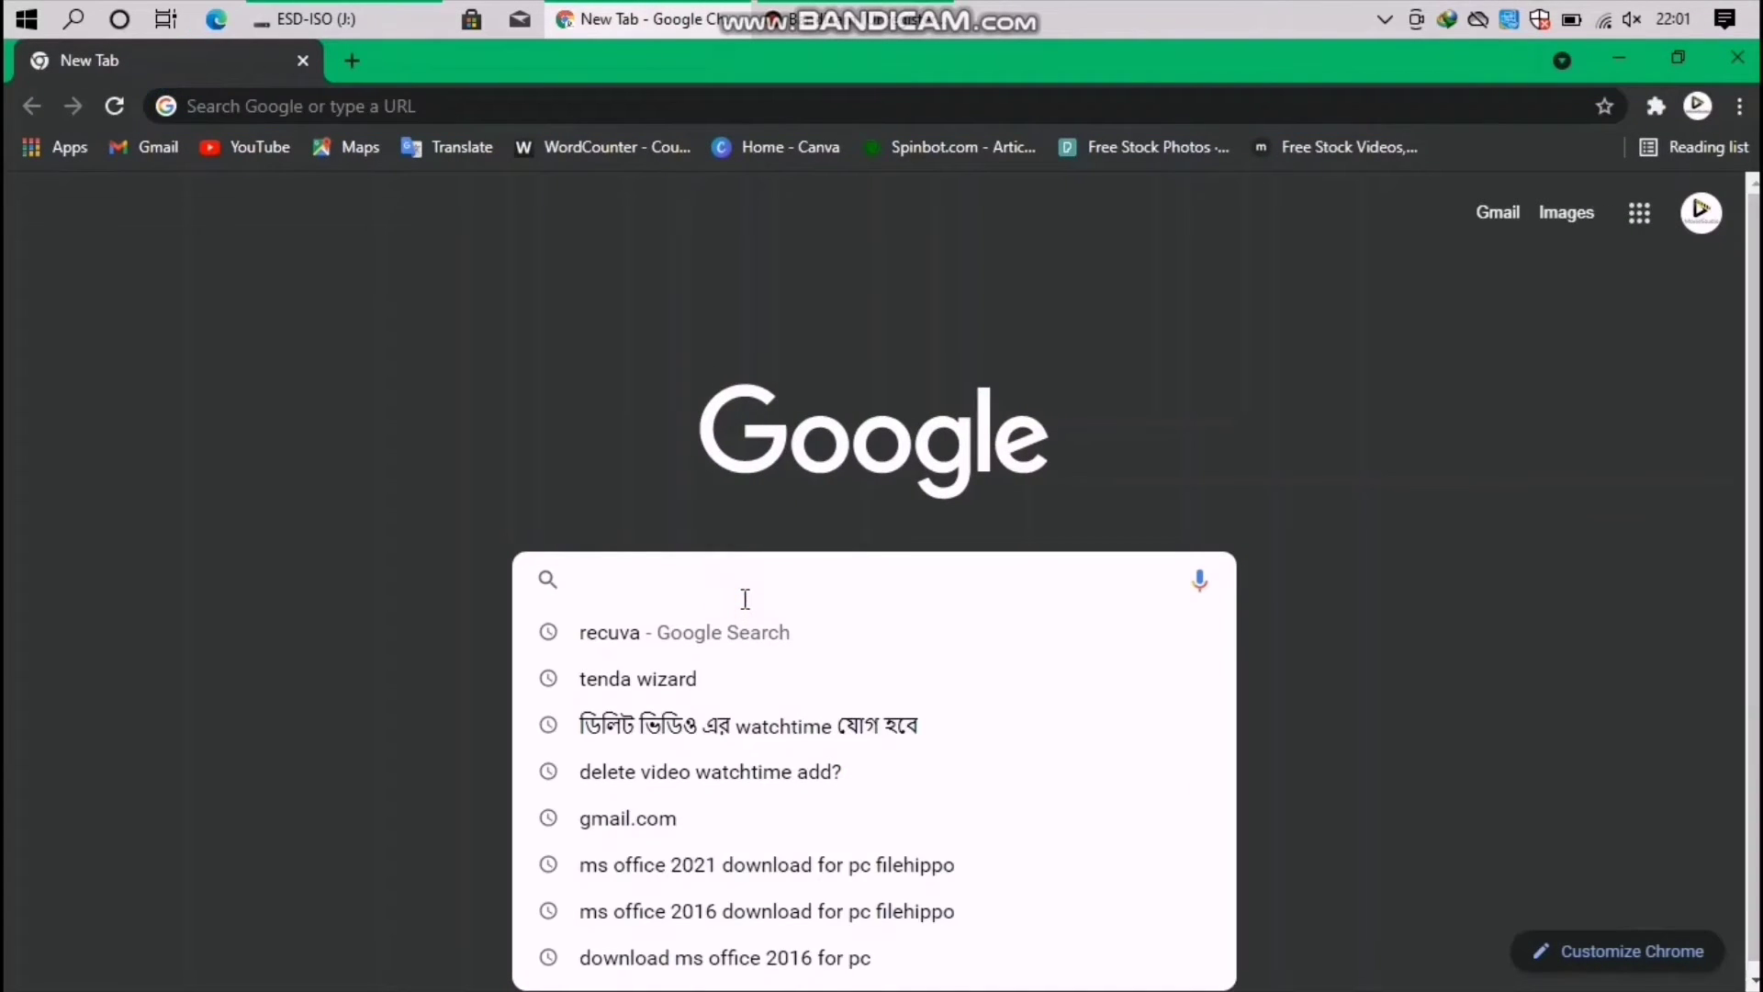
{"action": "type", "text": "re"}
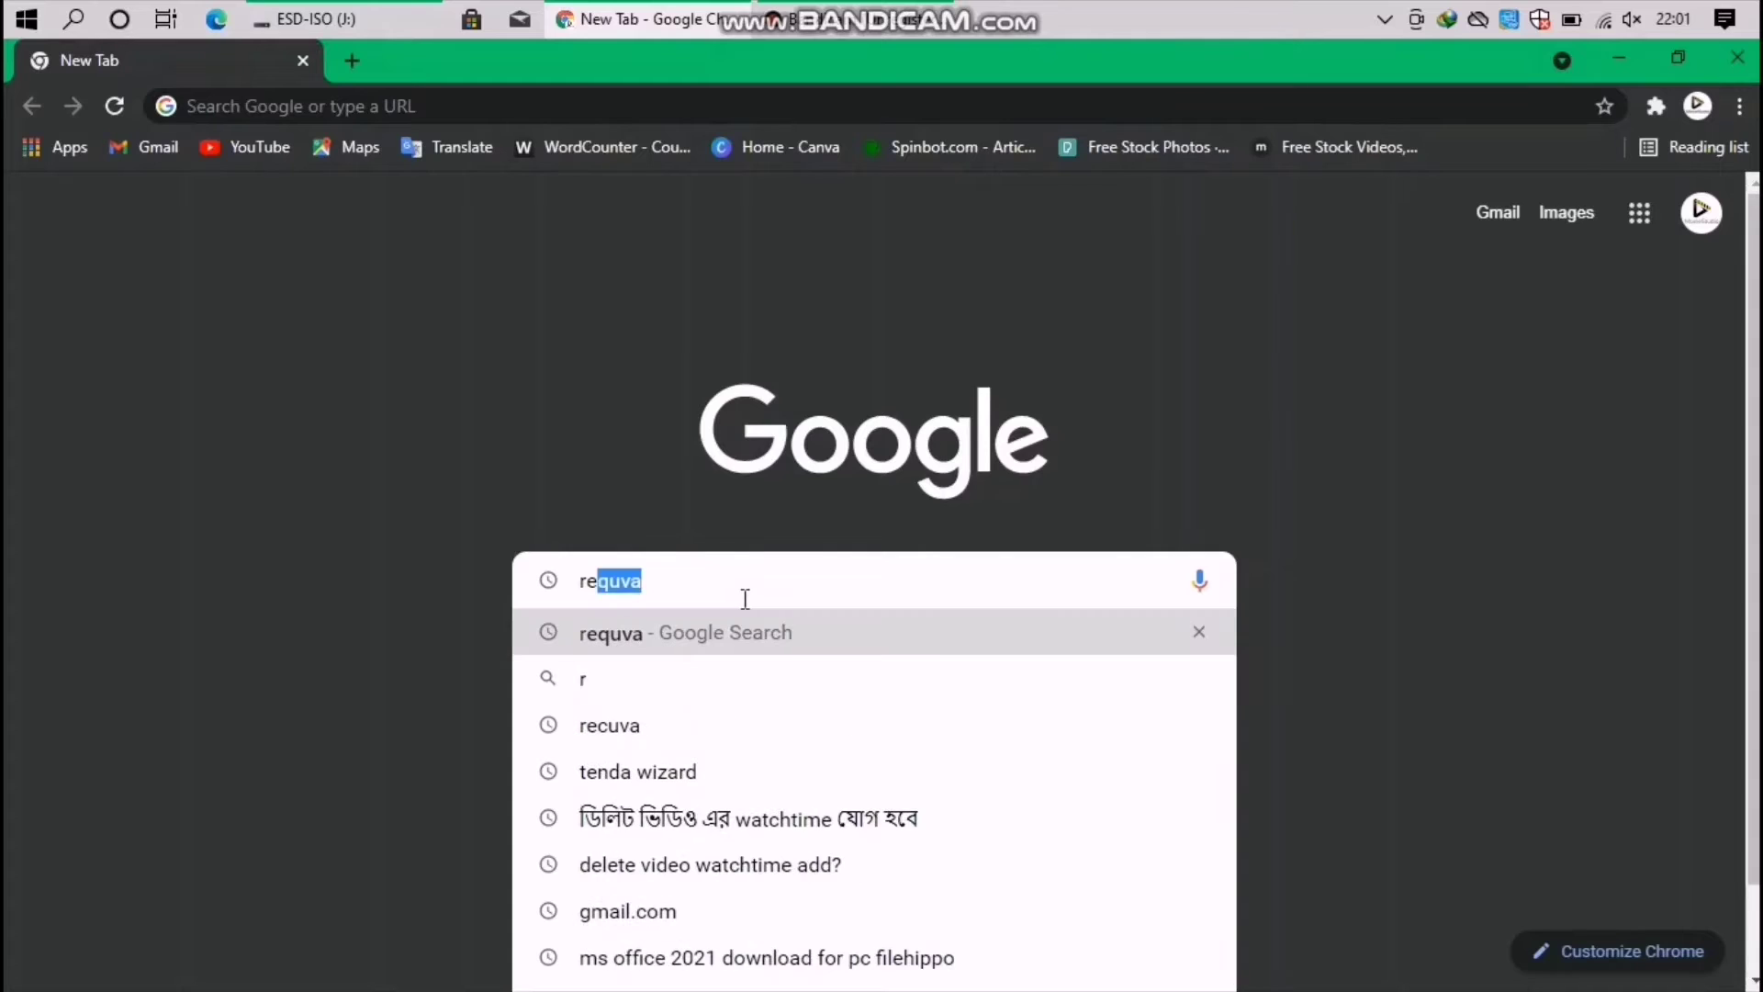
{"action": "type", "text": "quva"}
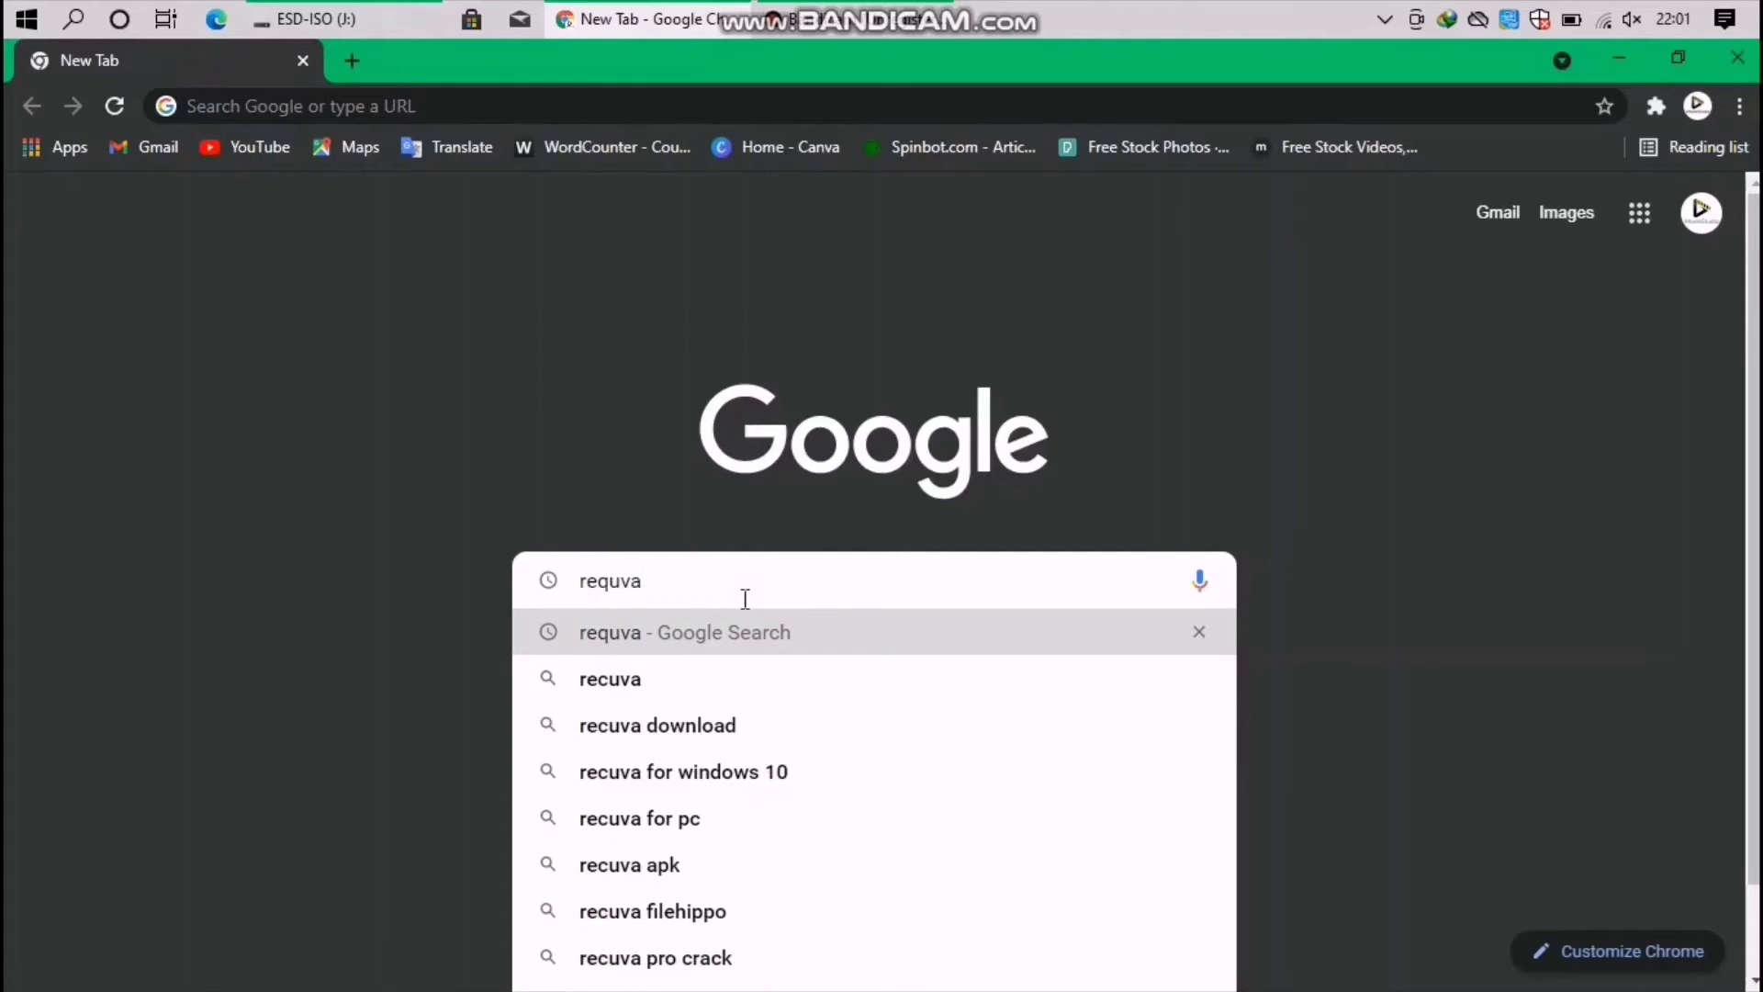
{"action": "key", "text": "Return"}
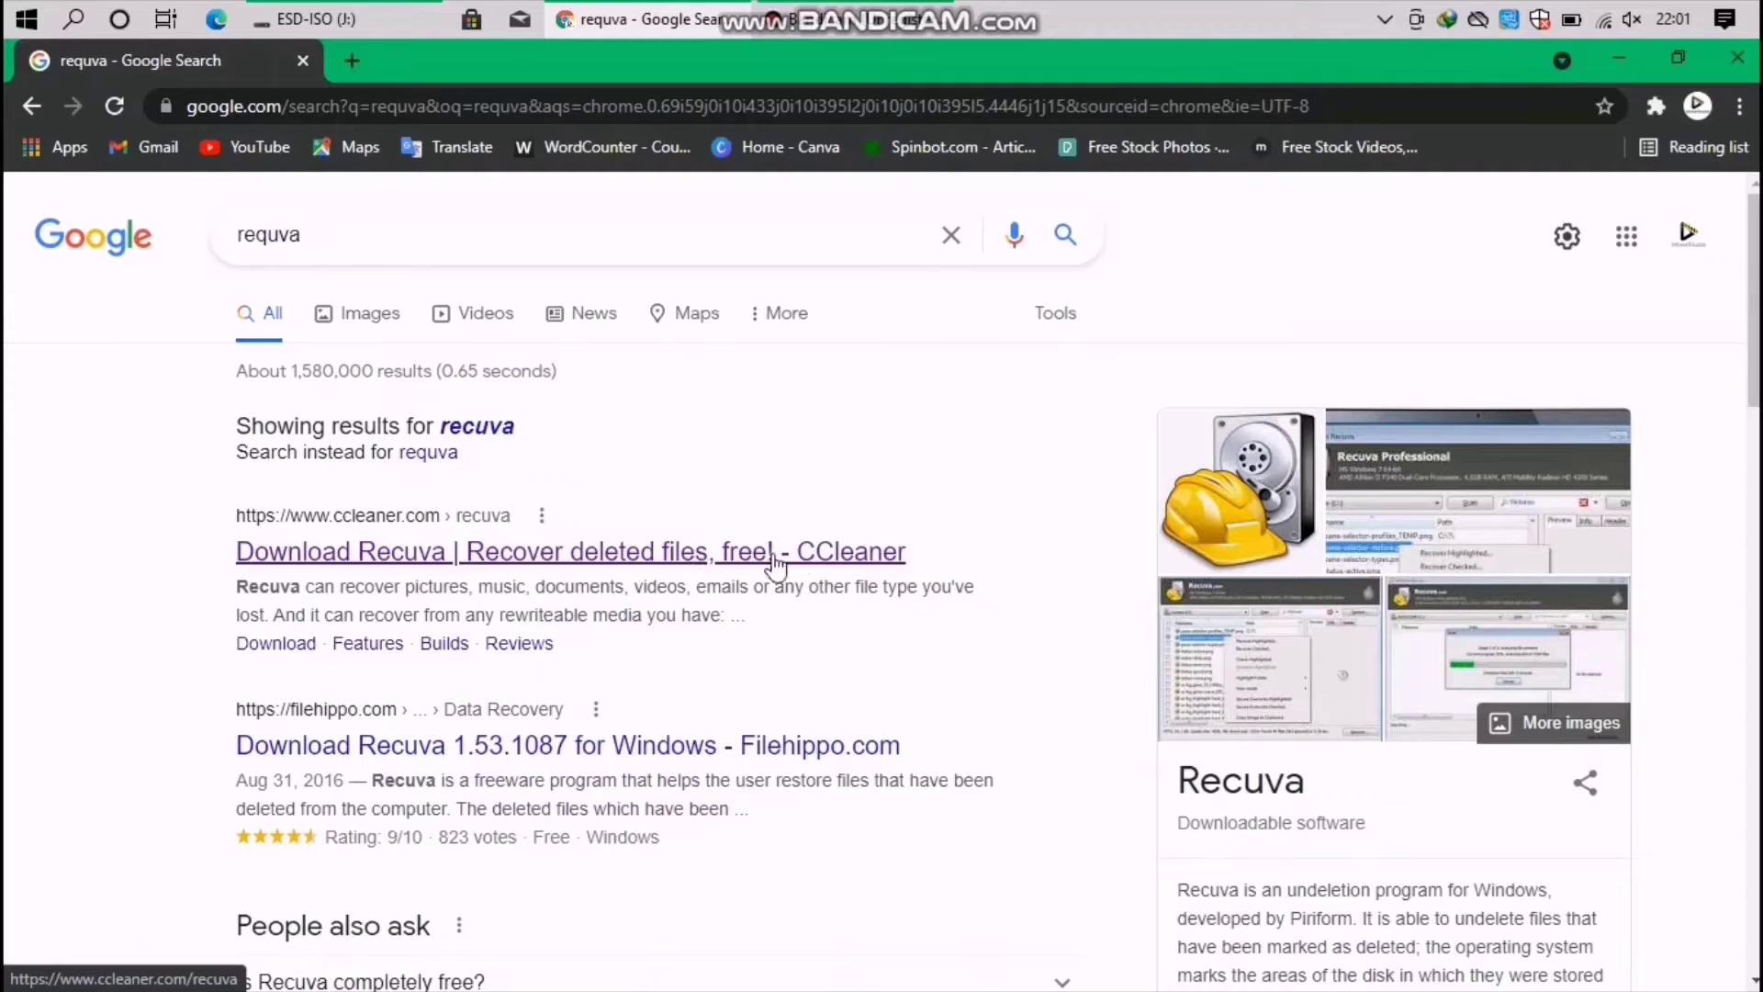
Open the download page for the free Recuva version on the CCleaner site and accept the cookies
{"action": "left_click", "coordinate": [698, 552]}
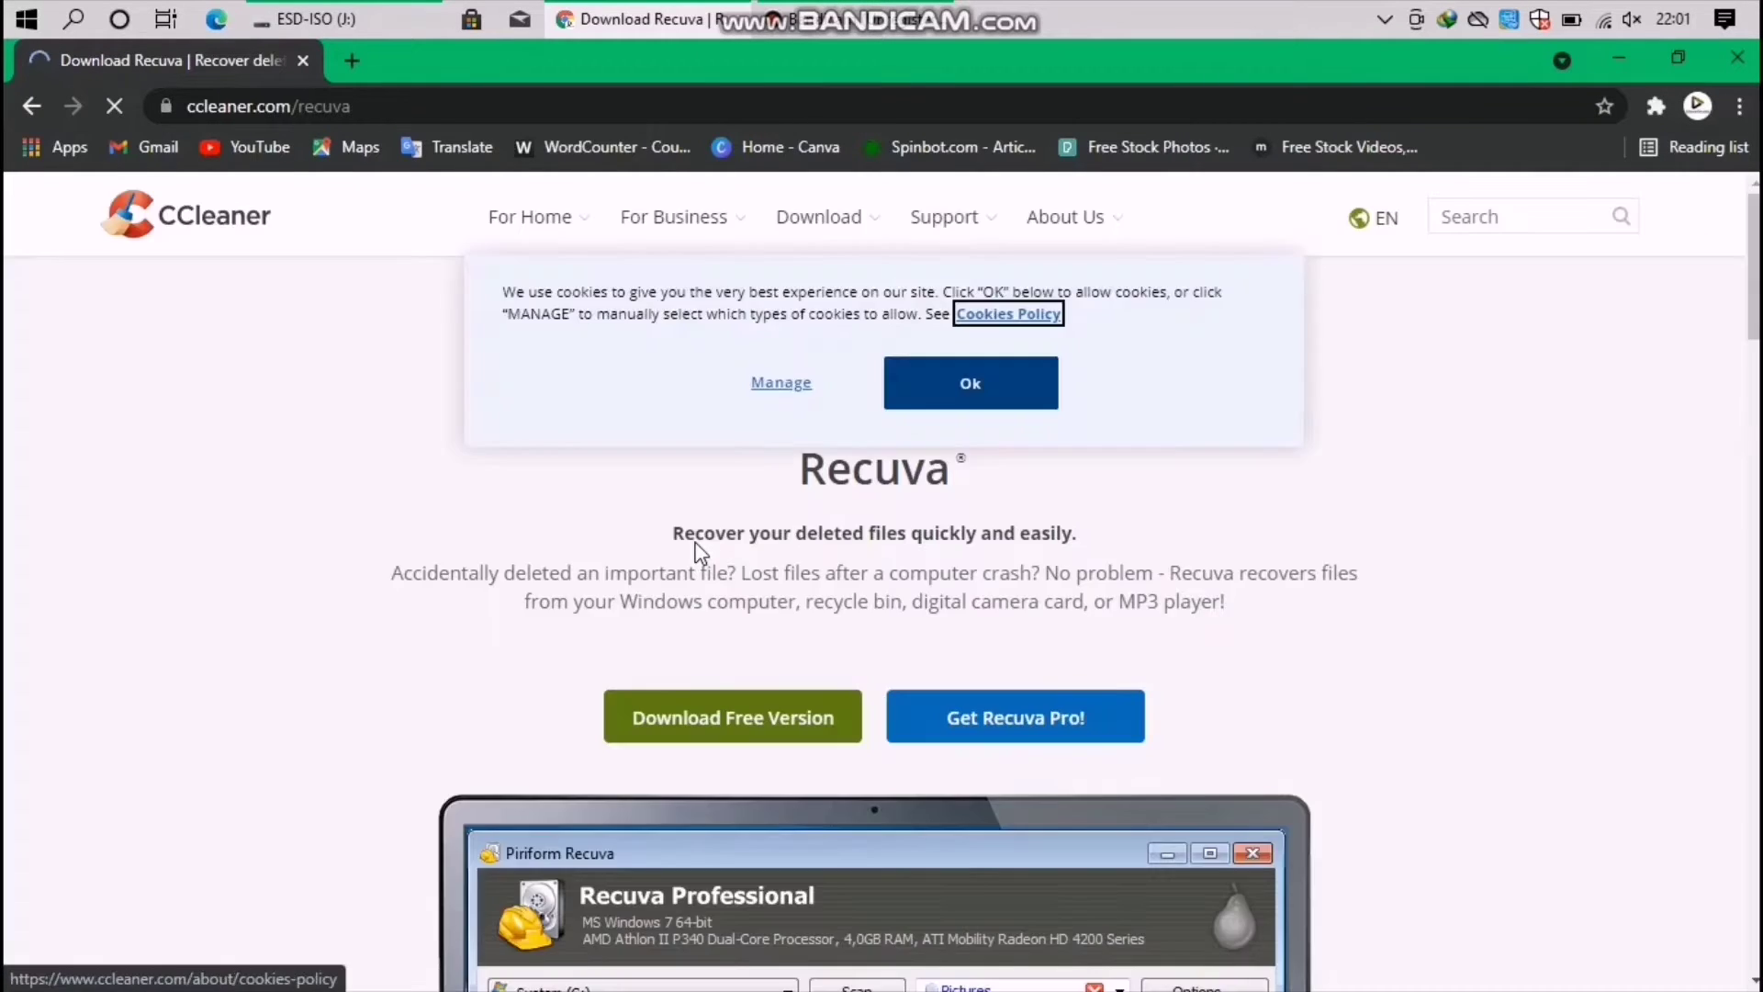
{"action": "left_click", "coordinate": [731, 722]}
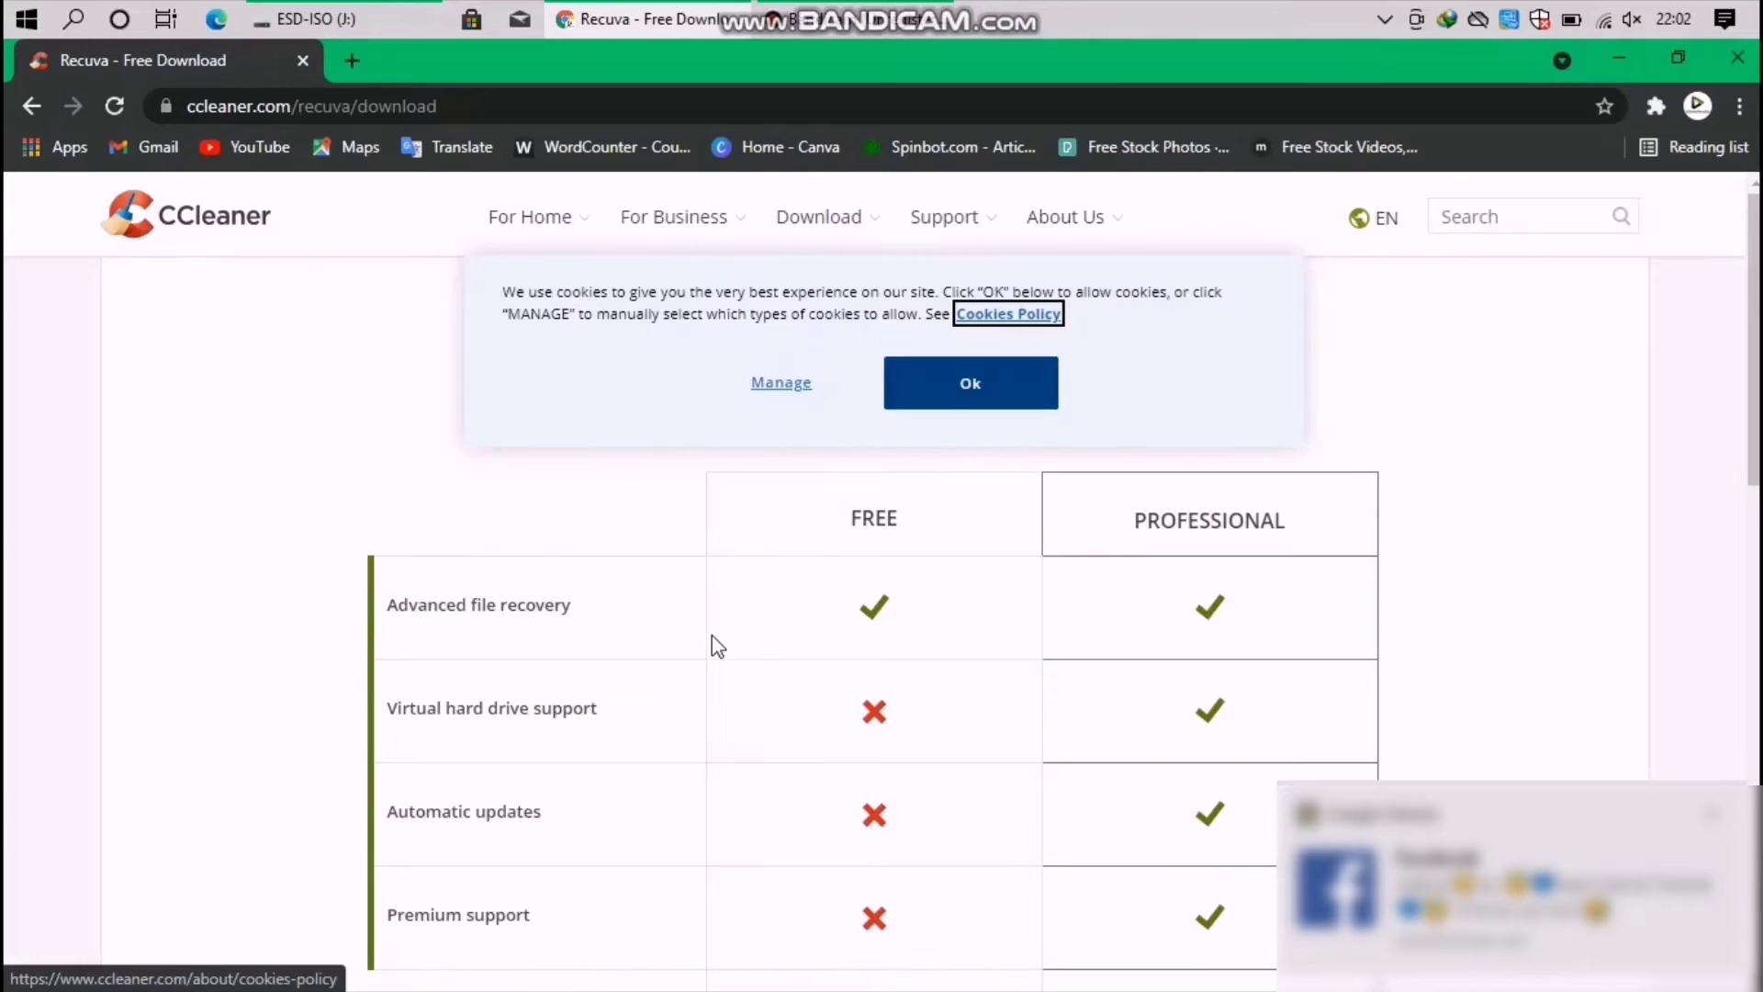
{"action": "scroll", "coordinate": [713, 633], "scroll_direction": "down", "scroll_amount": 4}
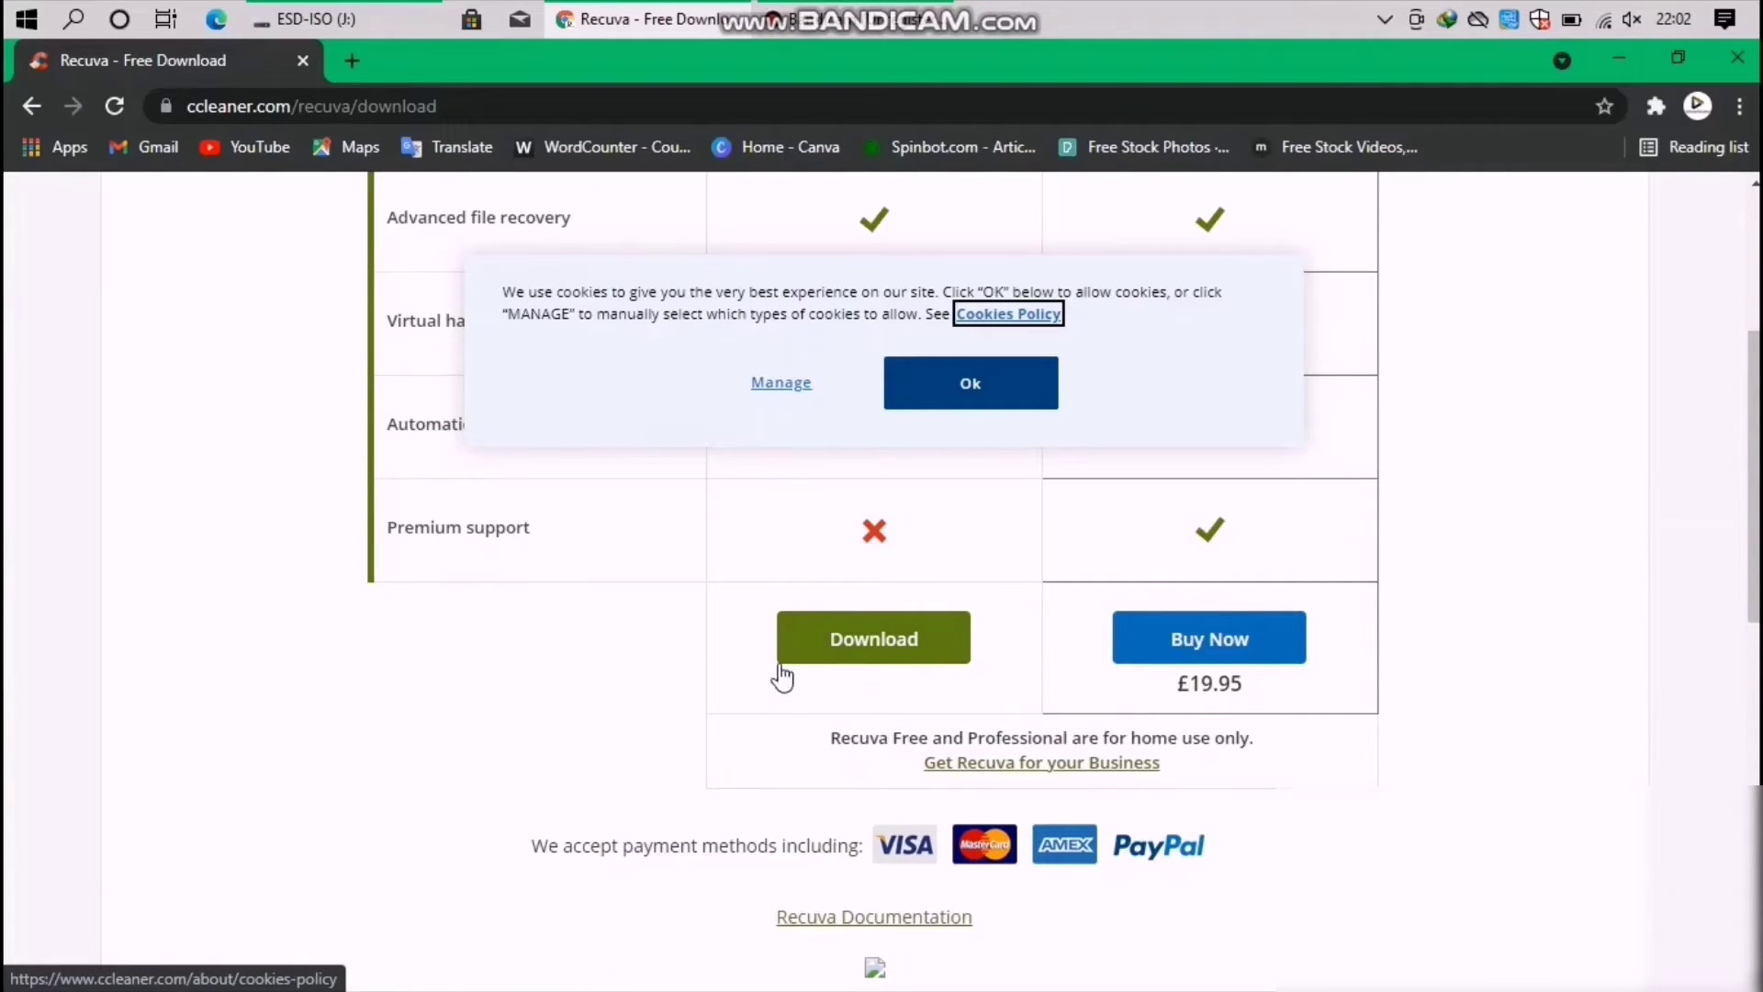
{"action": "scroll", "coordinate": [827, 661], "scroll_direction": "up", "scroll_amount": 4}
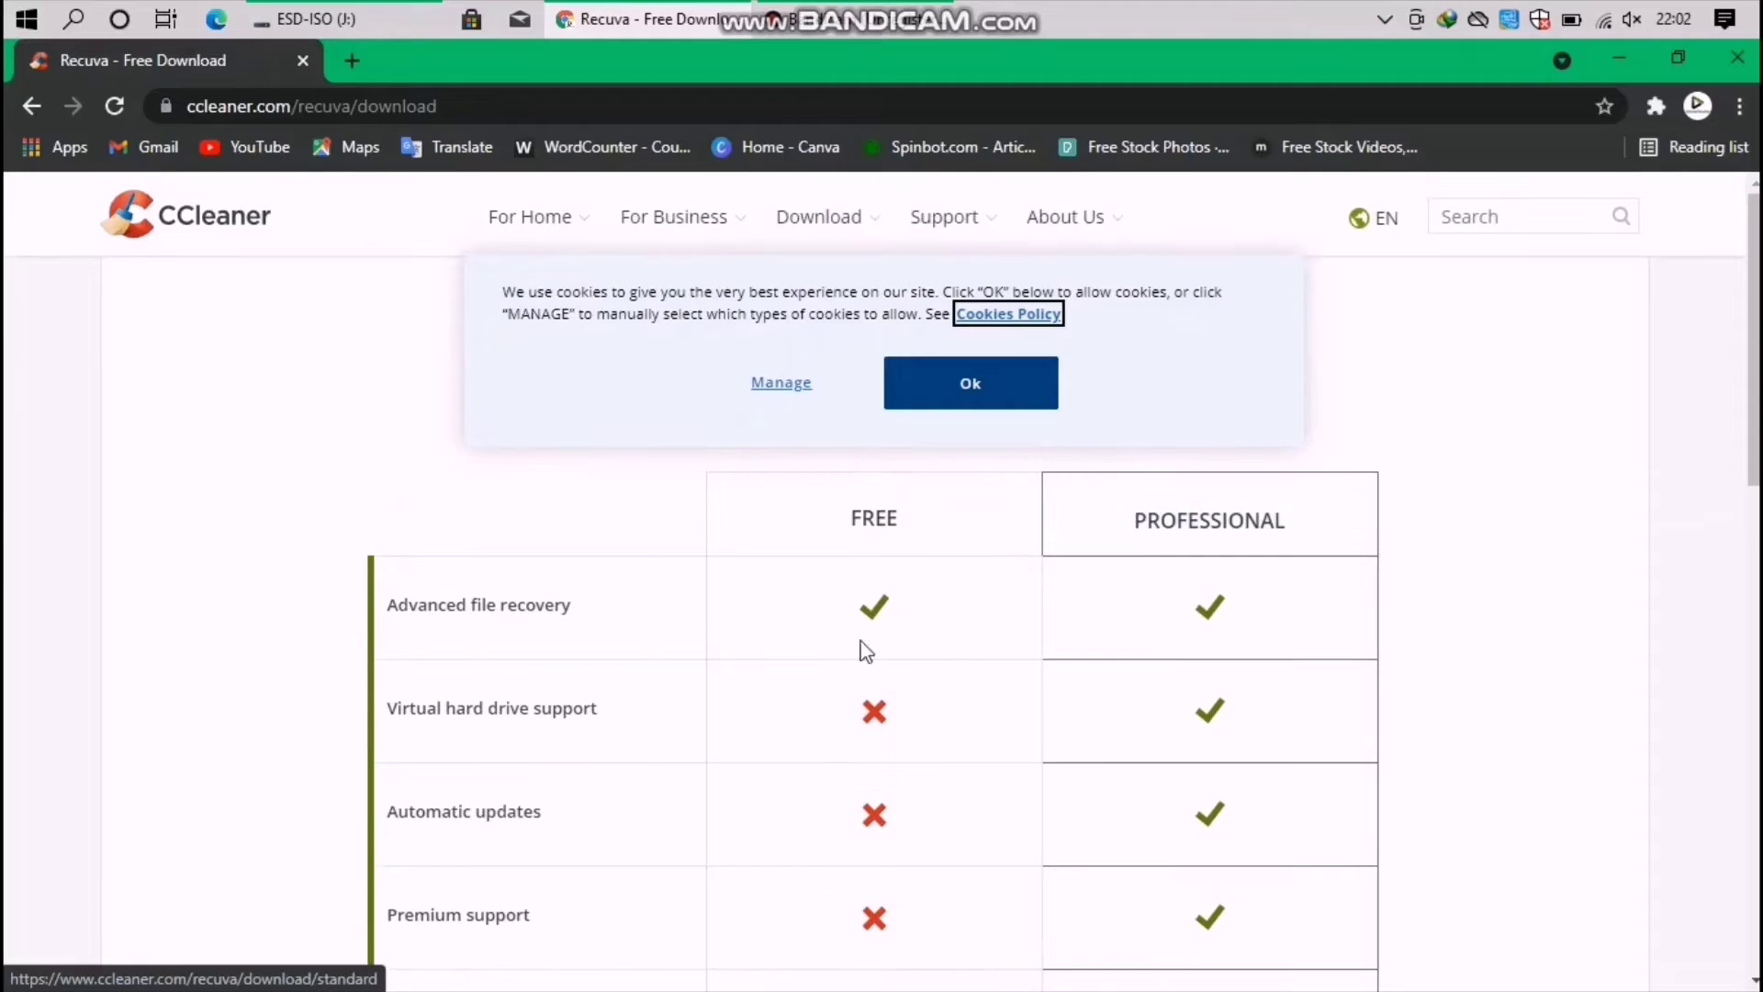
{"action": "left_click", "coordinate": [928, 382]}
{"action": "left_click_drag", "start_coordinate": [847, 559], "coordinate": [932, 547]}
{"action": "left_click", "coordinate": [944, 518]}
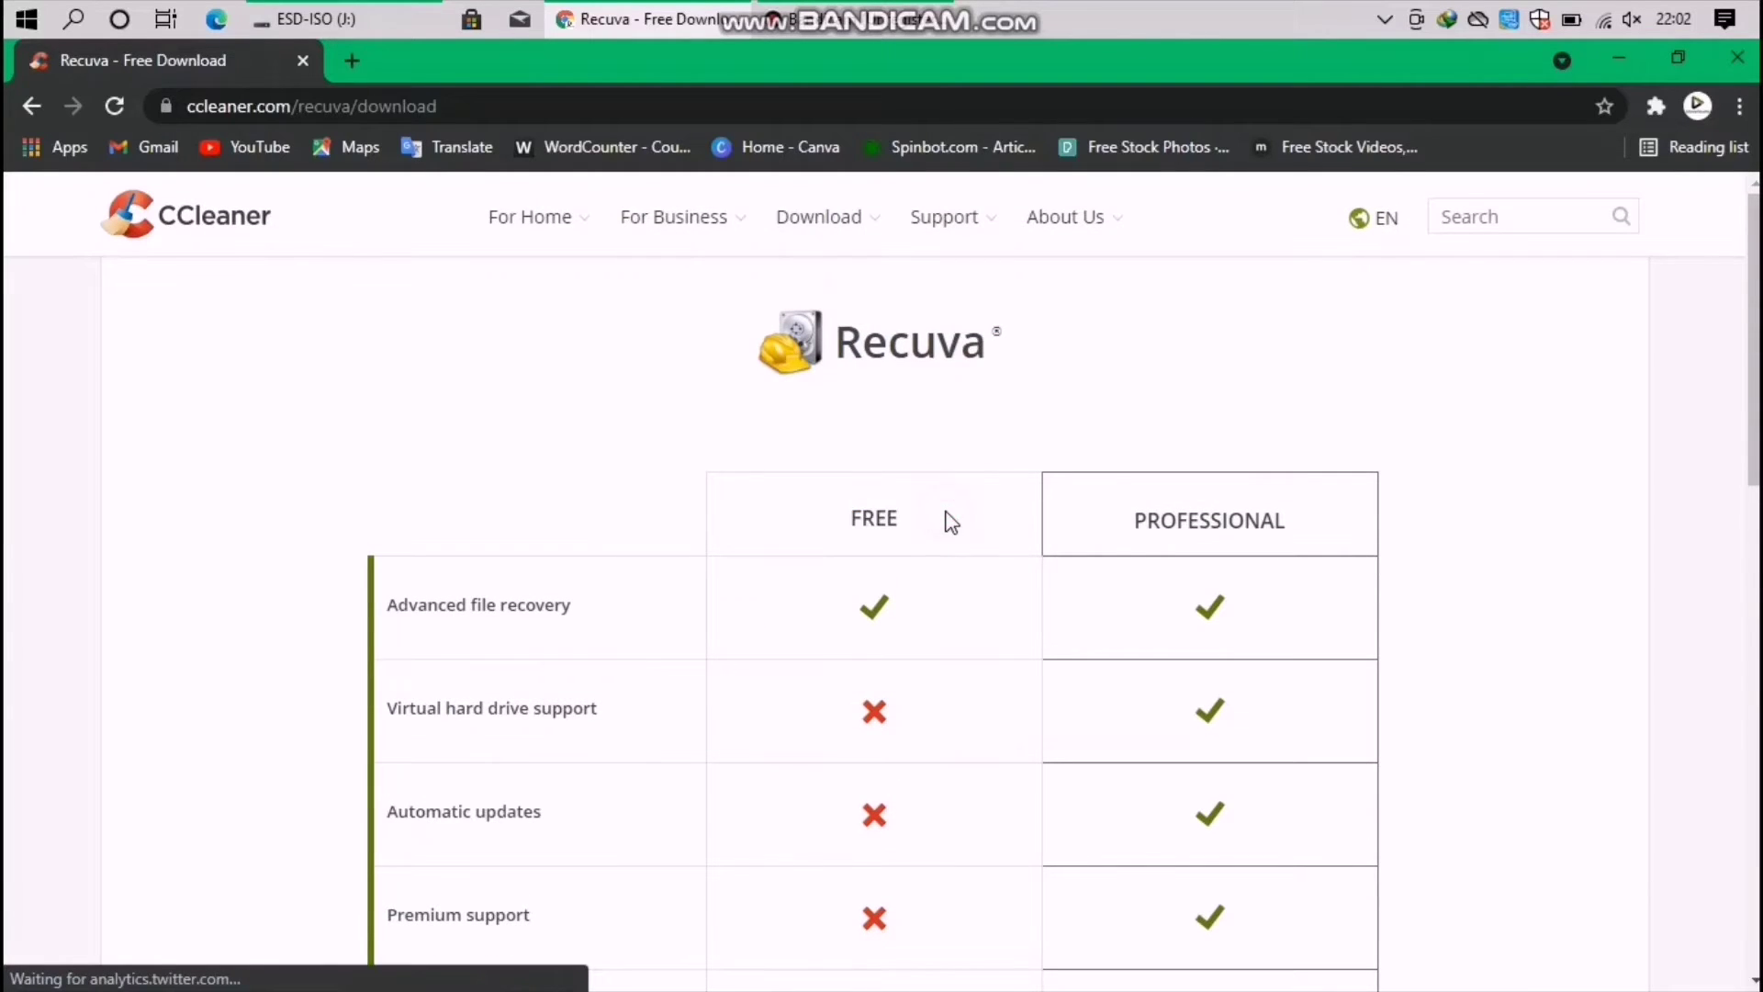
Download the free Recuva installer, rcsetup153.exe, into the Programs download folder
{"action": "scroll", "coordinate": [944, 520], "scroll_direction": "down", "scroll_amount": 4}
{"action": "left_click", "coordinate": [815, 650]}
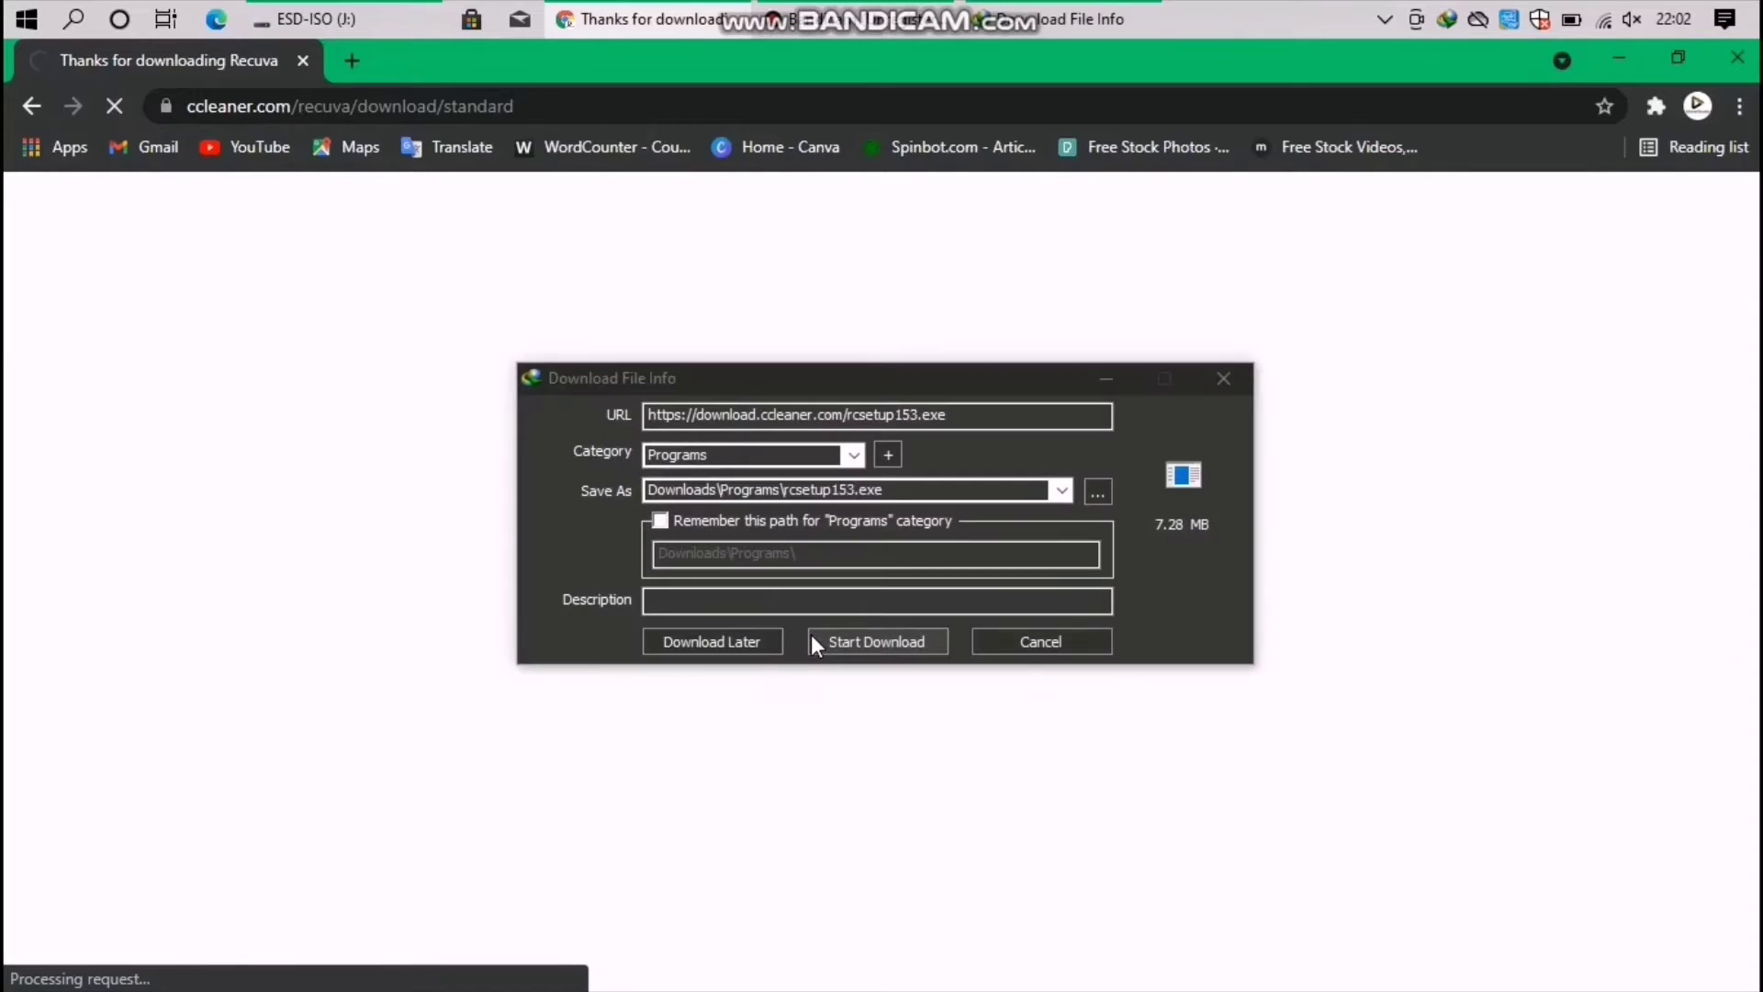
{"action": "left_click", "coordinate": [868, 646]}
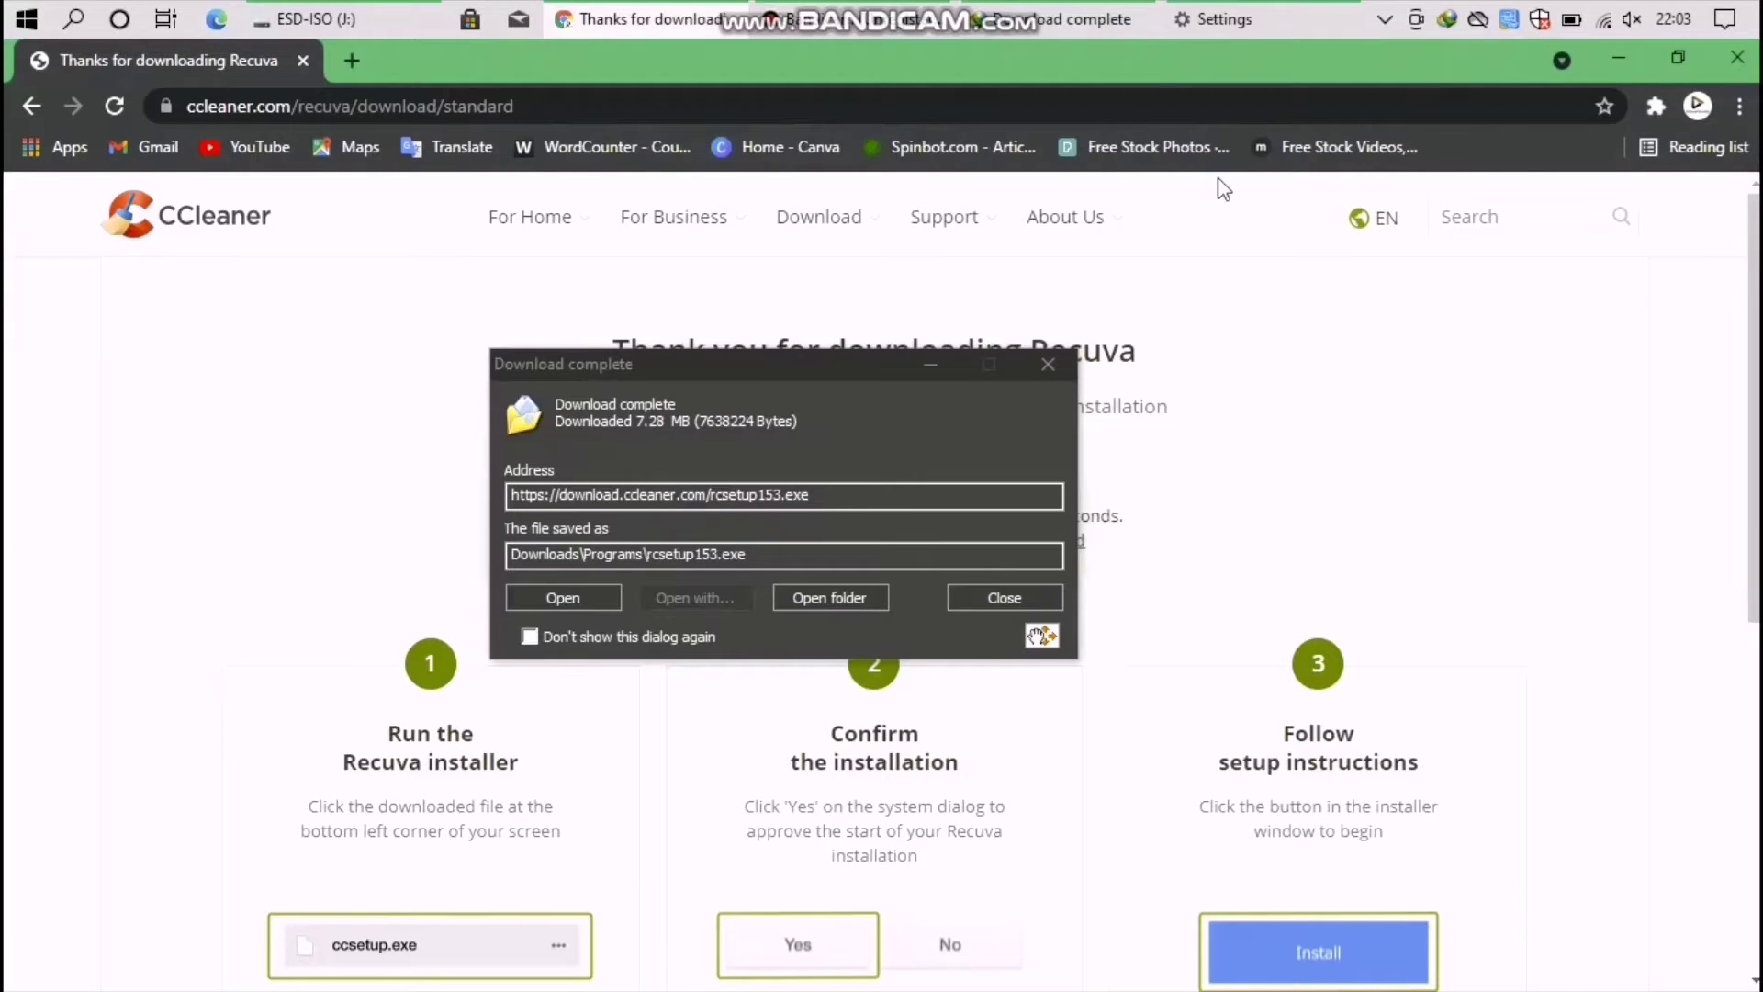
Open the installer's download folder in a maximised window and install Recuva v1.53 from rcsetup153 with the default options
{"action": "left_click", "coordinate": [858, 604]}
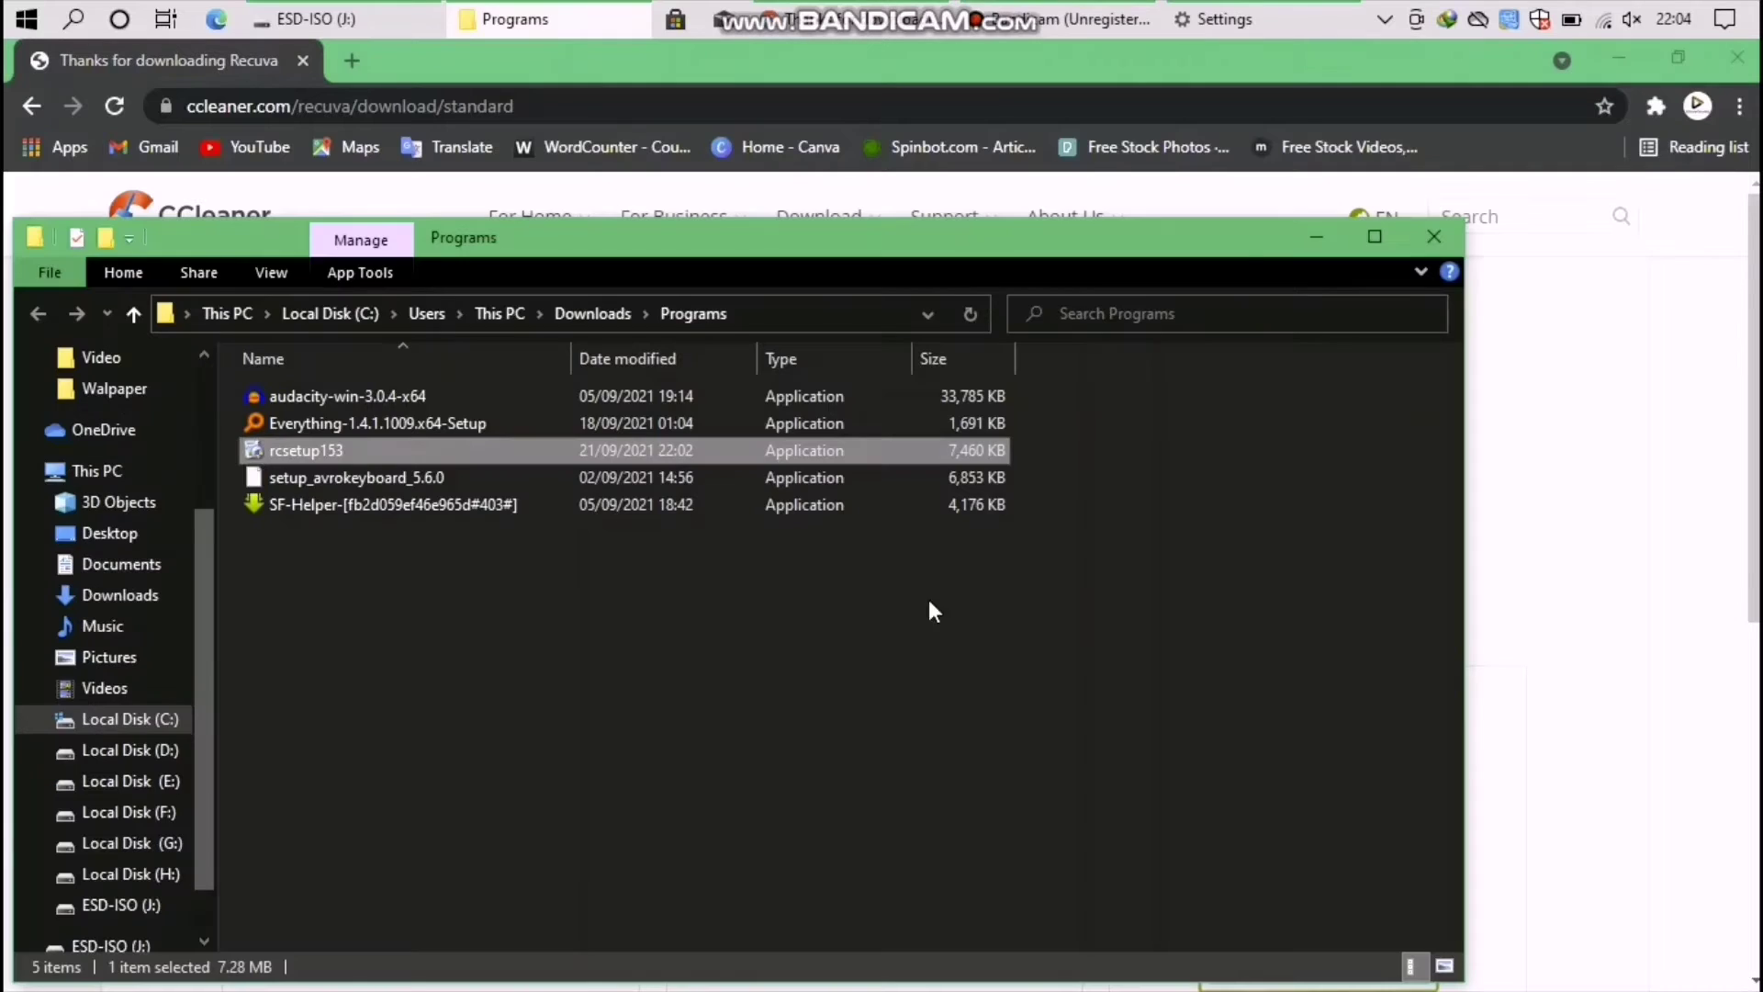
{"action": "left_click", "coordinate": [1380, 231]}
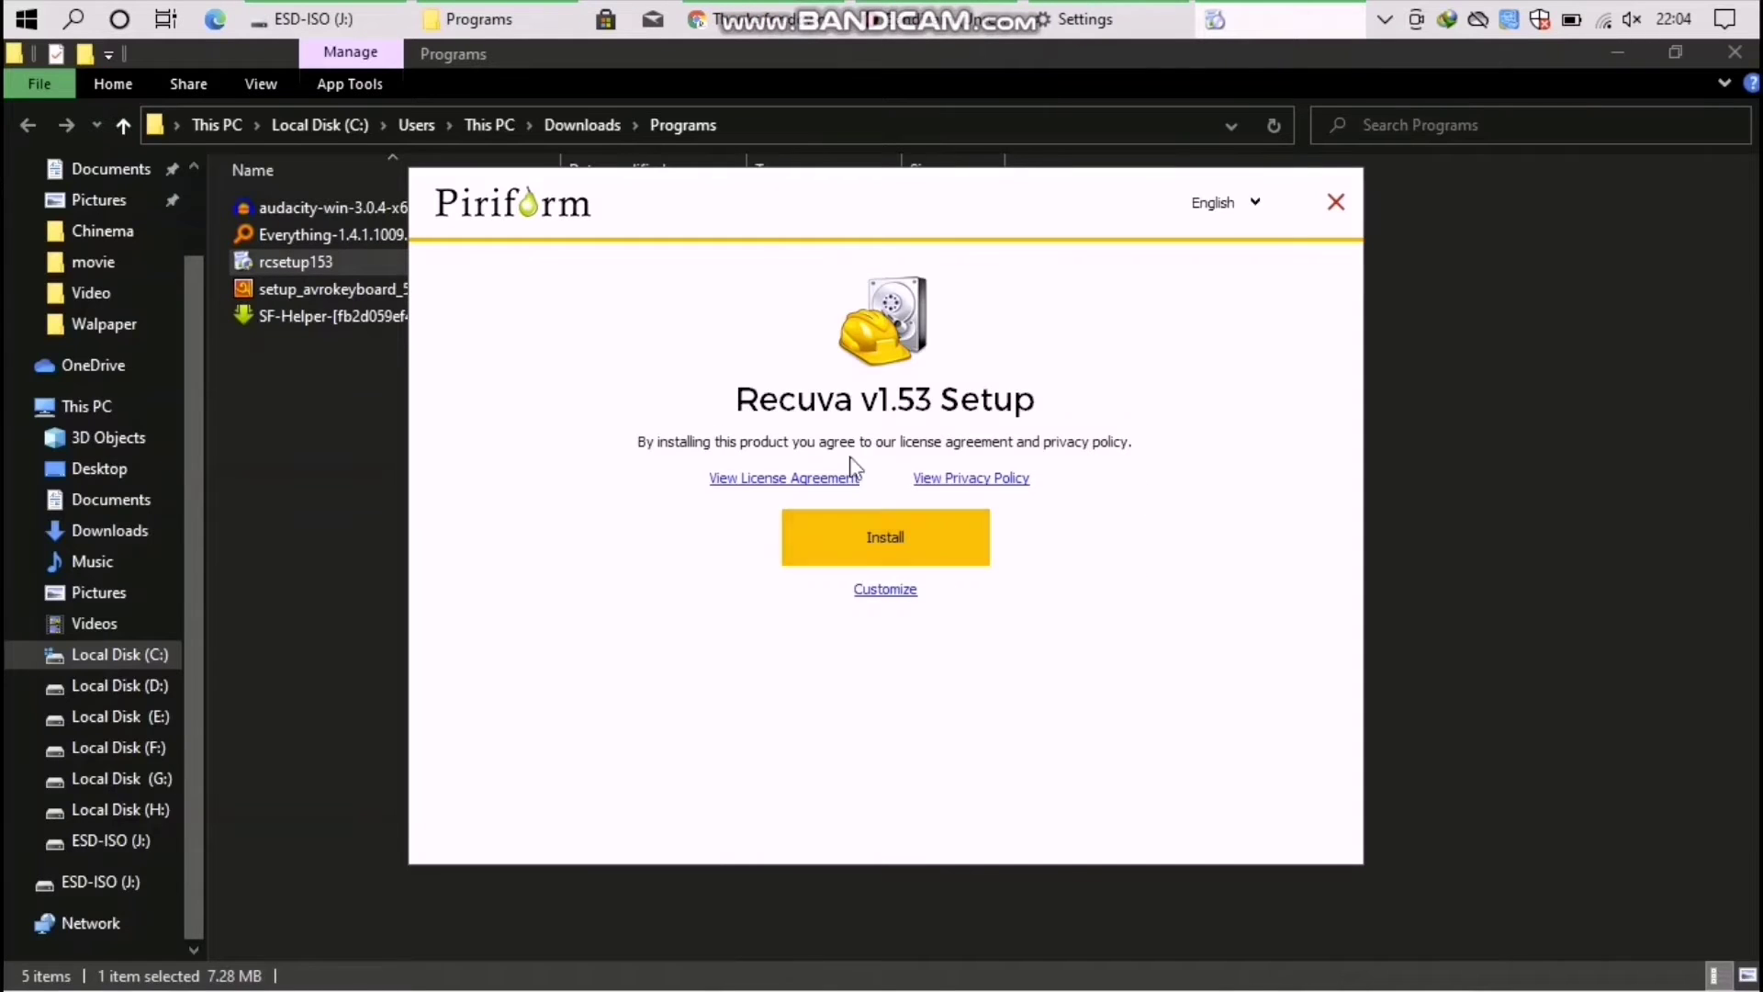
{"action": "left_click", "coordinate": [922, 538]}
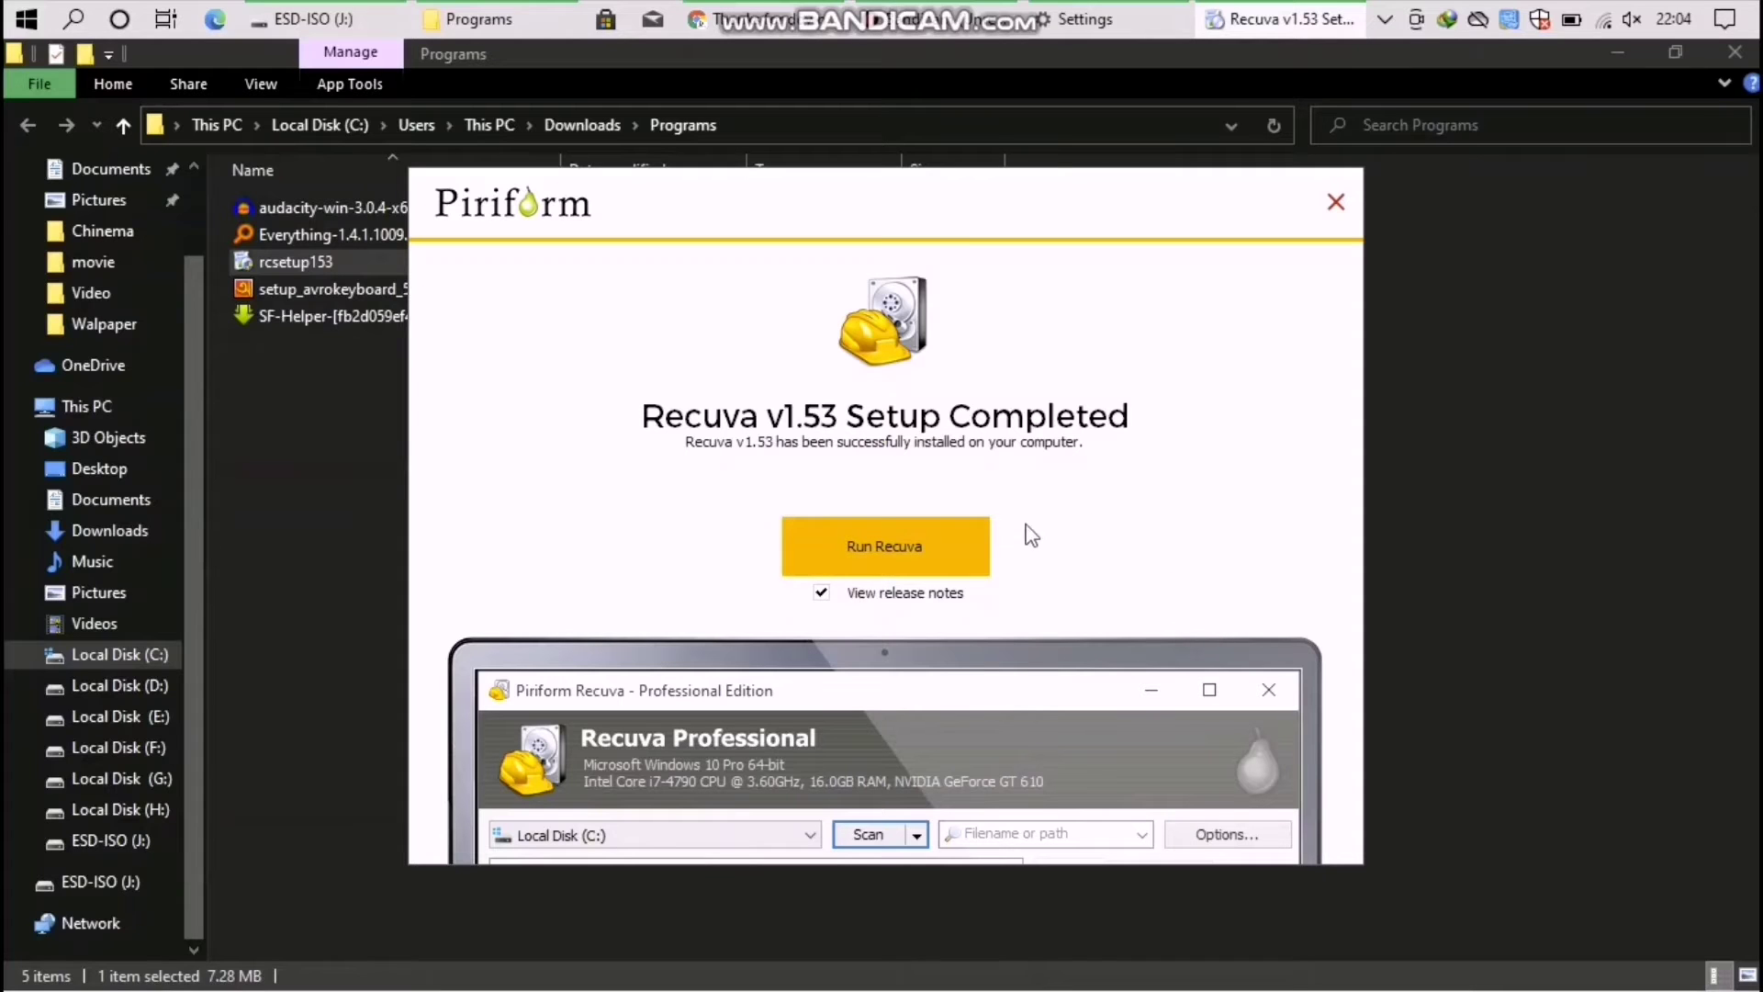
Minimise the open folder and browser windows and launch the newly installed Recuva
{"action": "left_click", "coordinate": [1622, 57]}
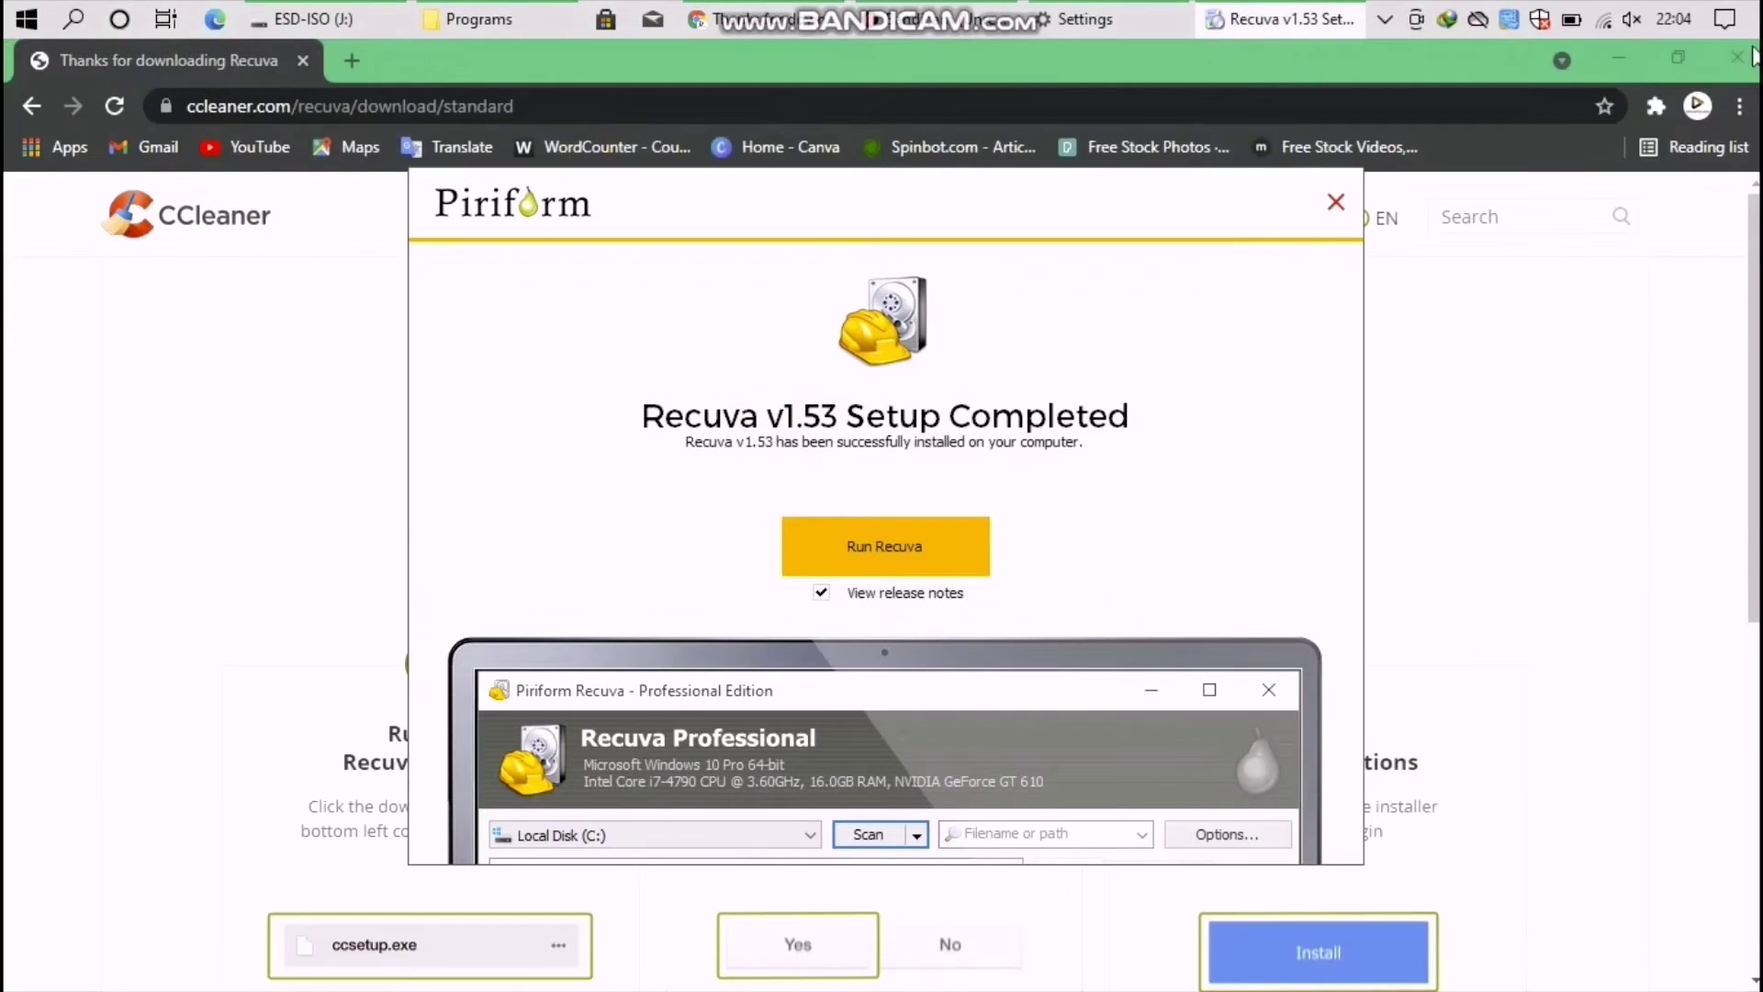
{"action": "left_click", "coordinate": [1614, 55]}
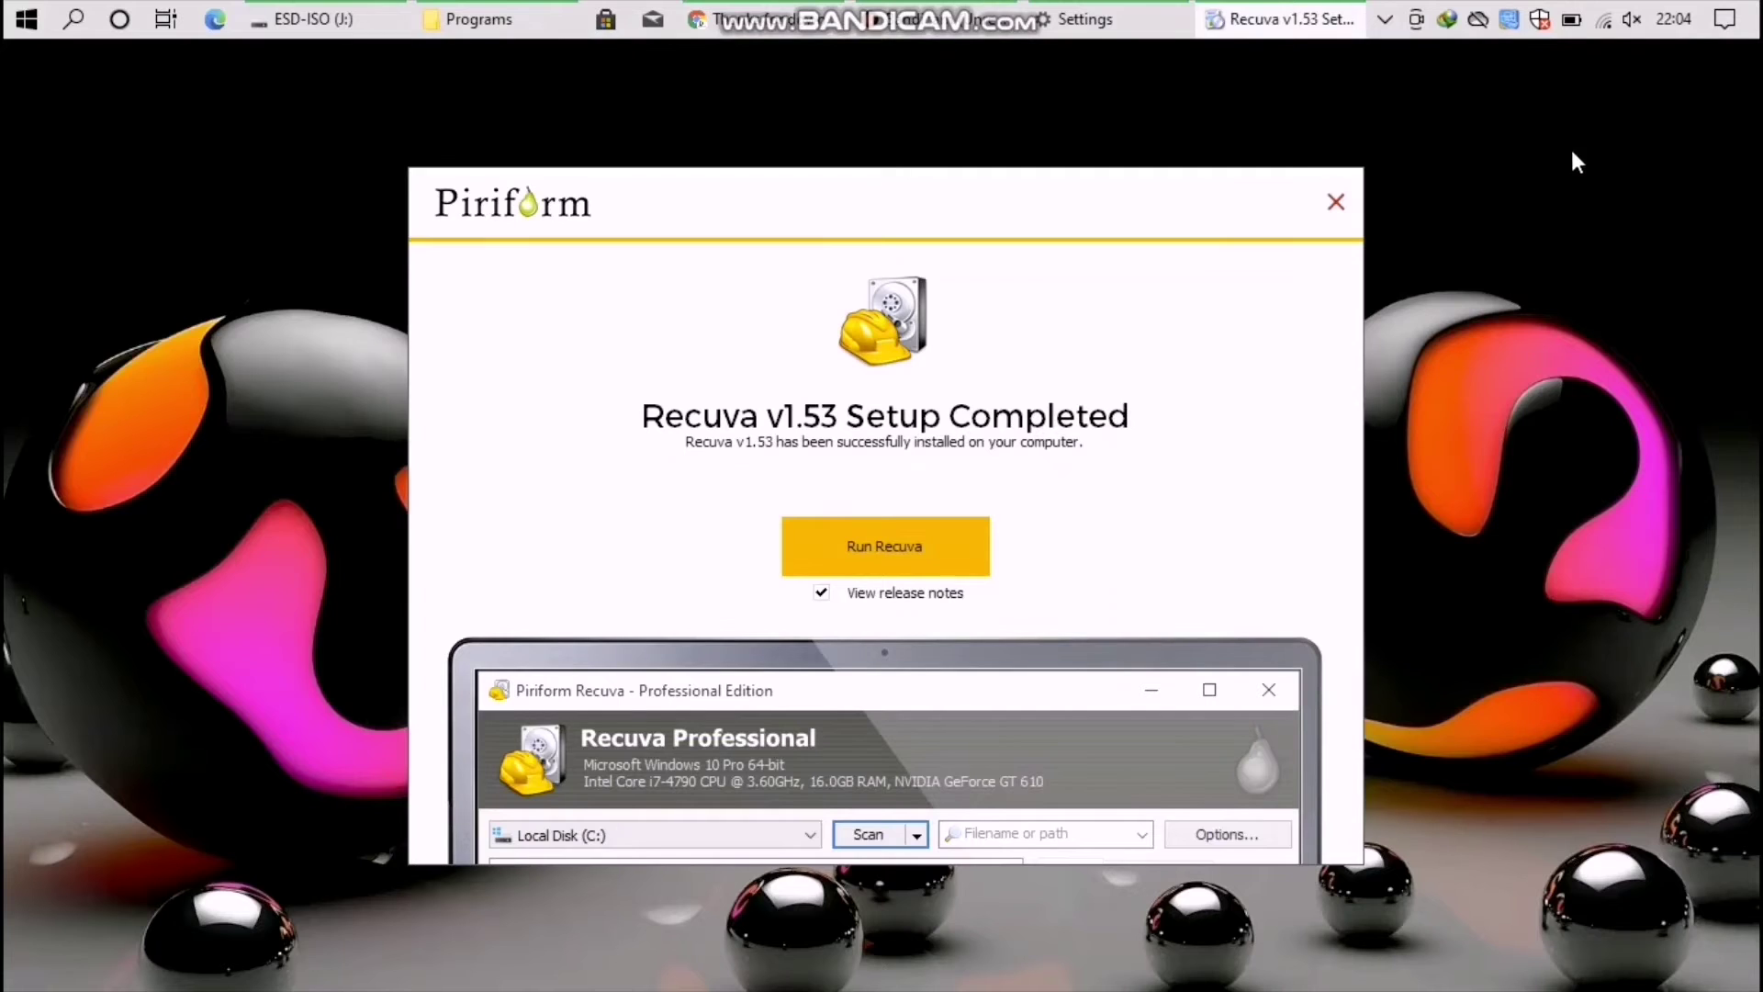
{"action": "left_click", "coordinate": [26, 18]}
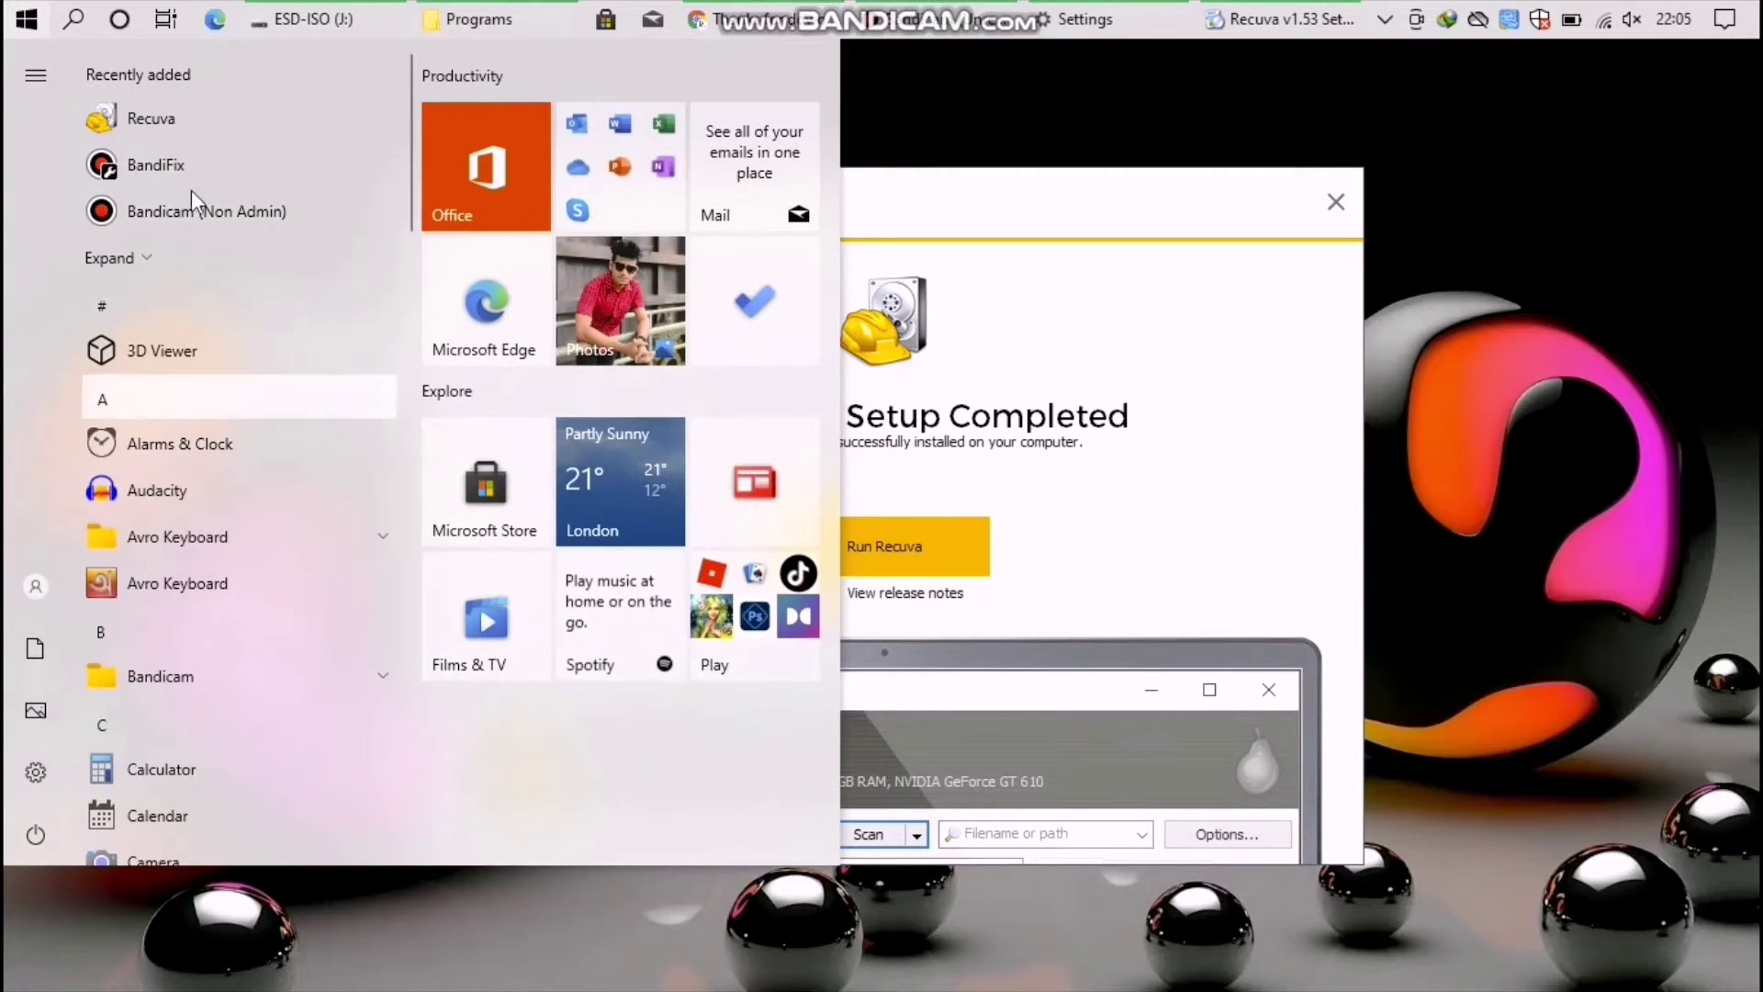
{"action": "left_click", "coordinate": [171, 120]}
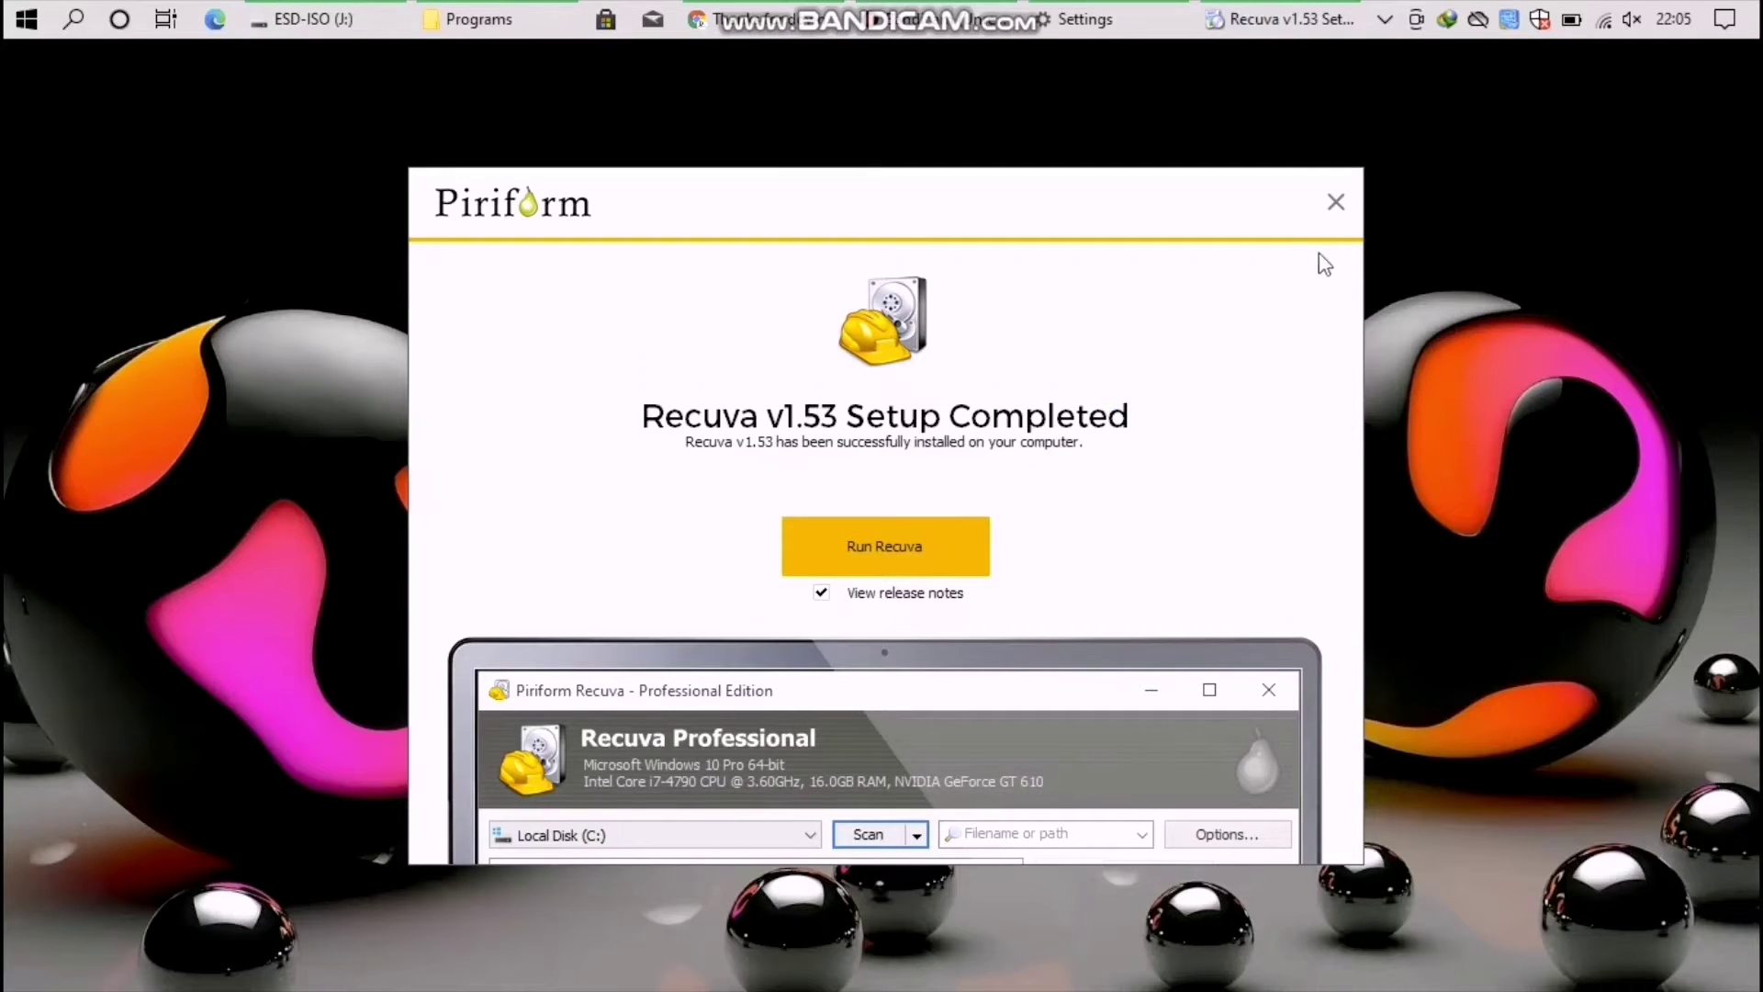
Close the completed Recuva setup window and choose All Files as the file type in the Recuva Wizard
{"action": "left_click", "coordinate": [1333, 203]}
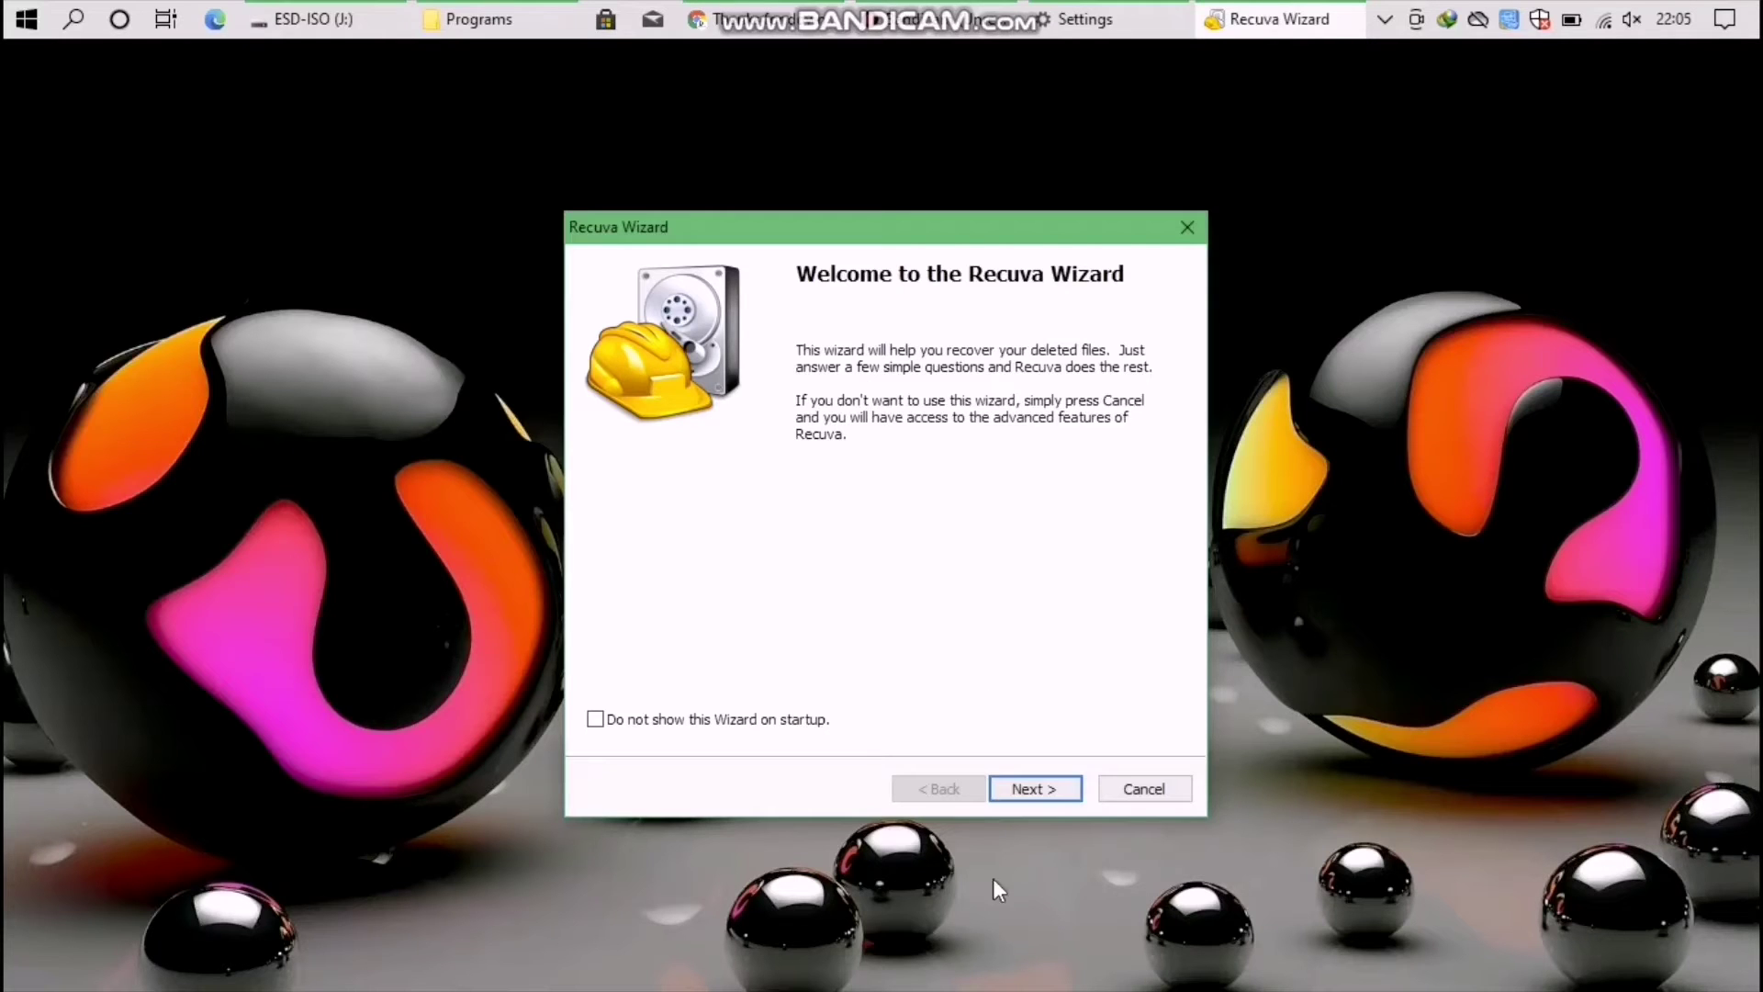
{"action": "left_click", "coordinate": [1051, 791]}
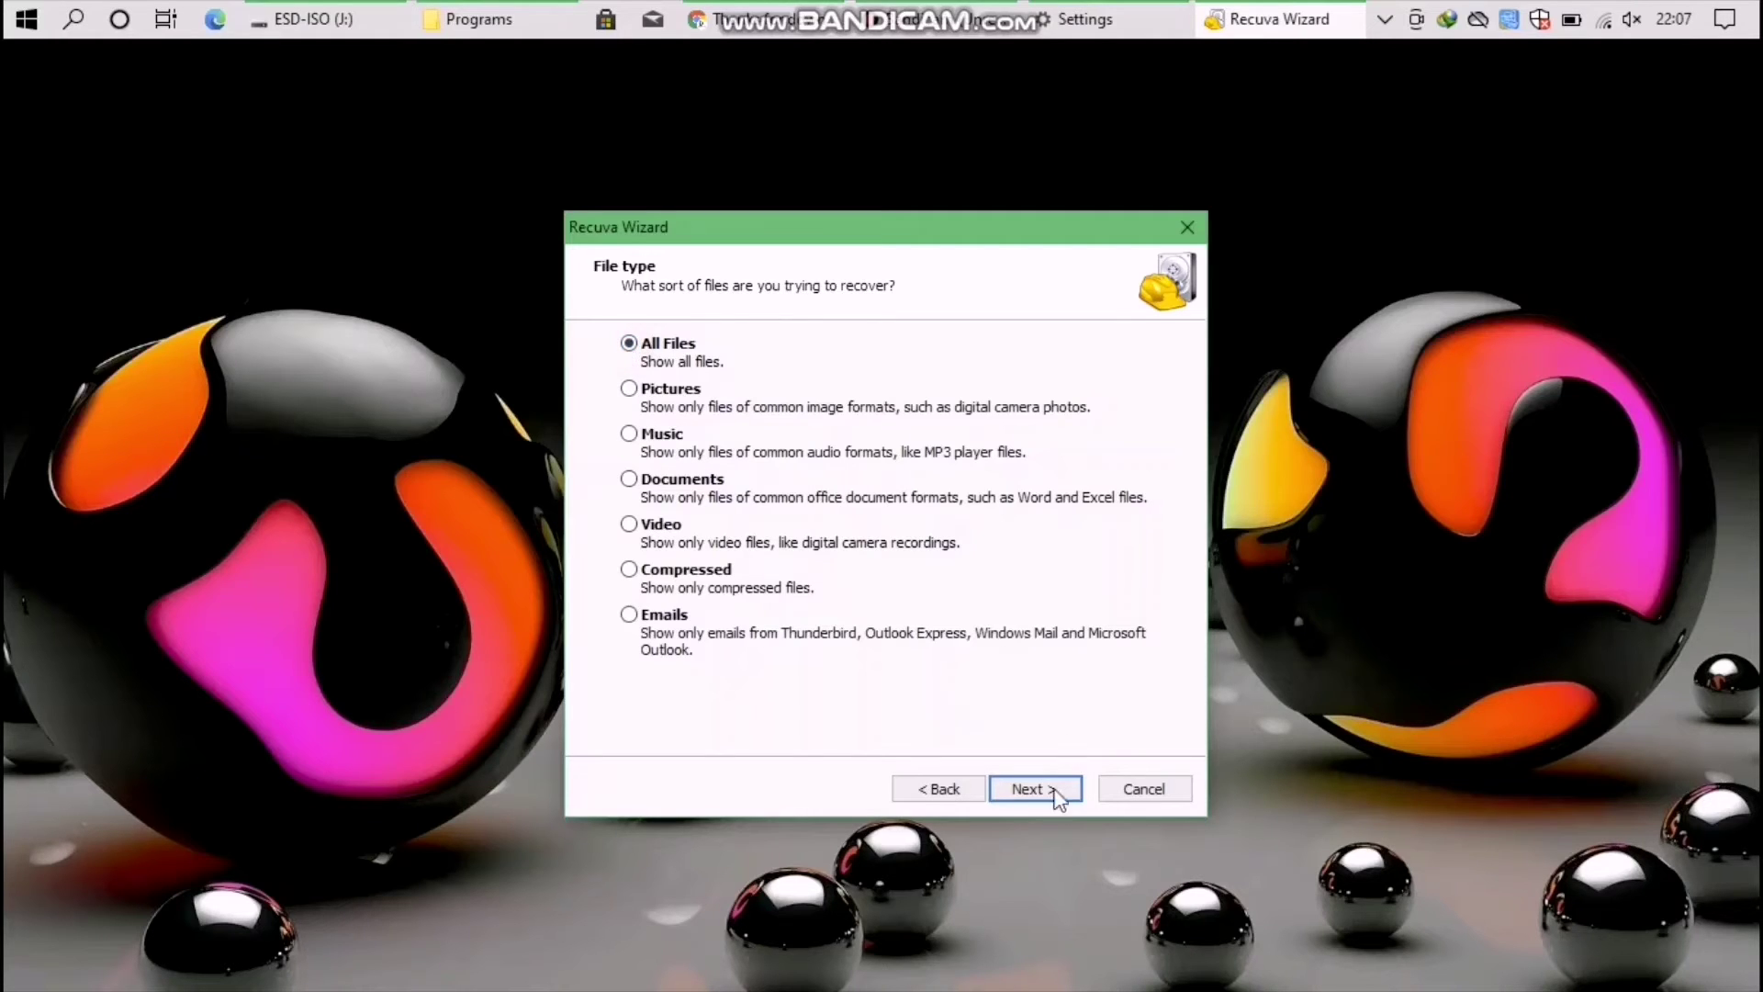
{"action": "left_click", "coordinate": [1023, 792]}
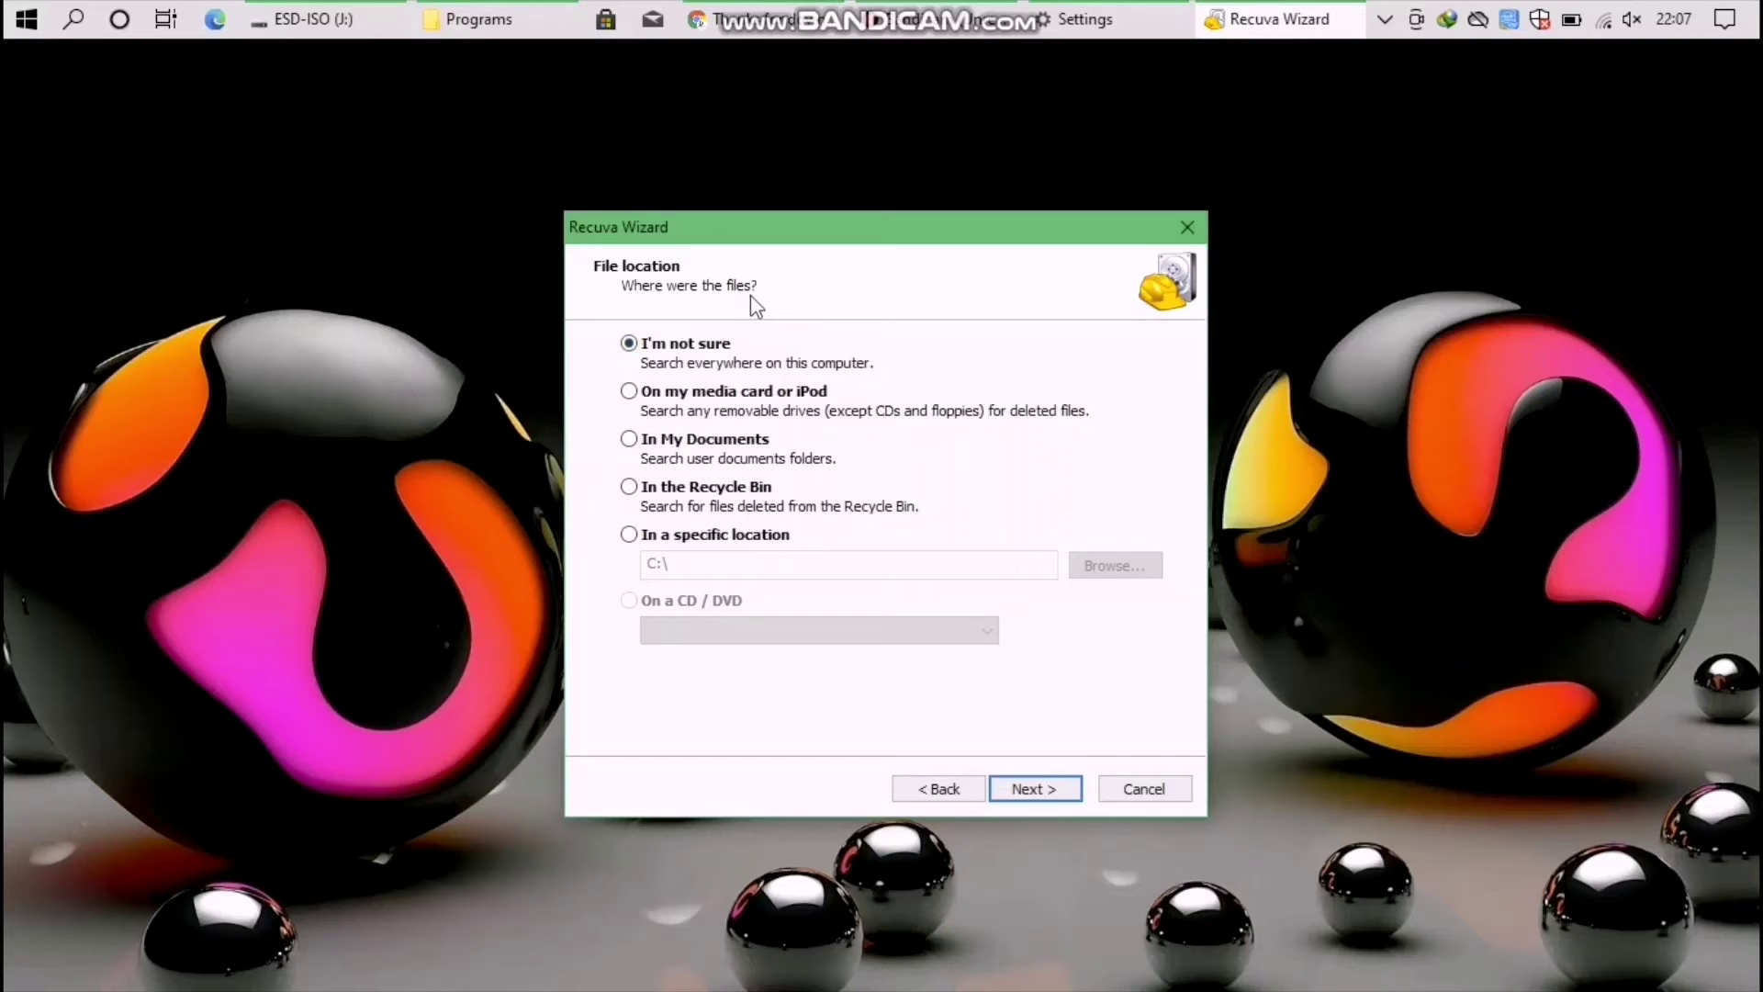
Examine the drives listed in This PC in File Explorer to see which location the deleted files came from
{"action": "left_click", "coordinate": [307, 18]}
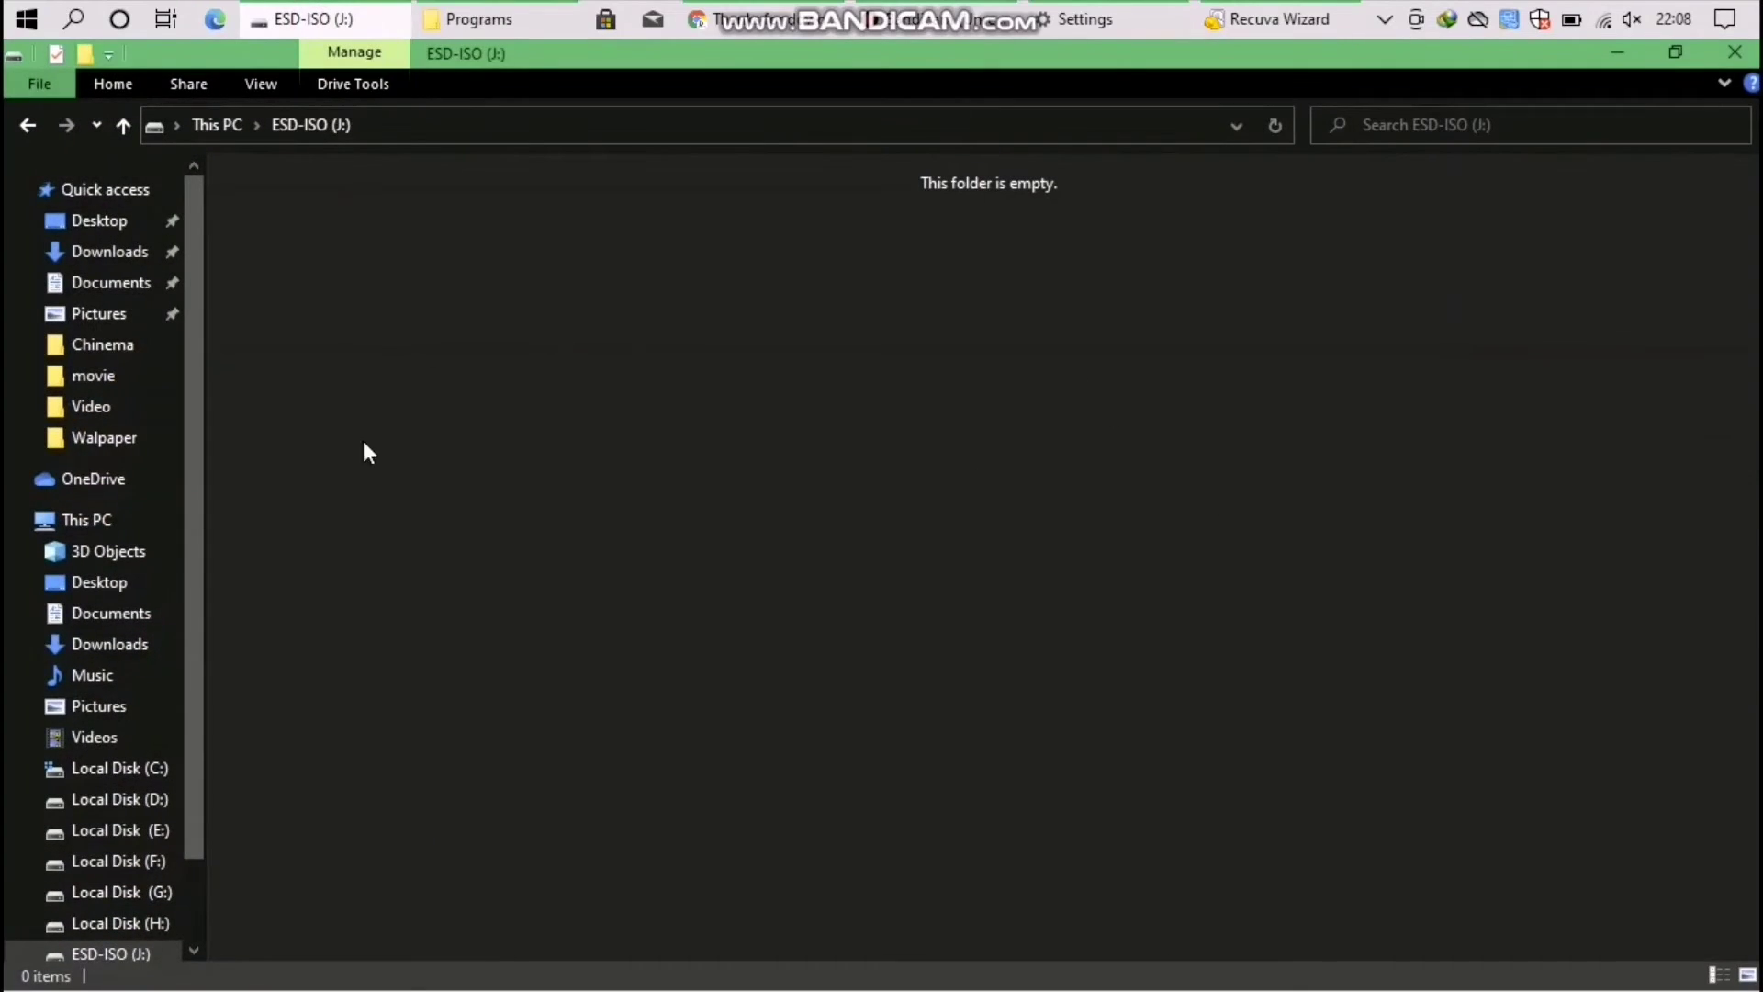
{"action": "left_click", "coordinate": [137, 522]}
{"action": "left_click", "coordinate": [1617, 53]}
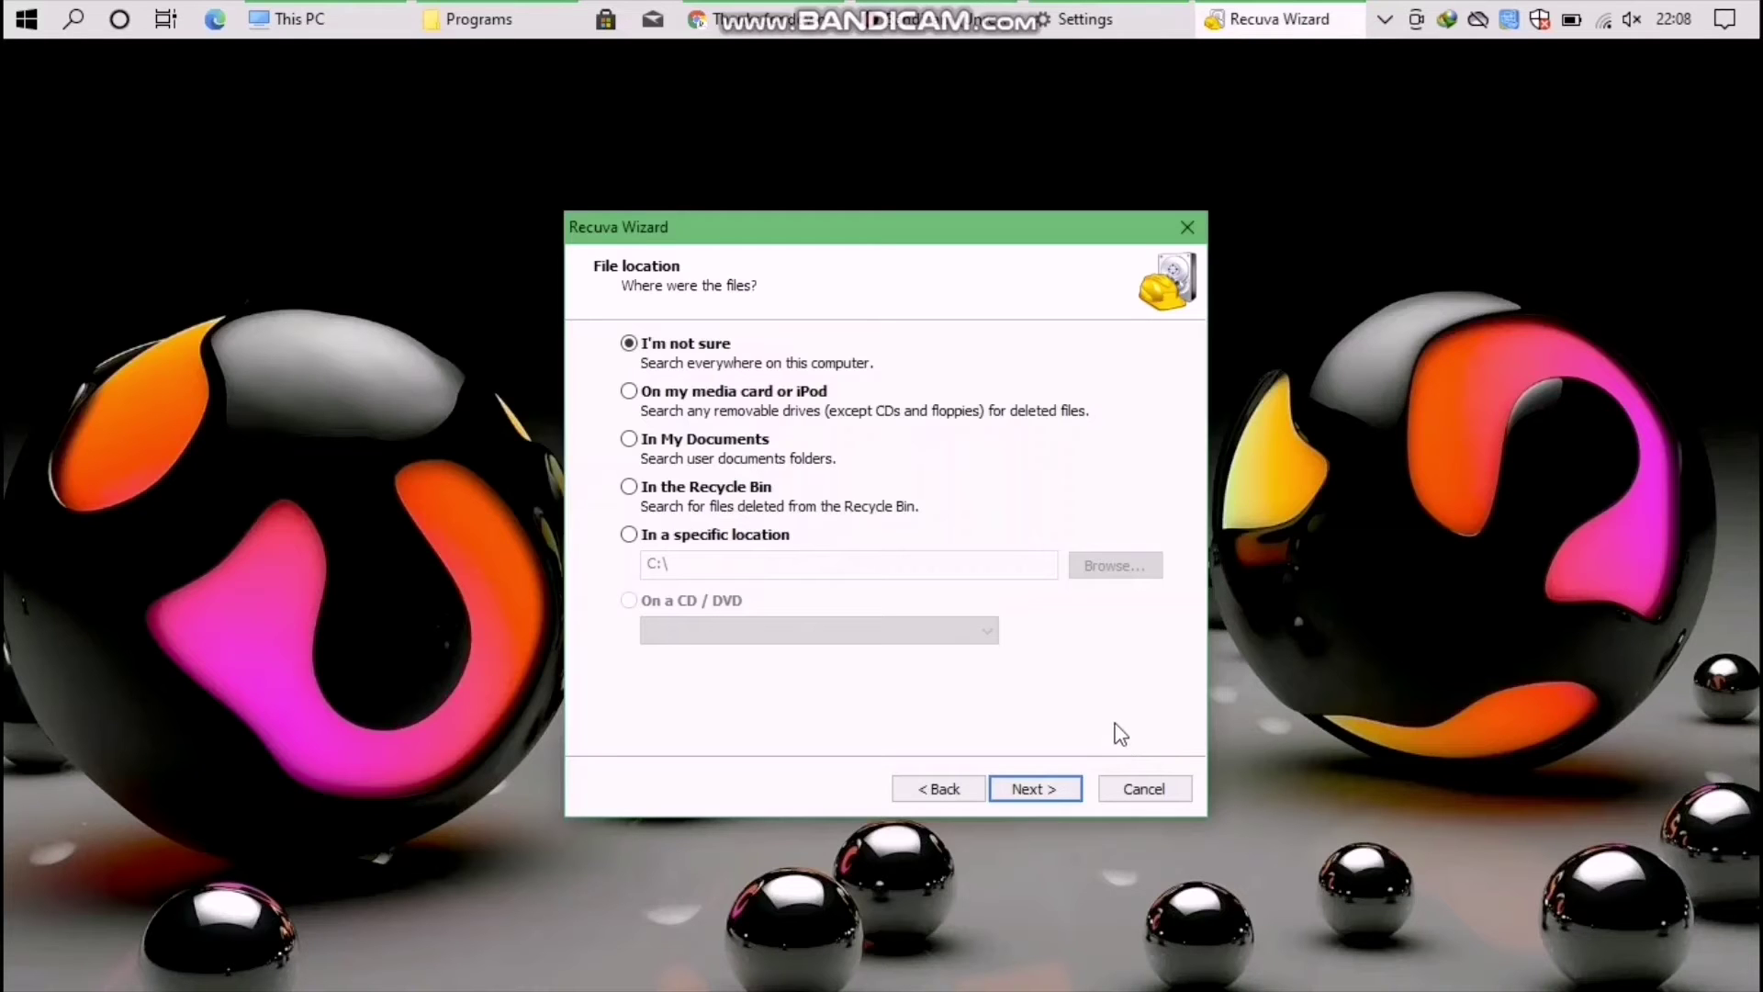
{"action": "left_click", "coordinate": [292, 19]}
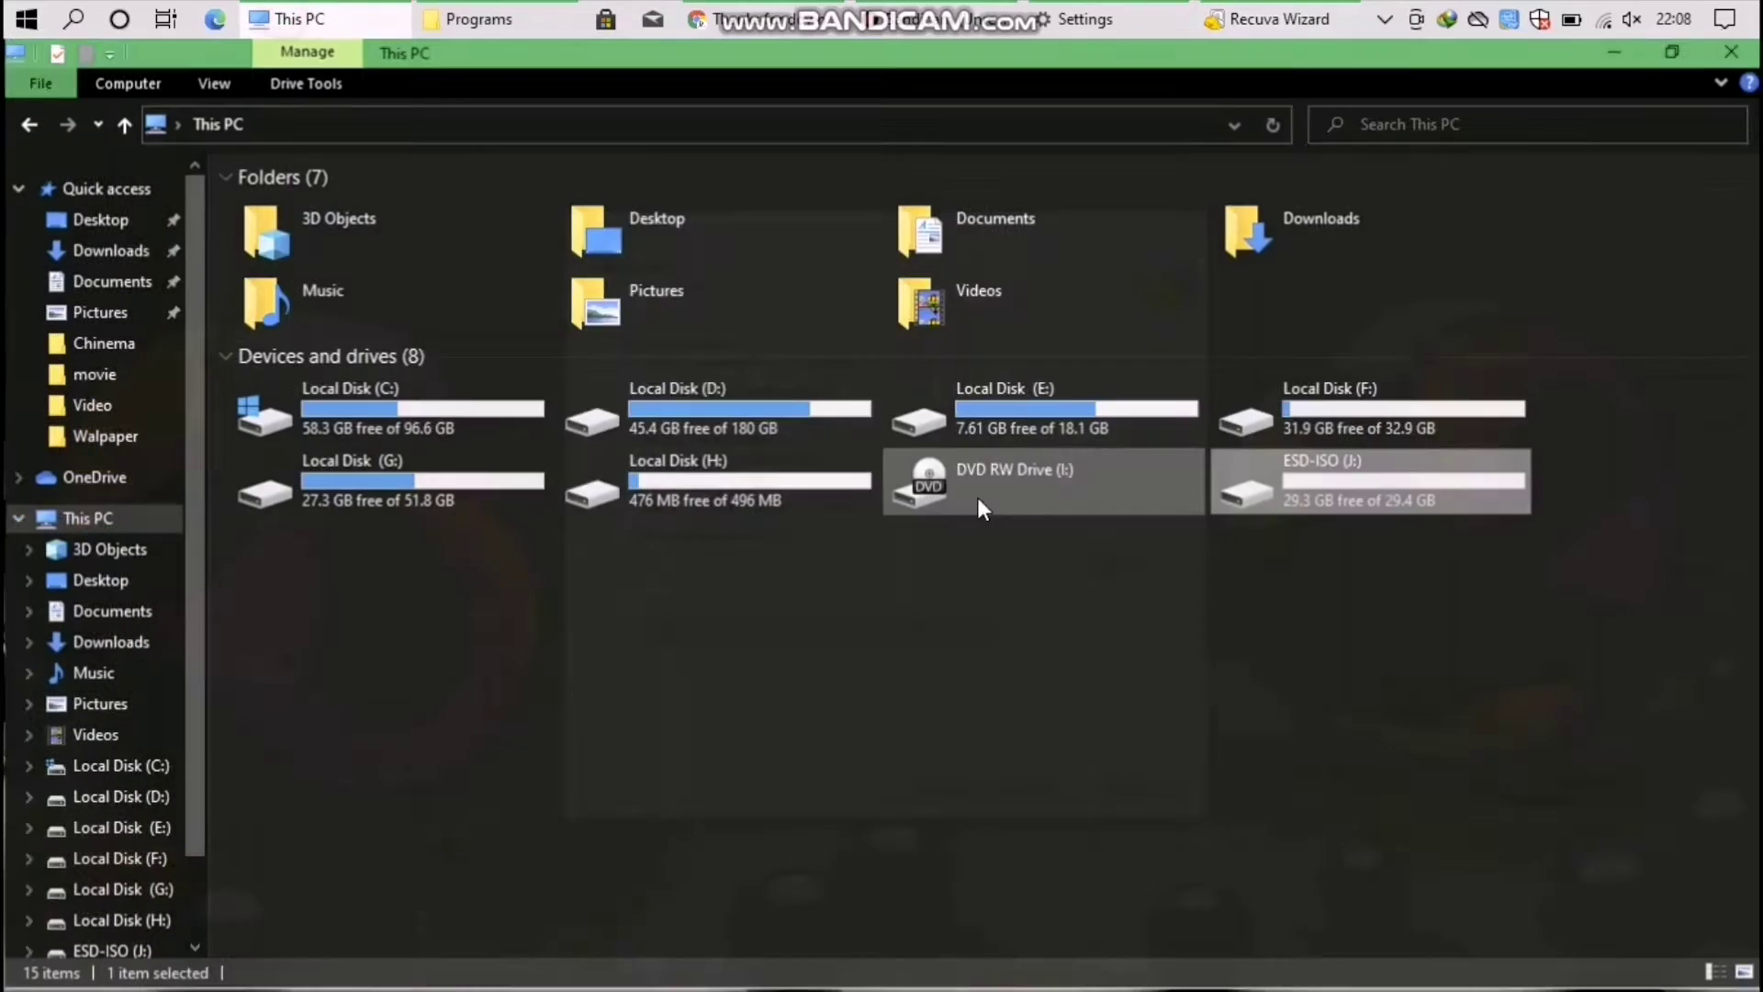
{"action": "left_click", "coordinate": [1329, 417]}
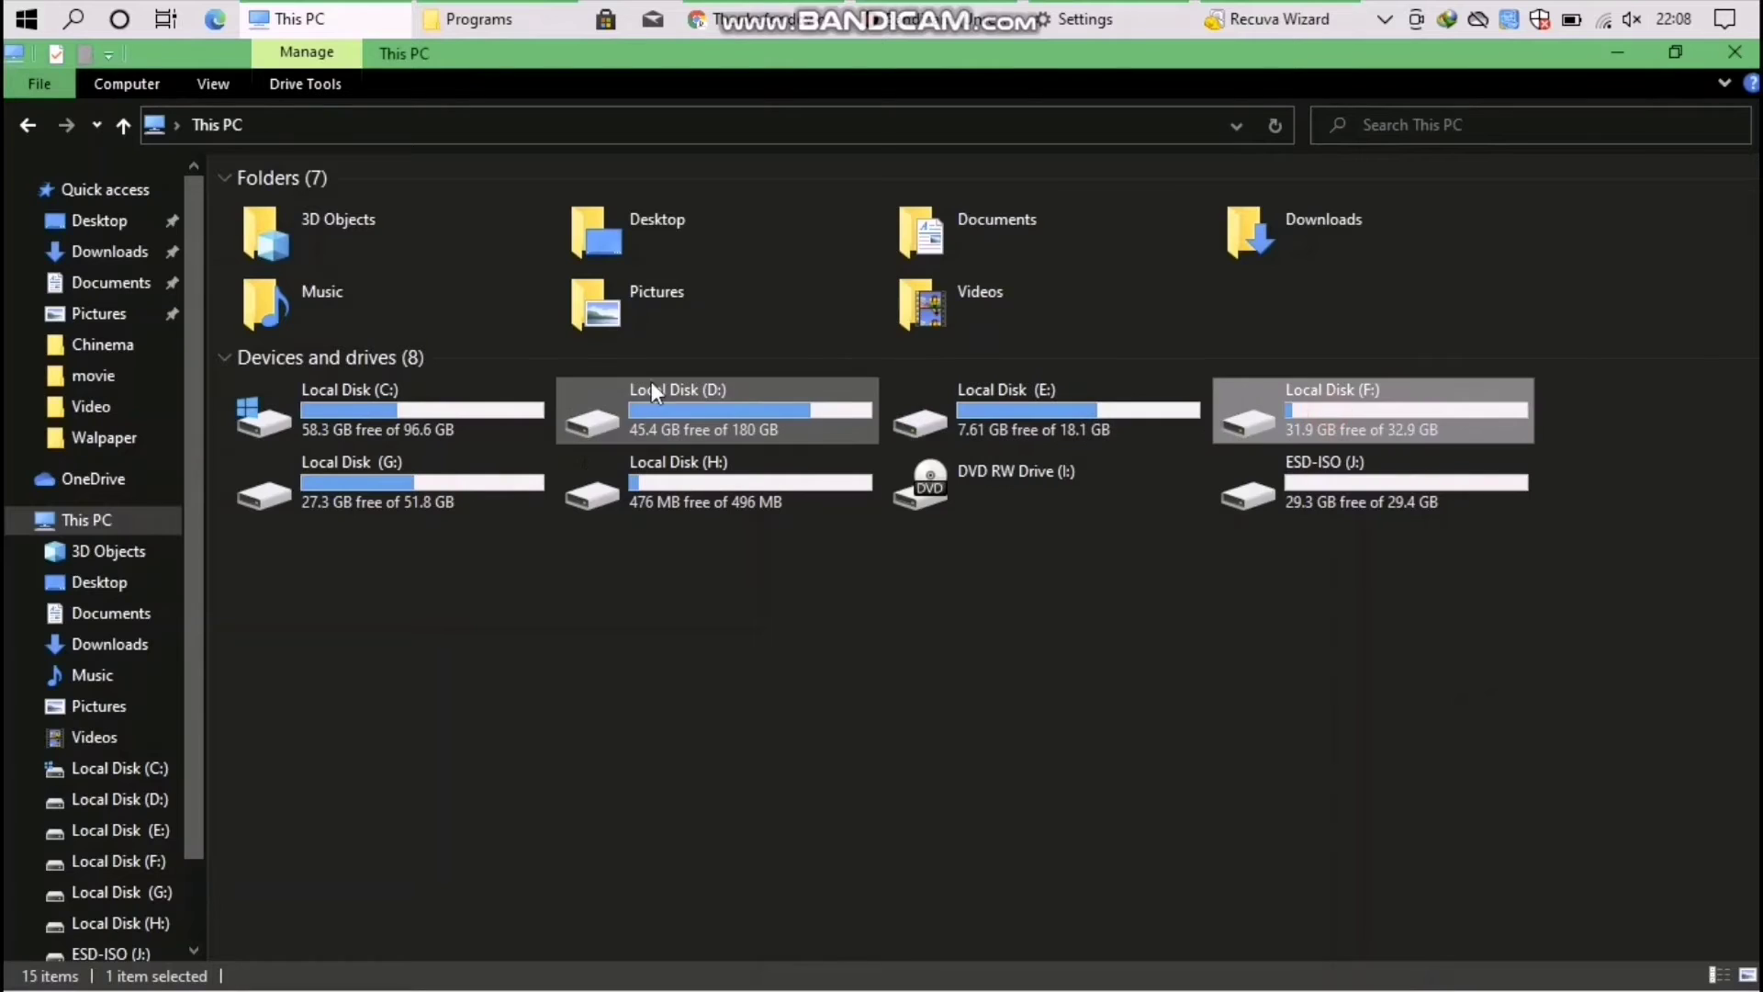
{"action": "left_click", "coordinate": [652, 389]}
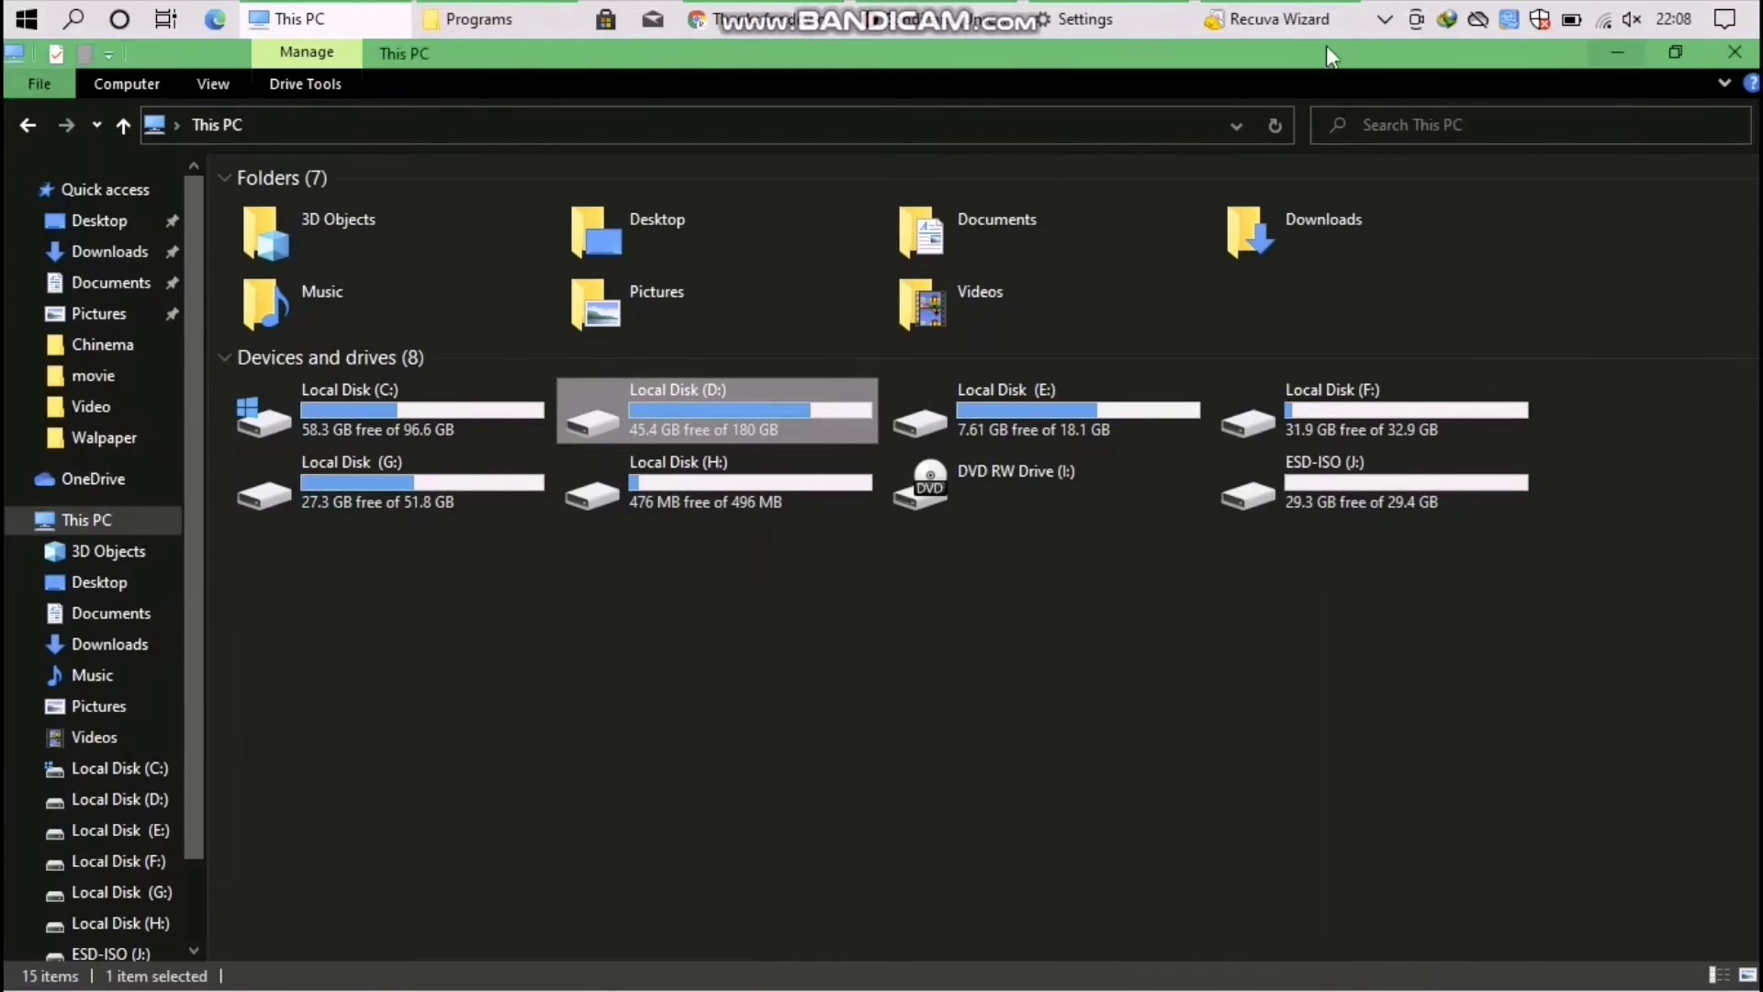
{"action": "left_click", "coordinate": [989, 411]}
{"action": "left_click", "coordinate": [1329, 409]}
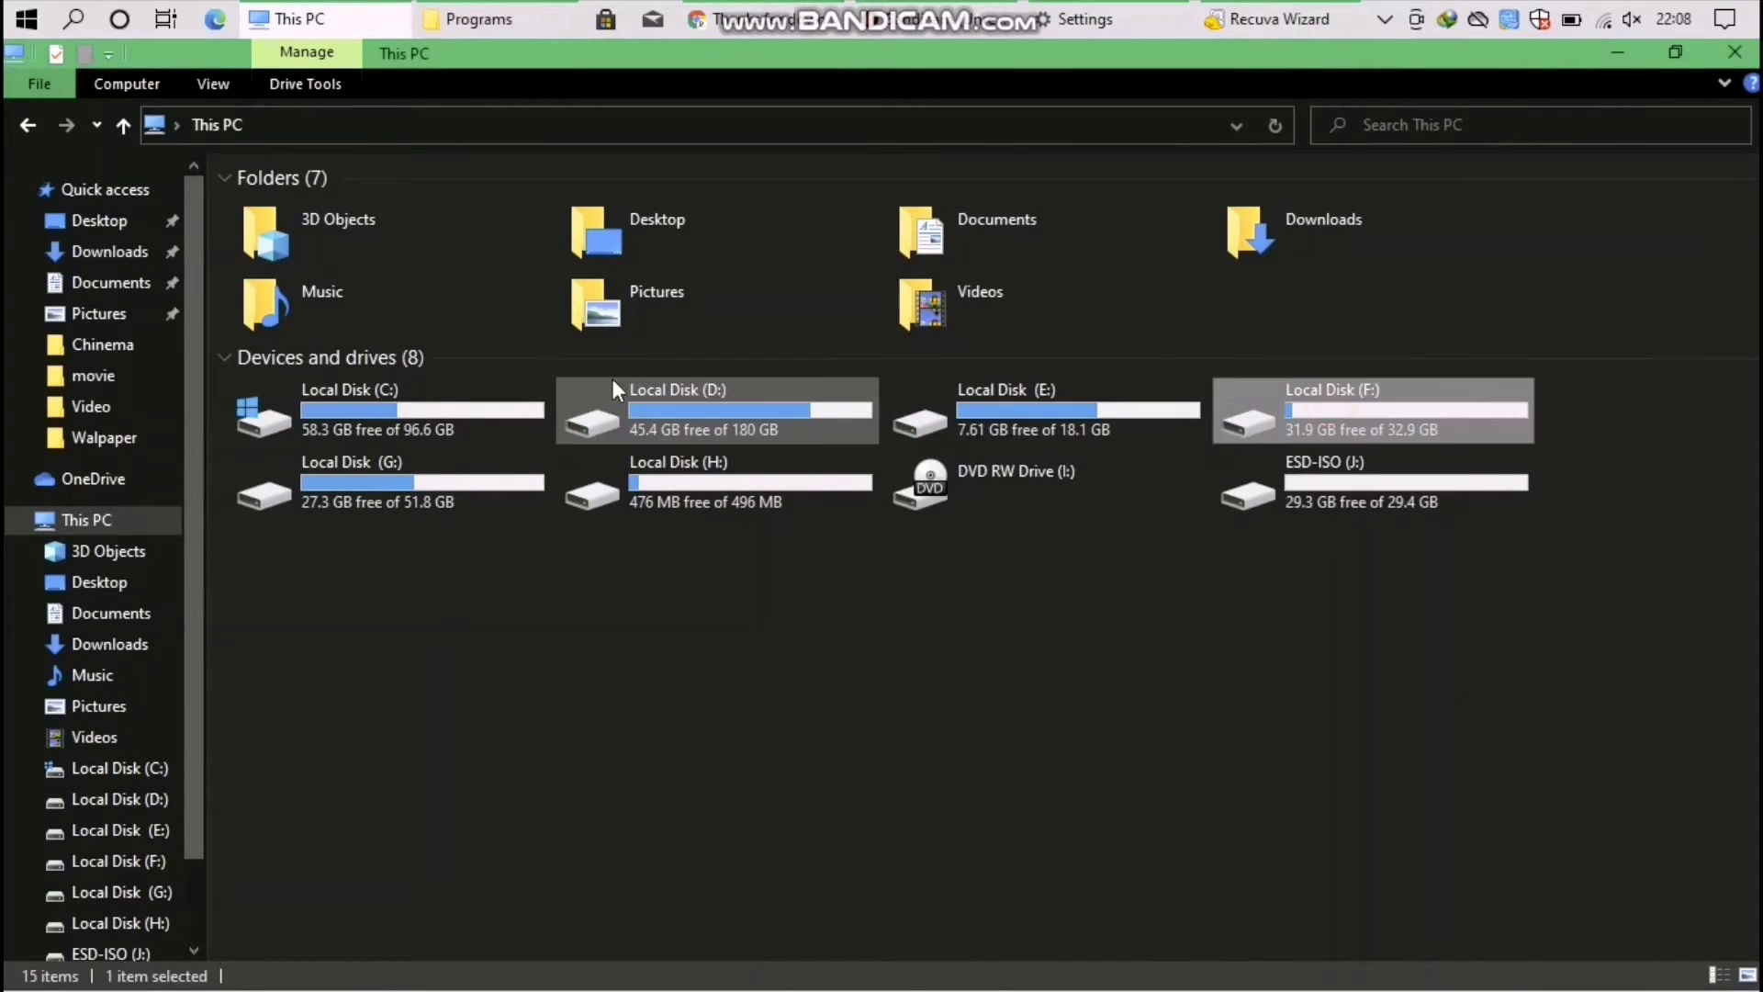
{"action": "left_click", "coordinate": [655, 385]}
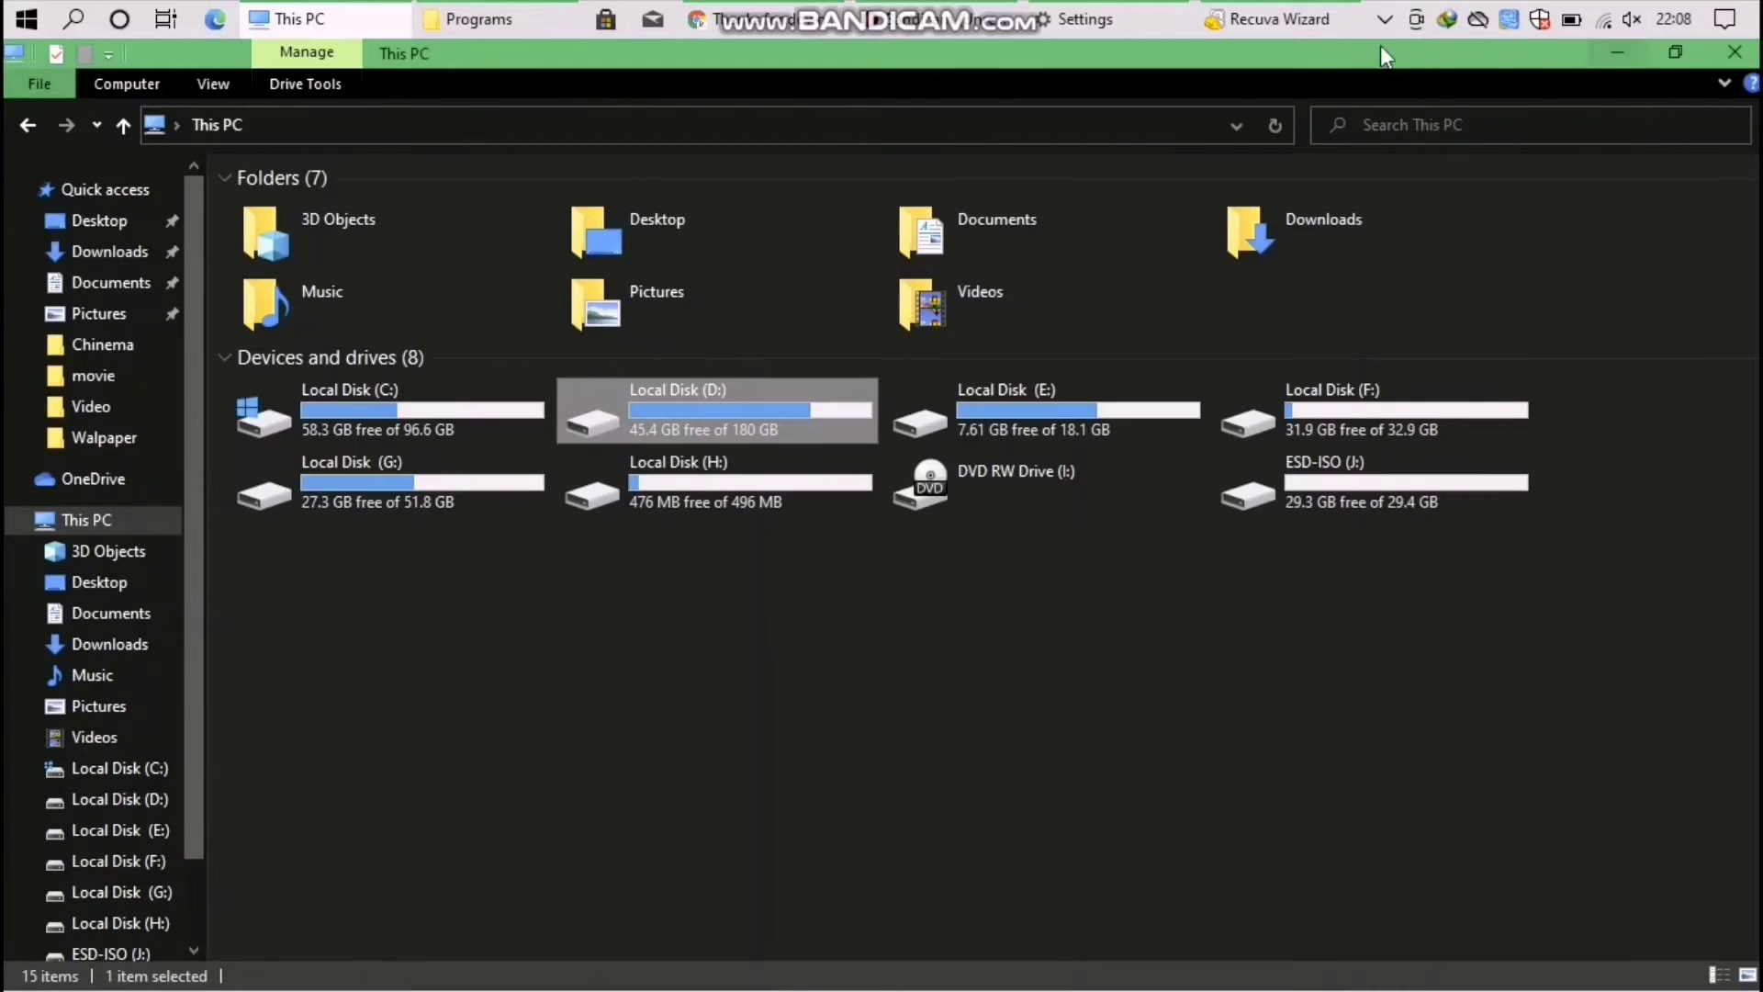
{"action": "left_click", "coordinate": [1322, 483]}
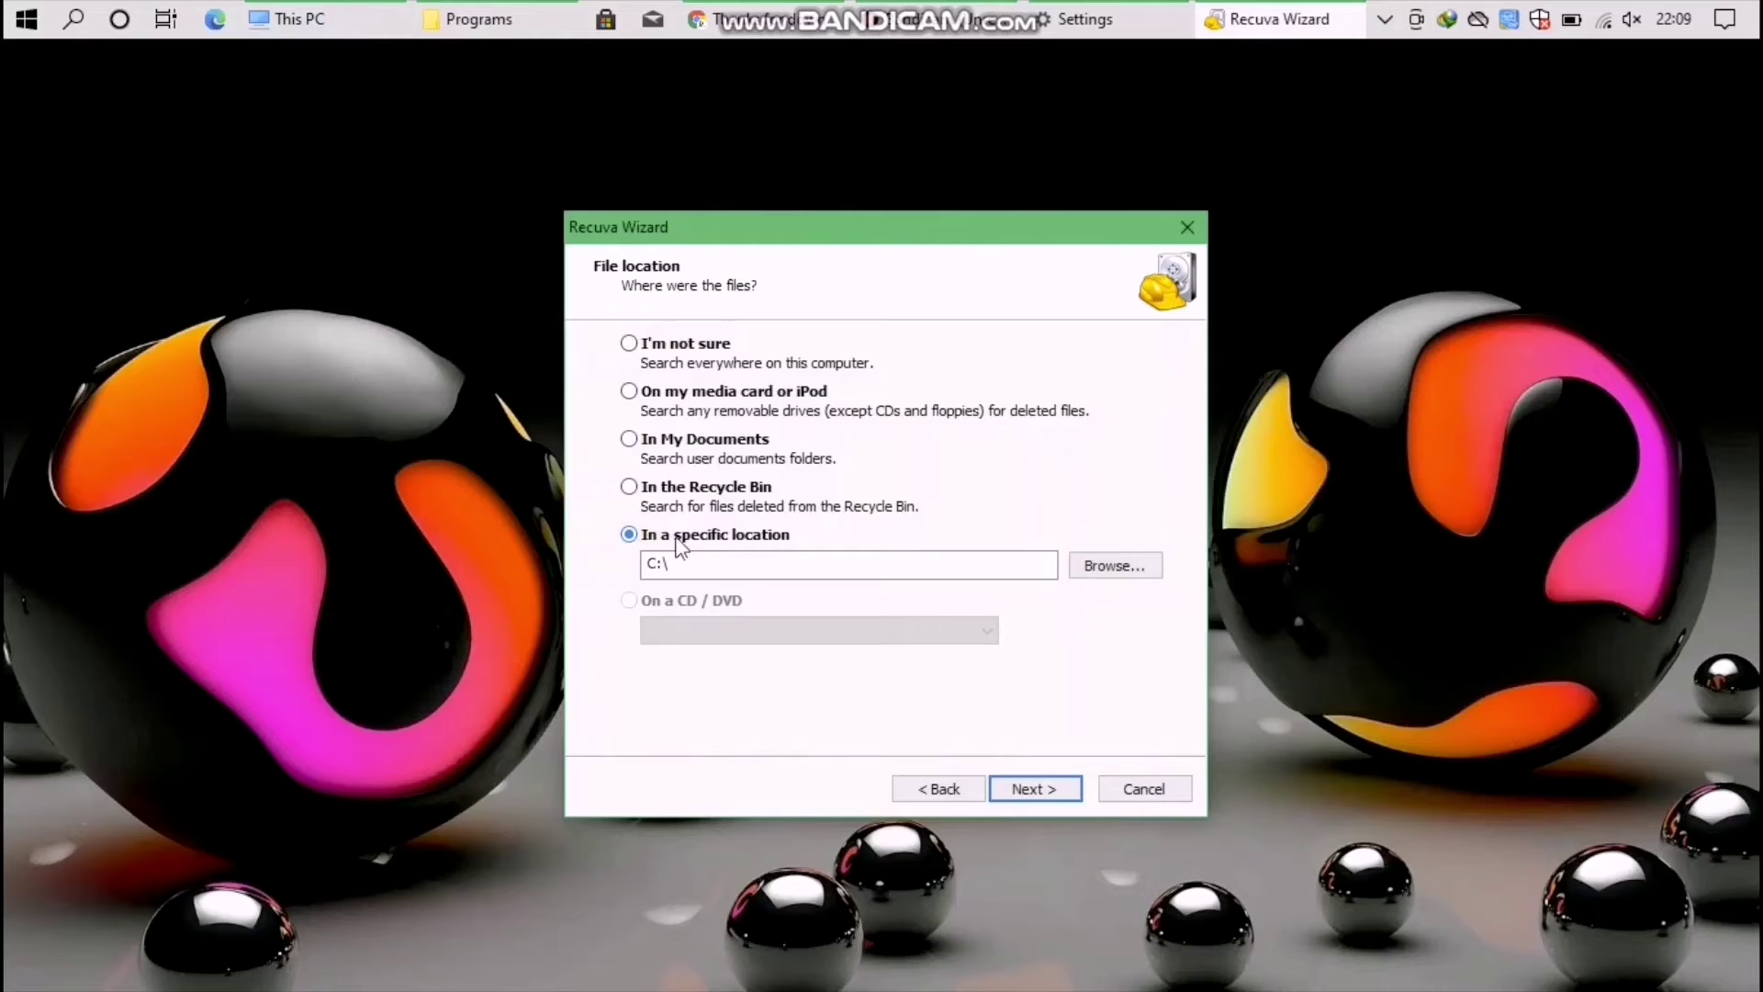
Set the wizard's specific file location to the ESD-ISO (J:) drive
{"action": "left_click", "coordinate": [1097, 563]}
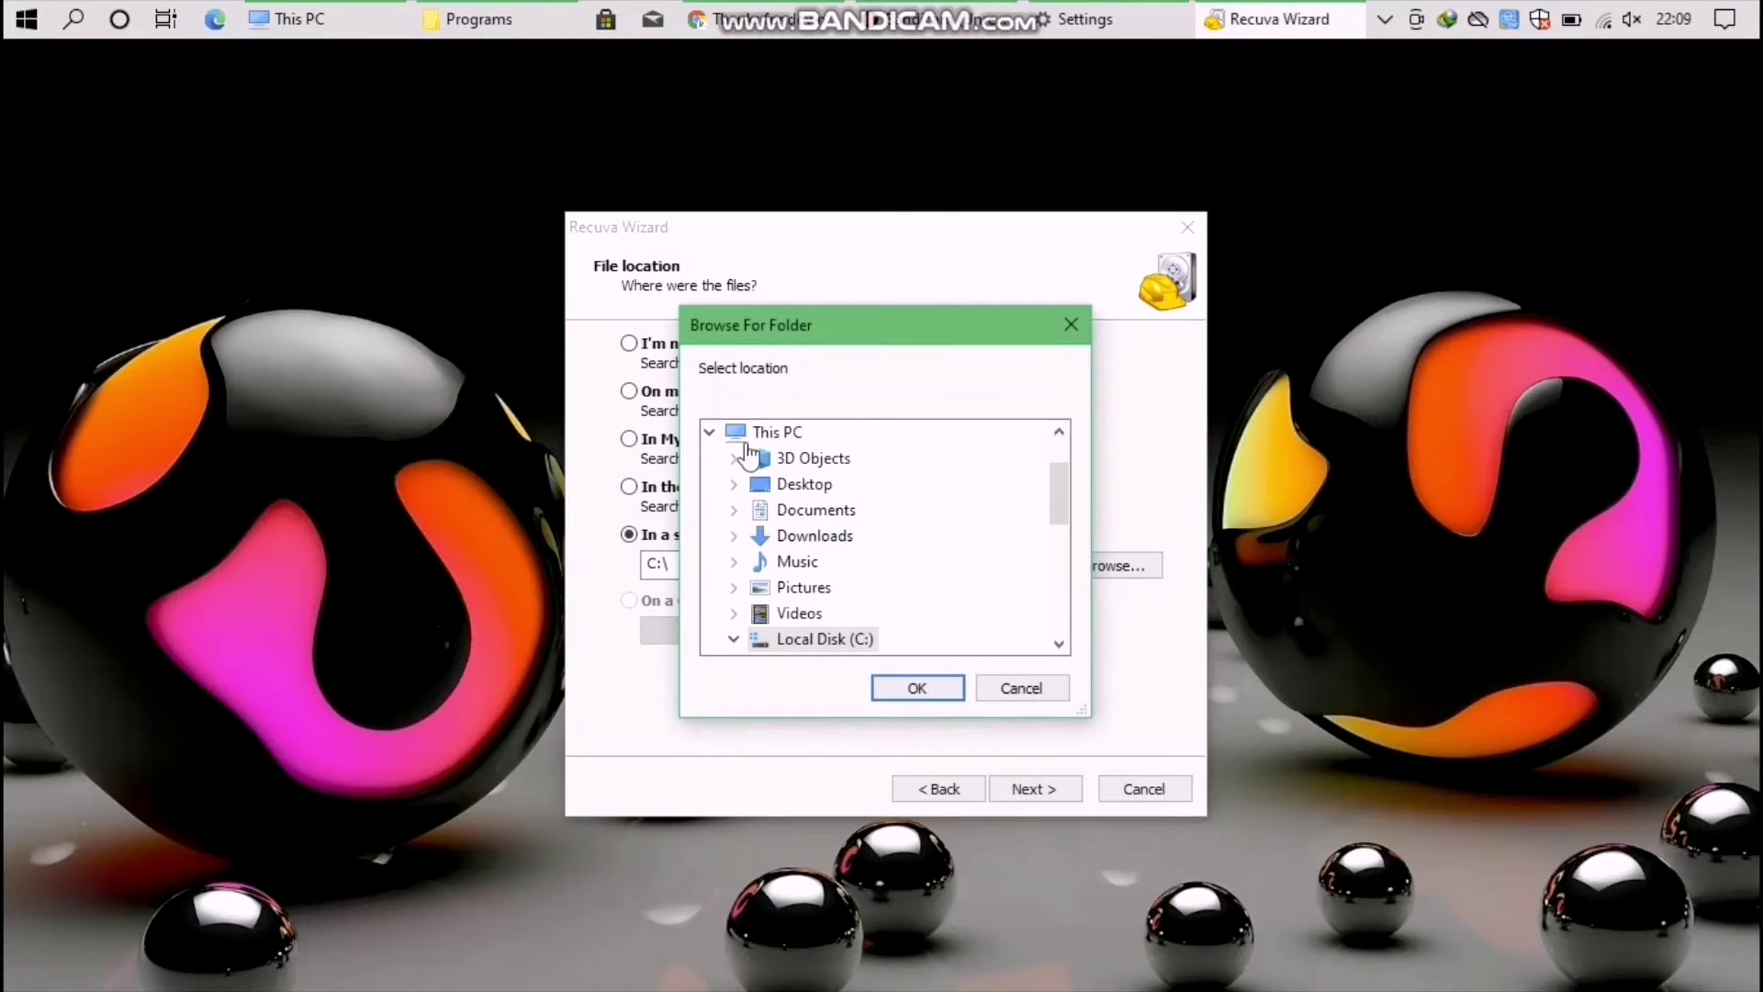
{"action": "scroll", "coordinate": [817, 555], "scroll_direction": "down", "scroll_amount": 6}
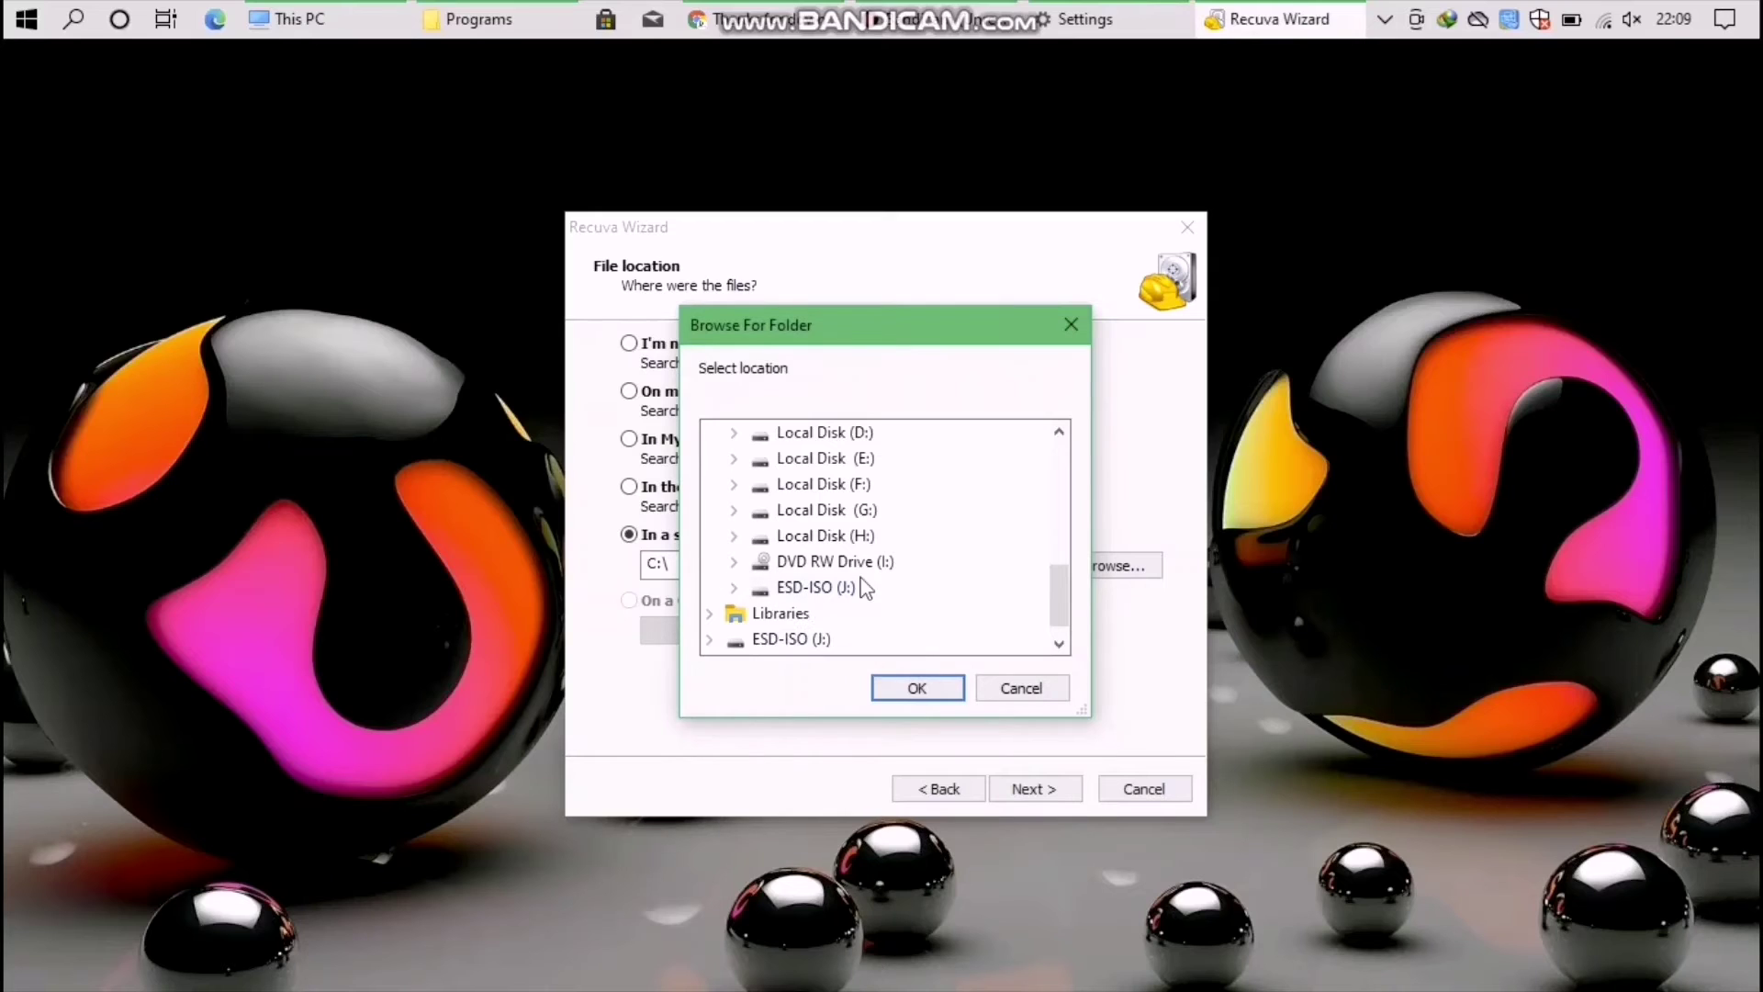
{"action": "left_click", "coordinate": [818, 595]}
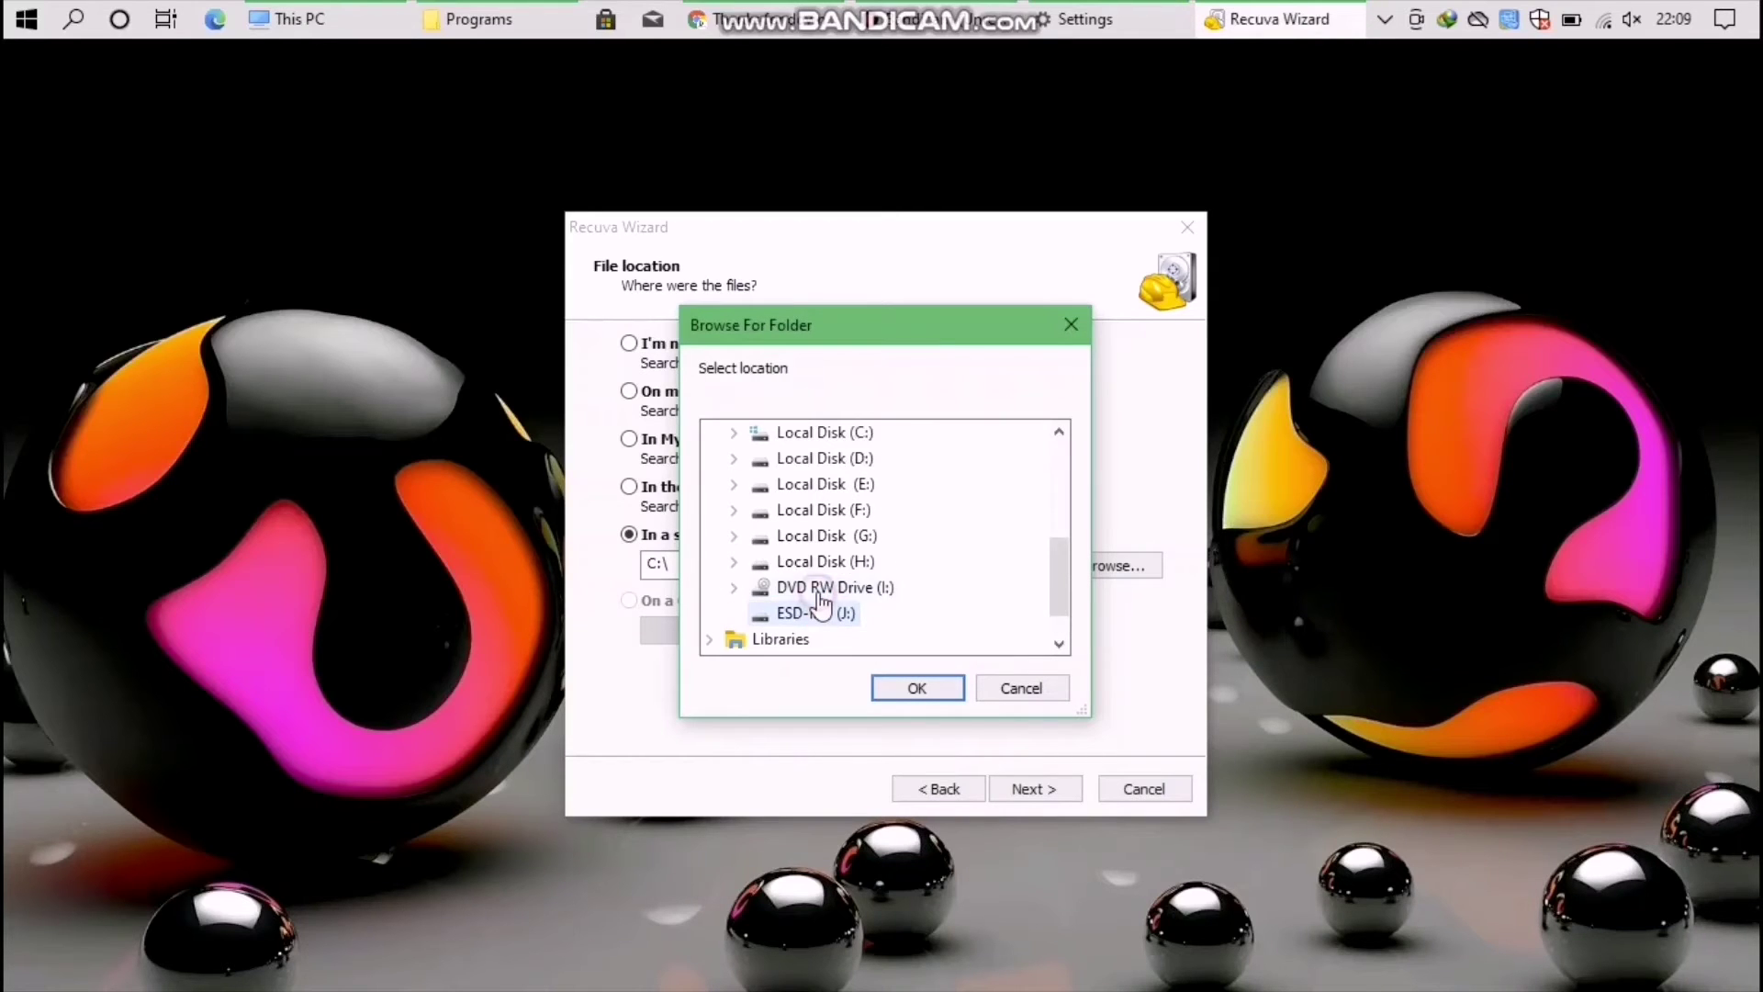
{"action": "left_click", "coordinate": [918, 689]}
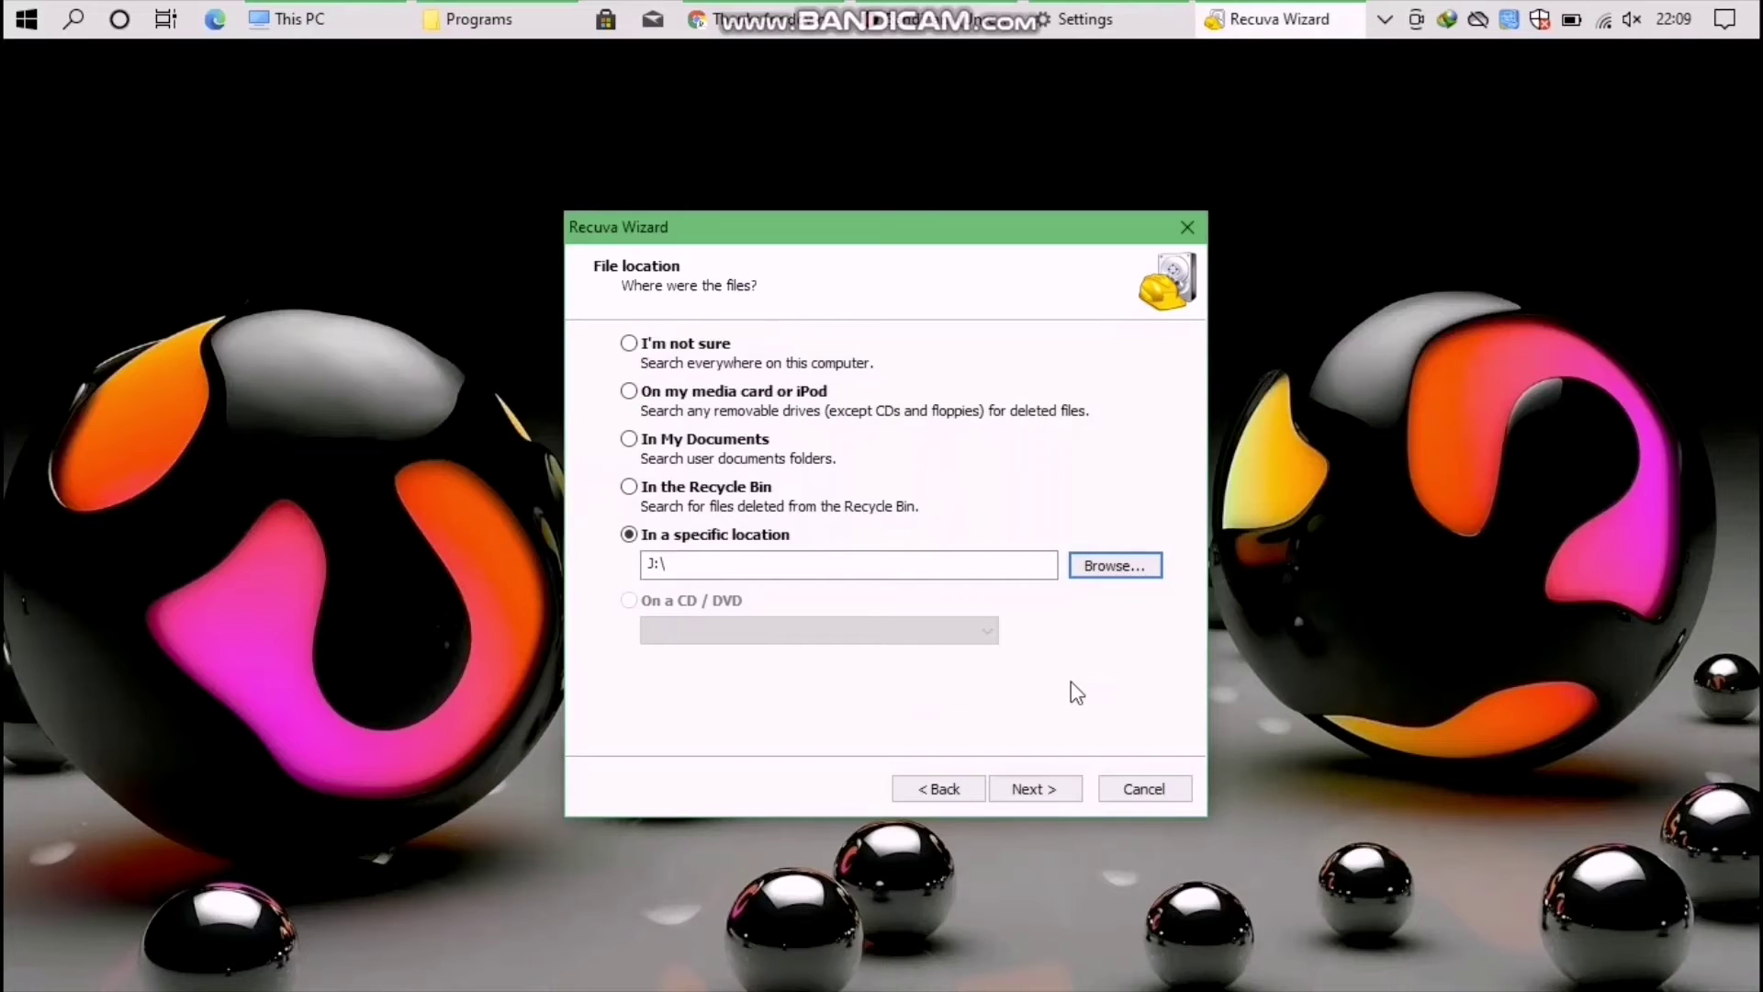
Enable Deep Scan and start the search for deleted files on J:\
{"action": "left_click", "coordinate": [1038, 791]}
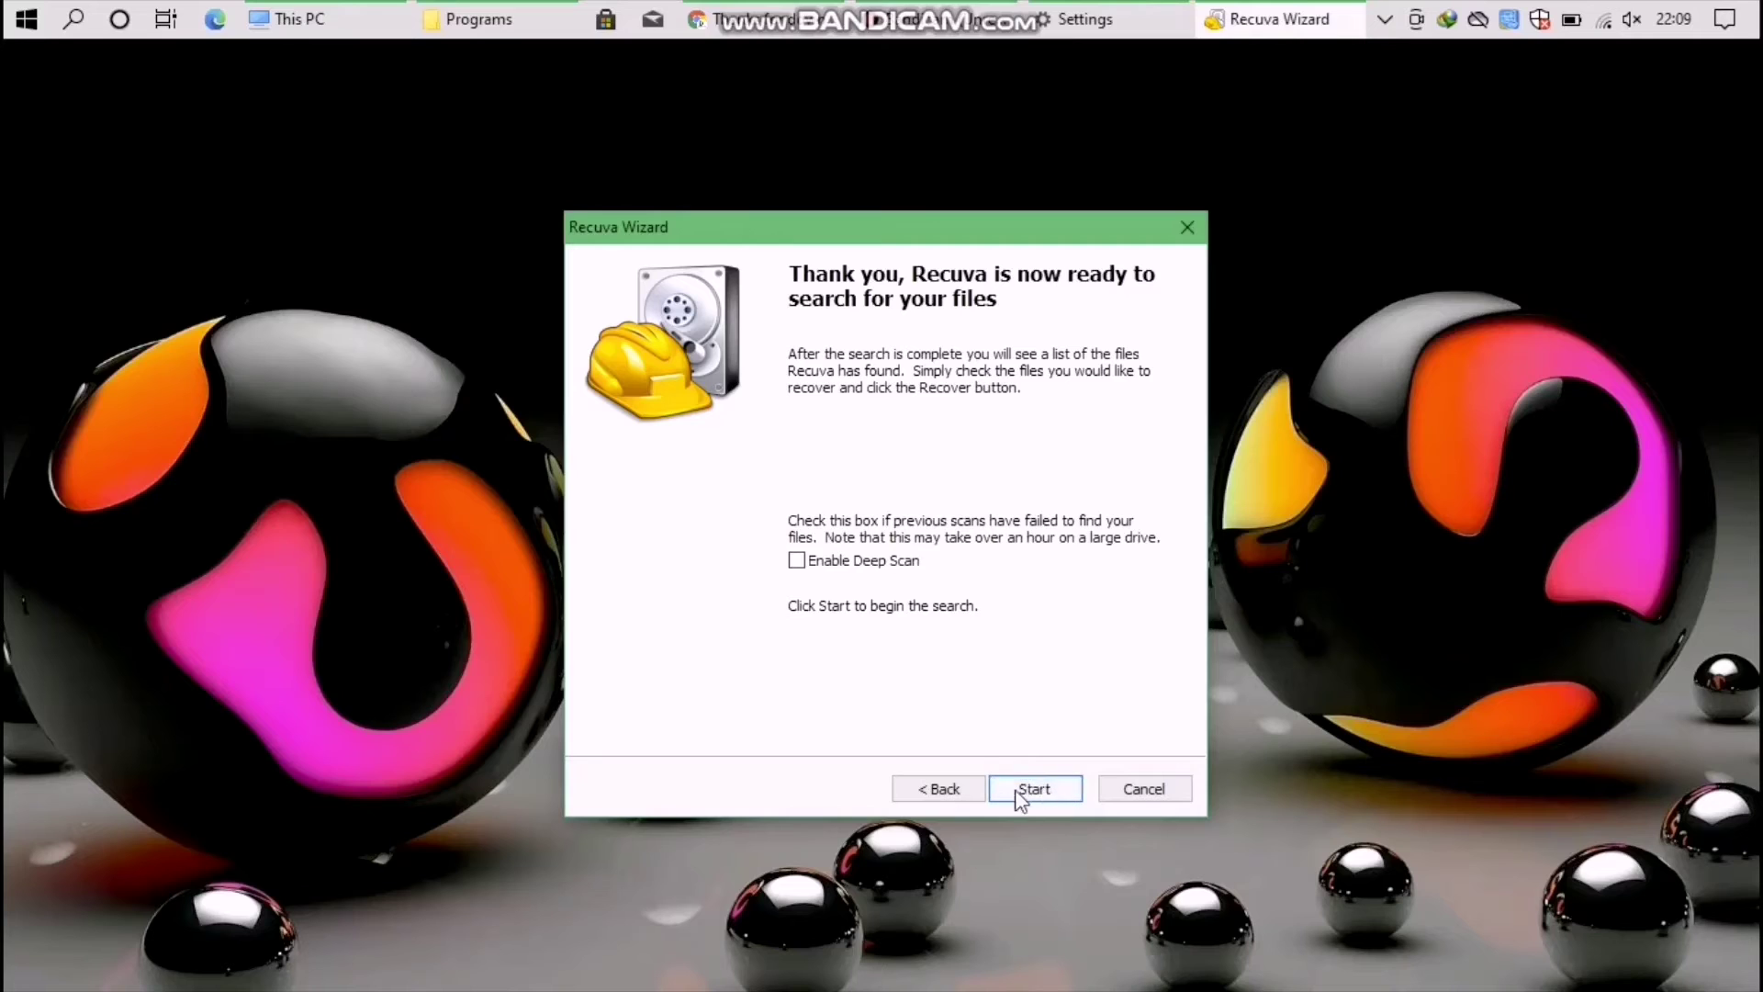
{"action": "left_click", "coordinate": [797, 560]}
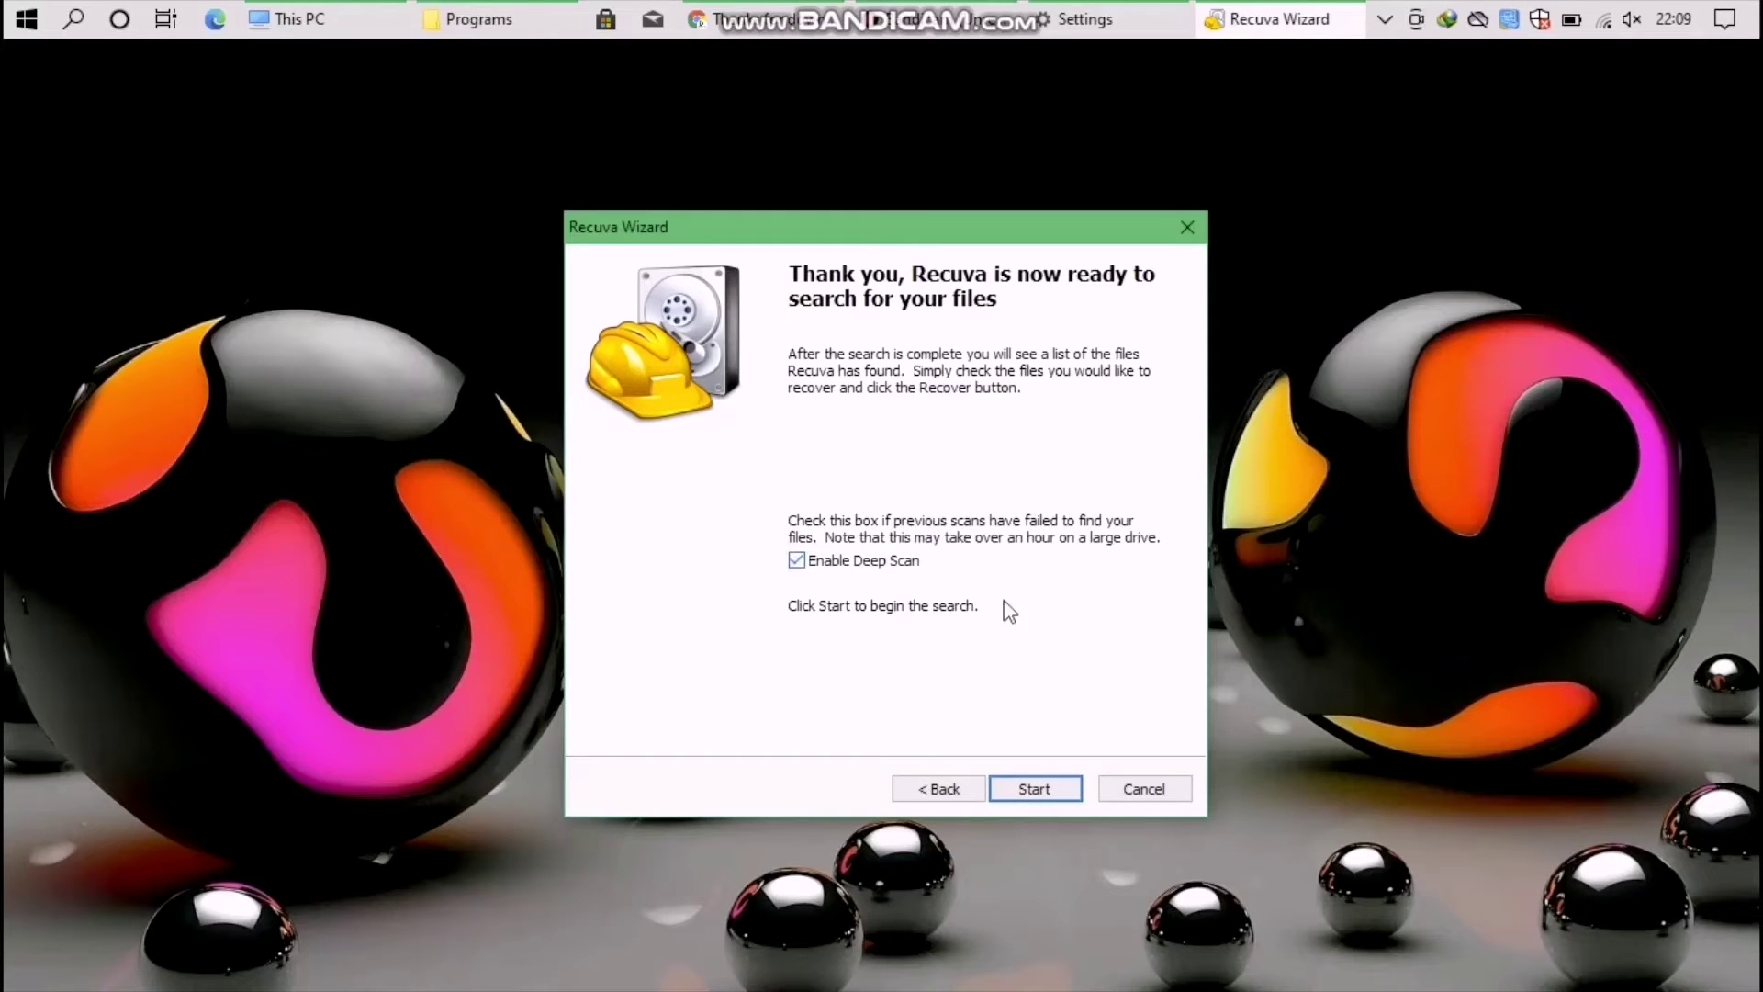
{"action": "left_click", "coordinate": [1026, 791]}
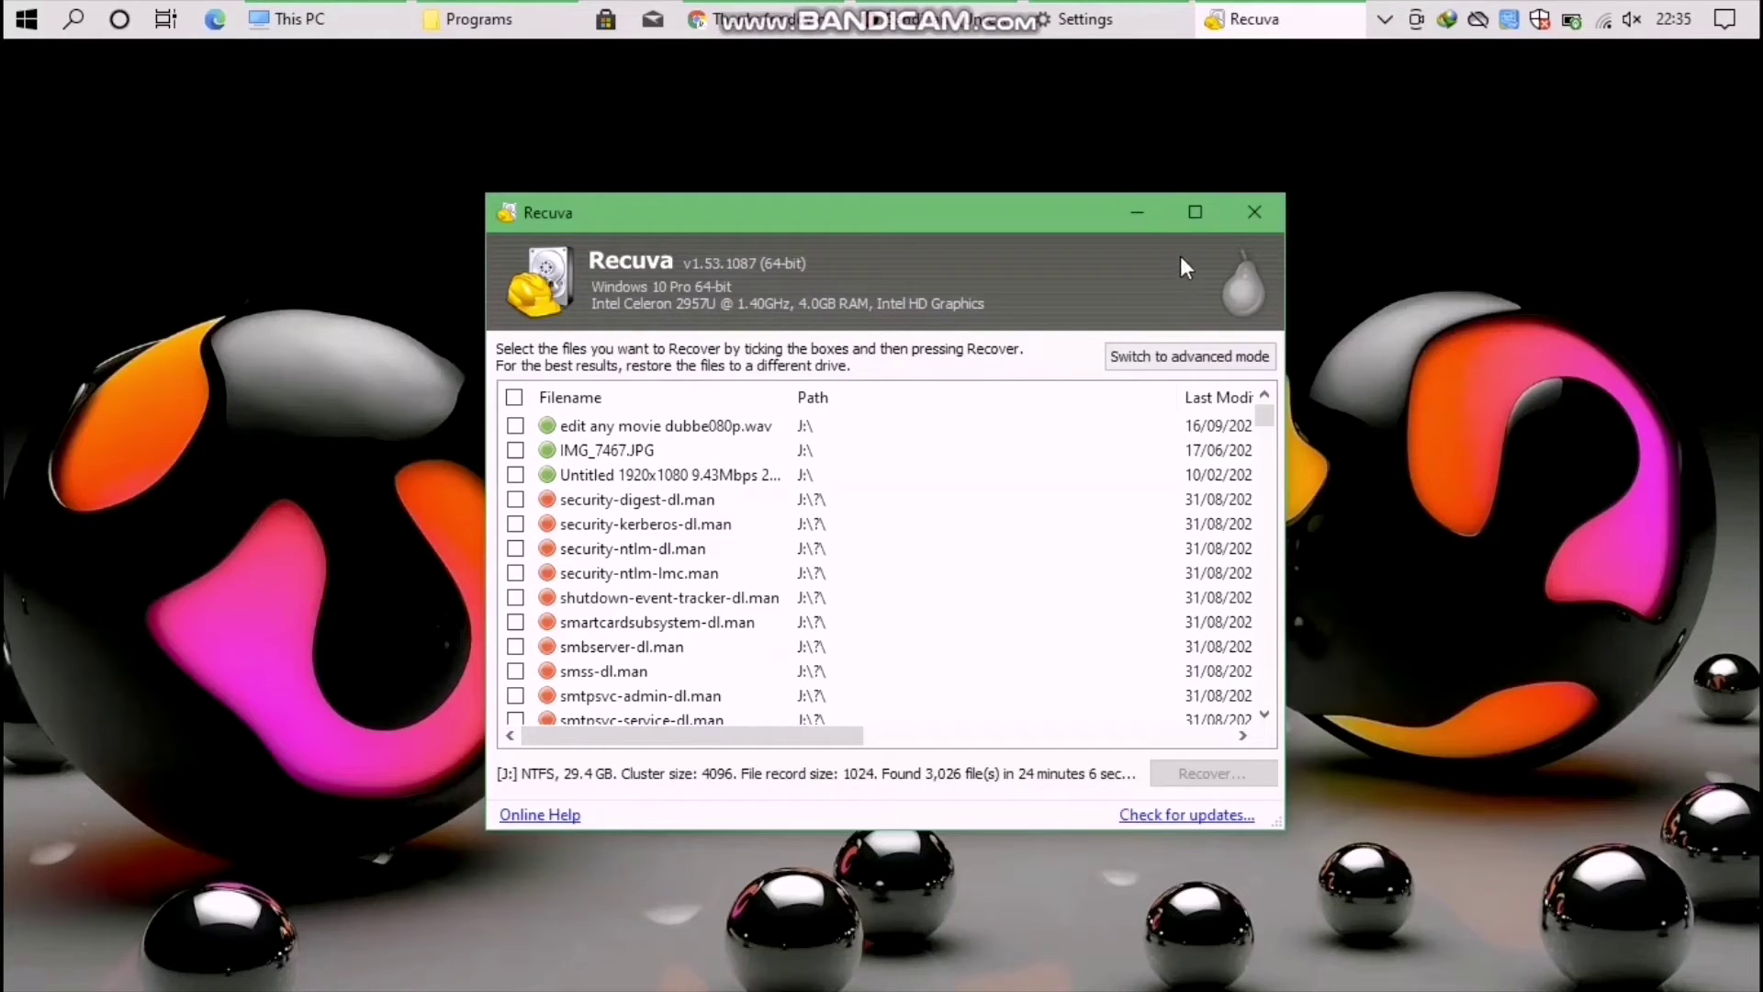
Maximise the Recuva window and look through the whole list of found files, checking their names and recovery states
{"action": "left_click", "coordinate": [1187, 211]}
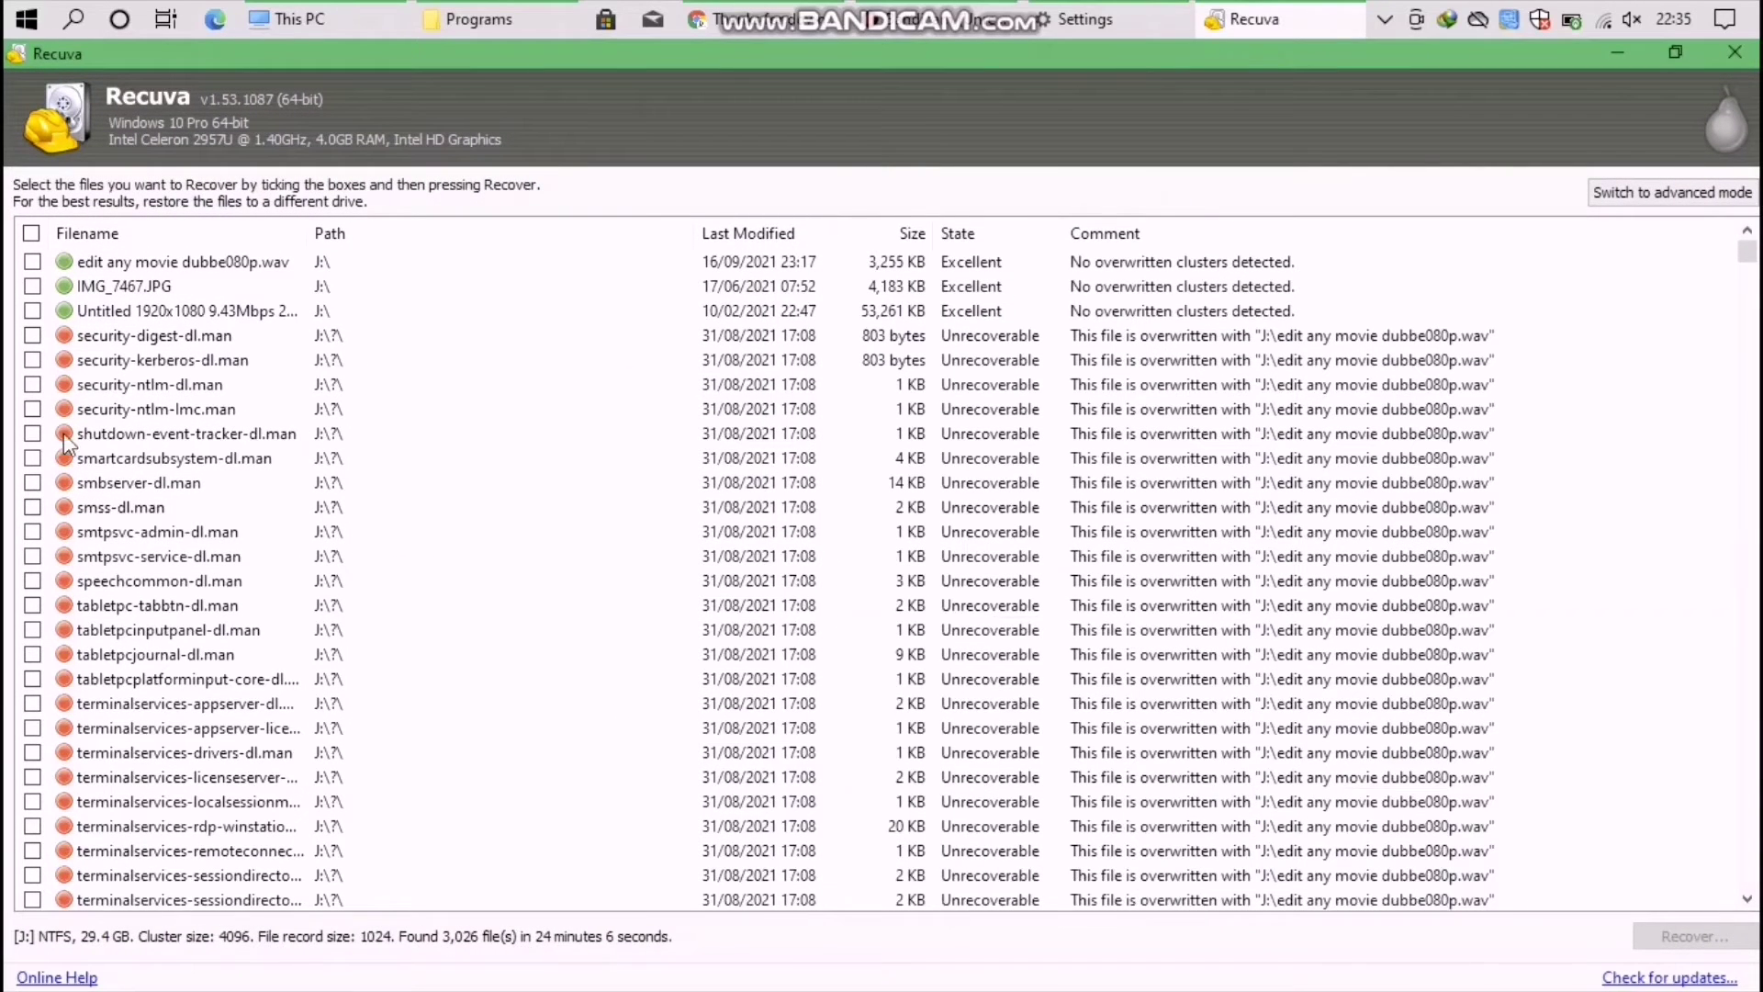
{"action": "scroll", "coordinate": [213, 531], "scroll_direction": "down", "scroll_amount": 1}
{"action": "scroll", "coordinate": [213, 531], "scroll_direction": "down", "scroll_amount": 20}
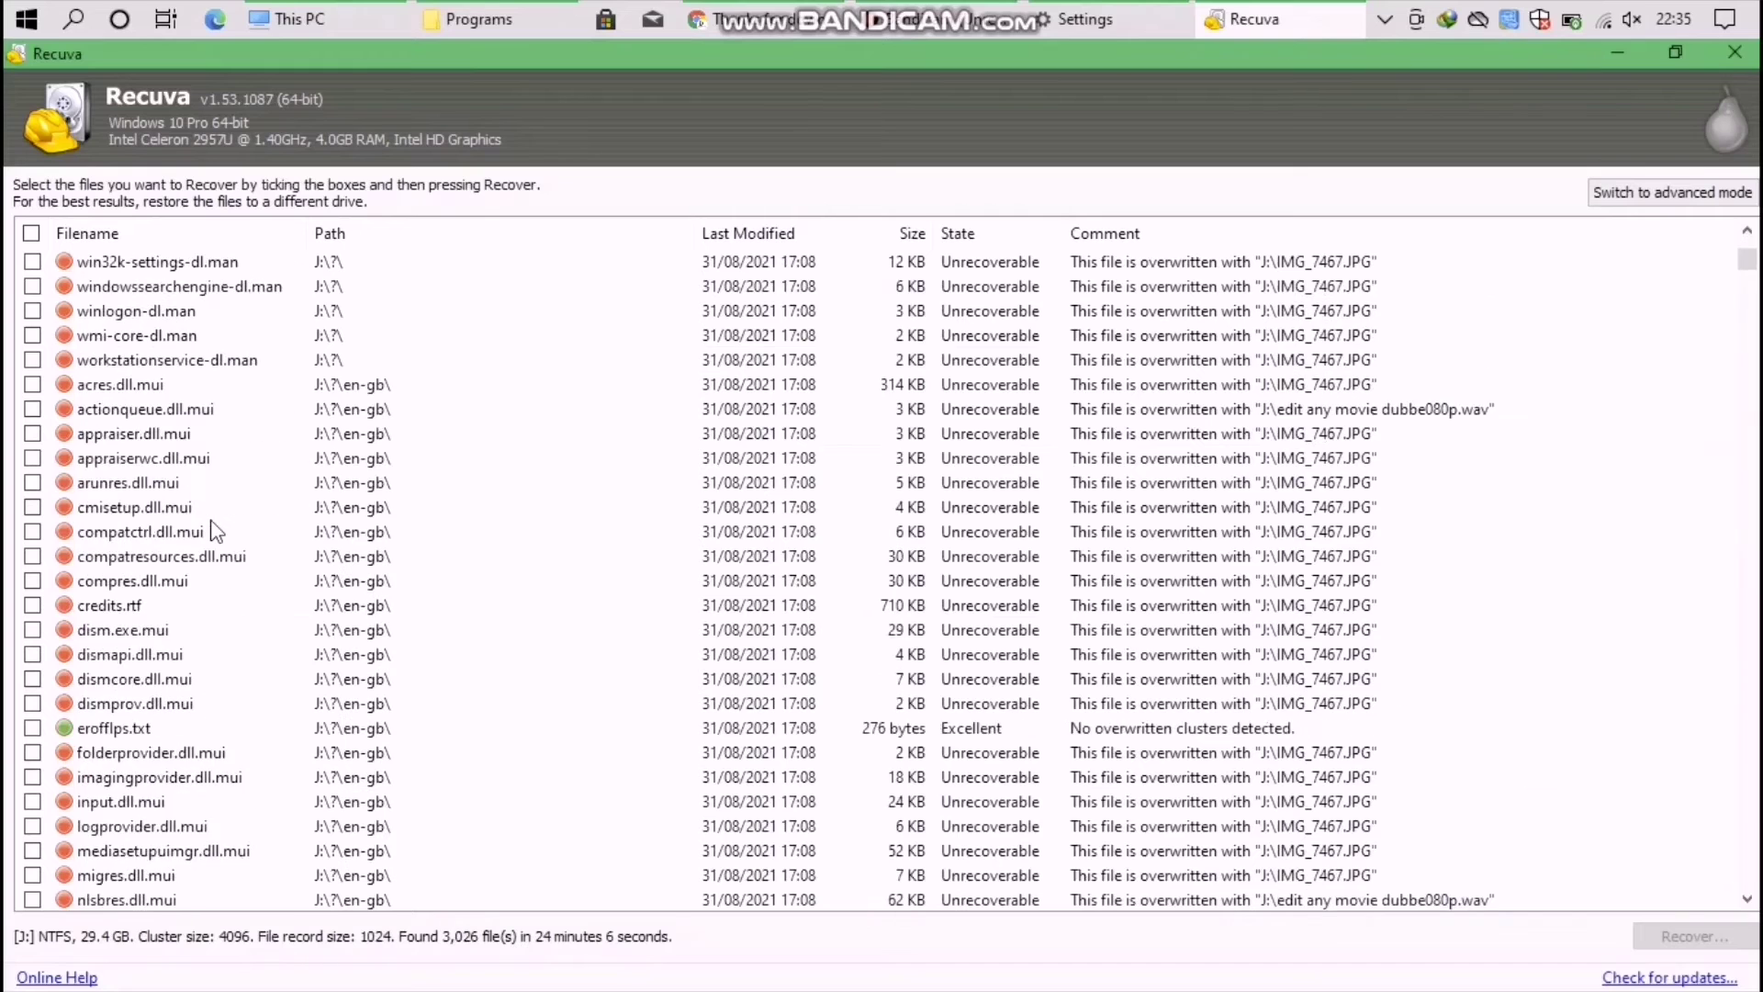
{"action": "scroll", "coordinate": [213, 531], "scroll_direction": "down", "scroll_amount": 5}
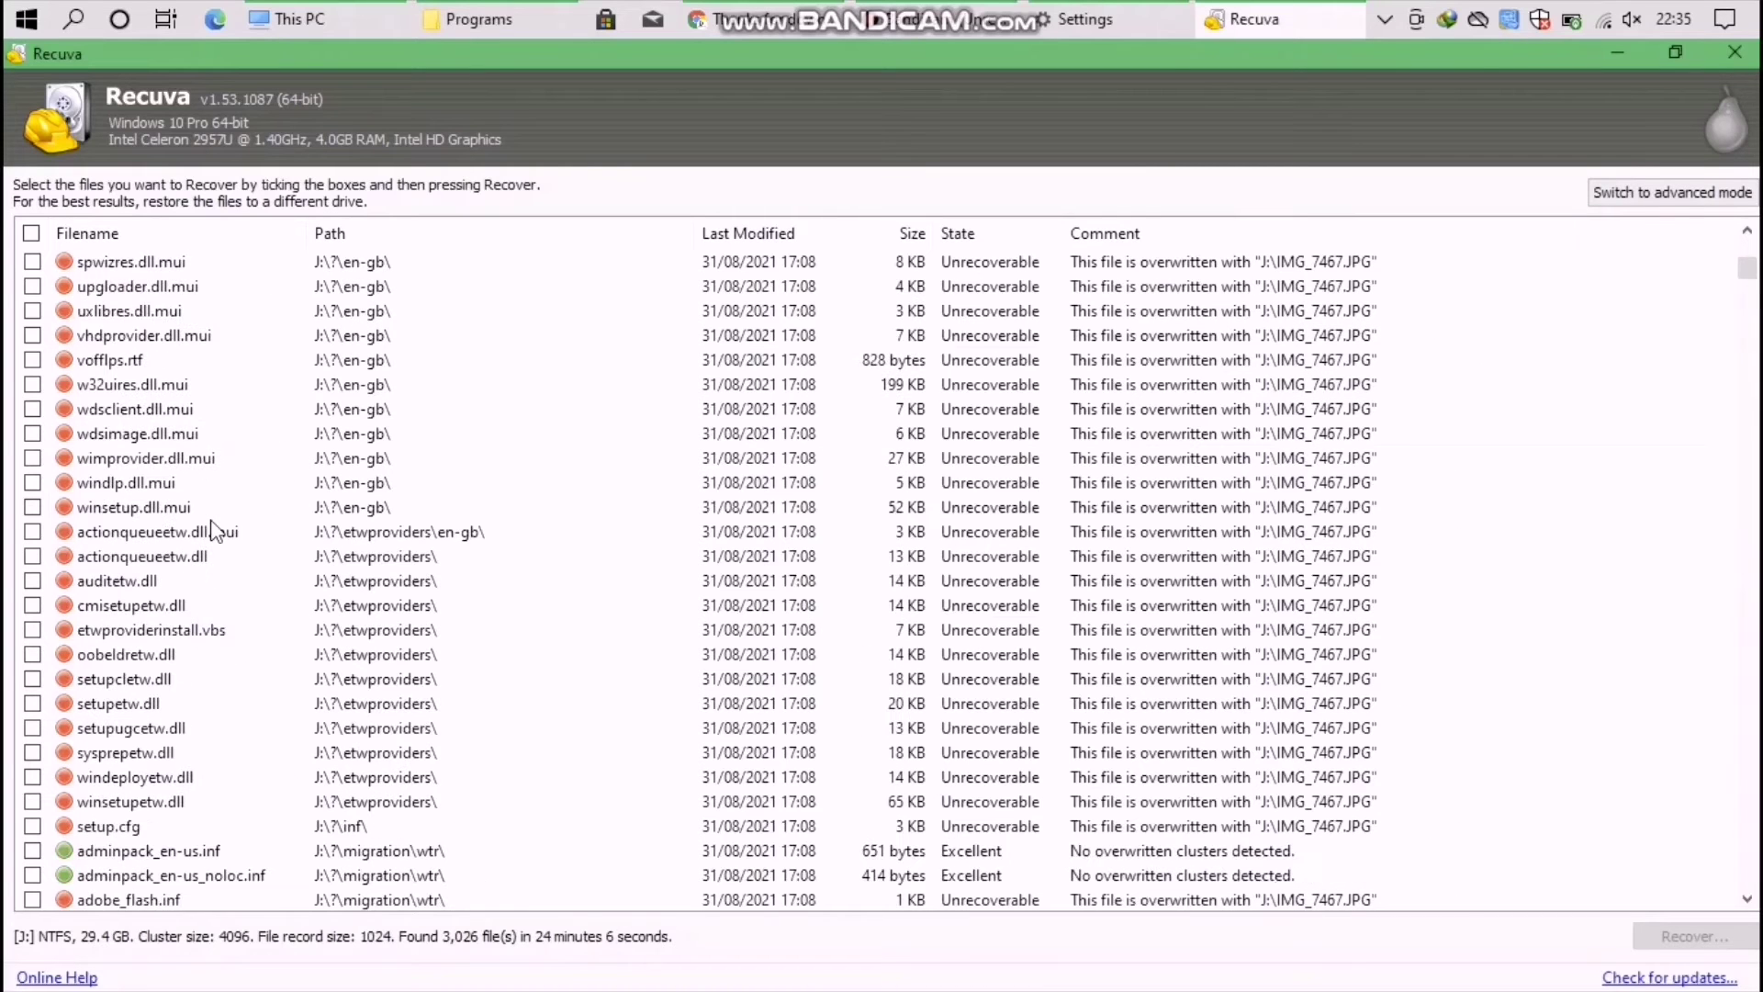
{"action": "scroll", "coordinate": [213, 531], "scroll_direction": "up", "scroll_amount": 18}
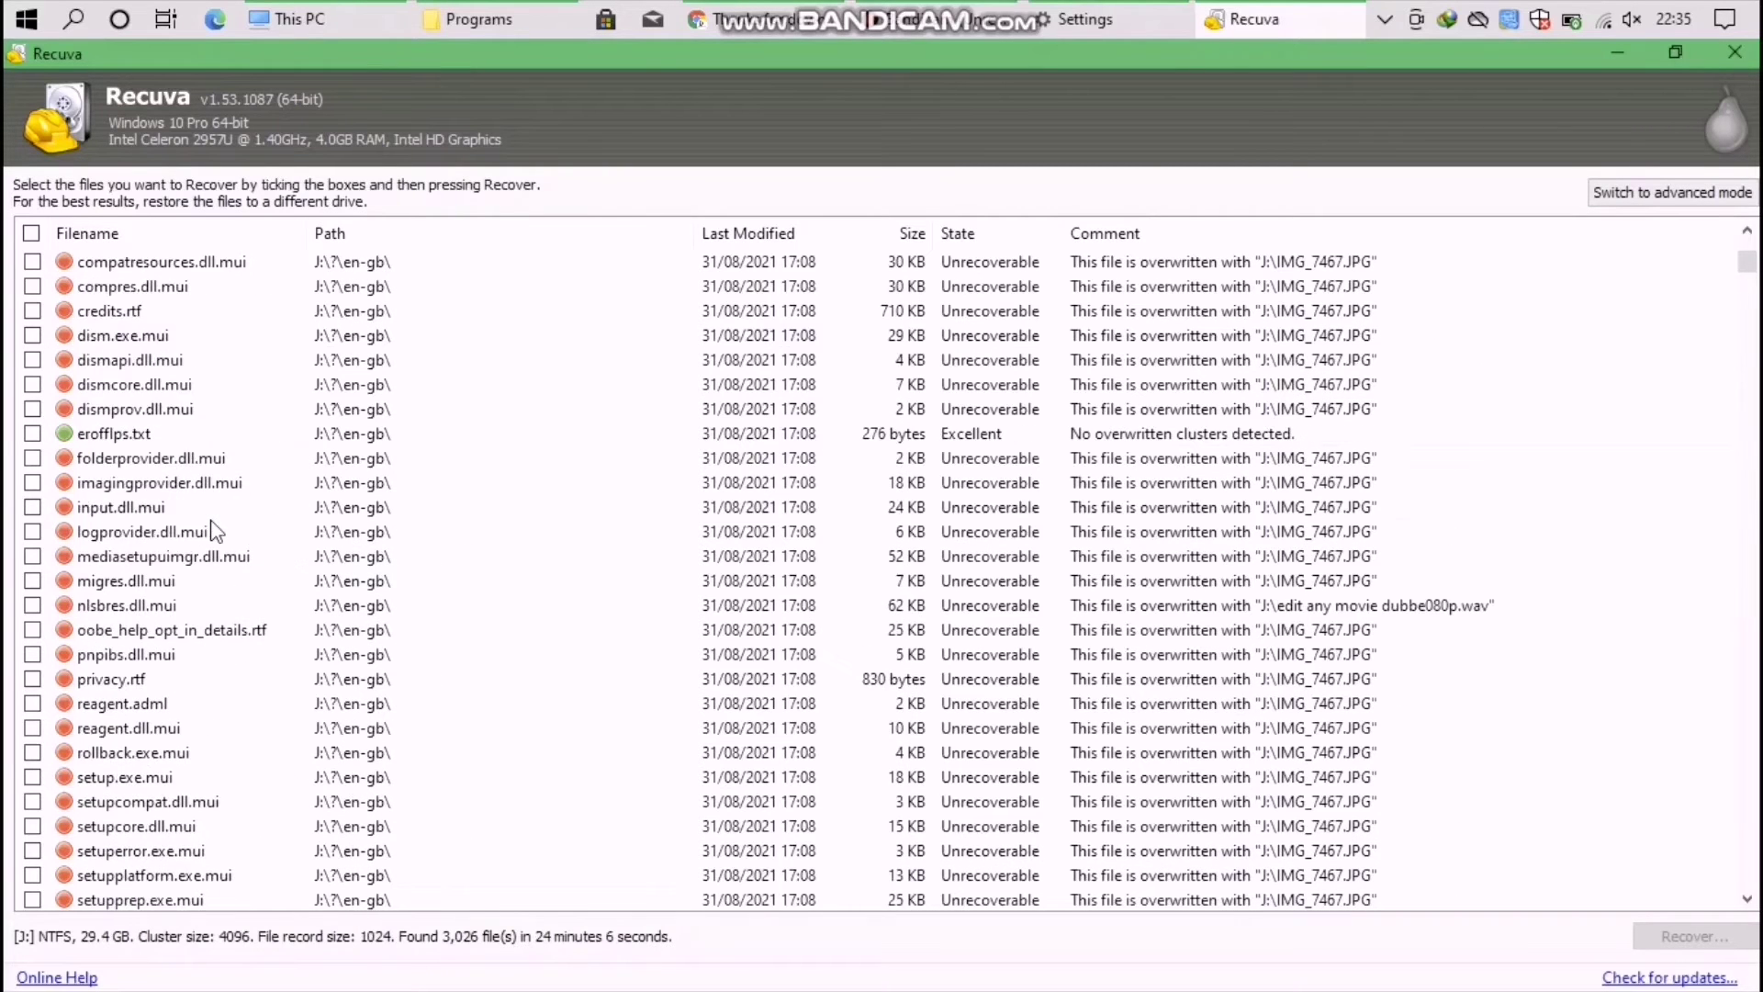
{"action": "scroll", "coordinate": [213, 530], "scroll_direction": "up", "scroll_amount": 2}
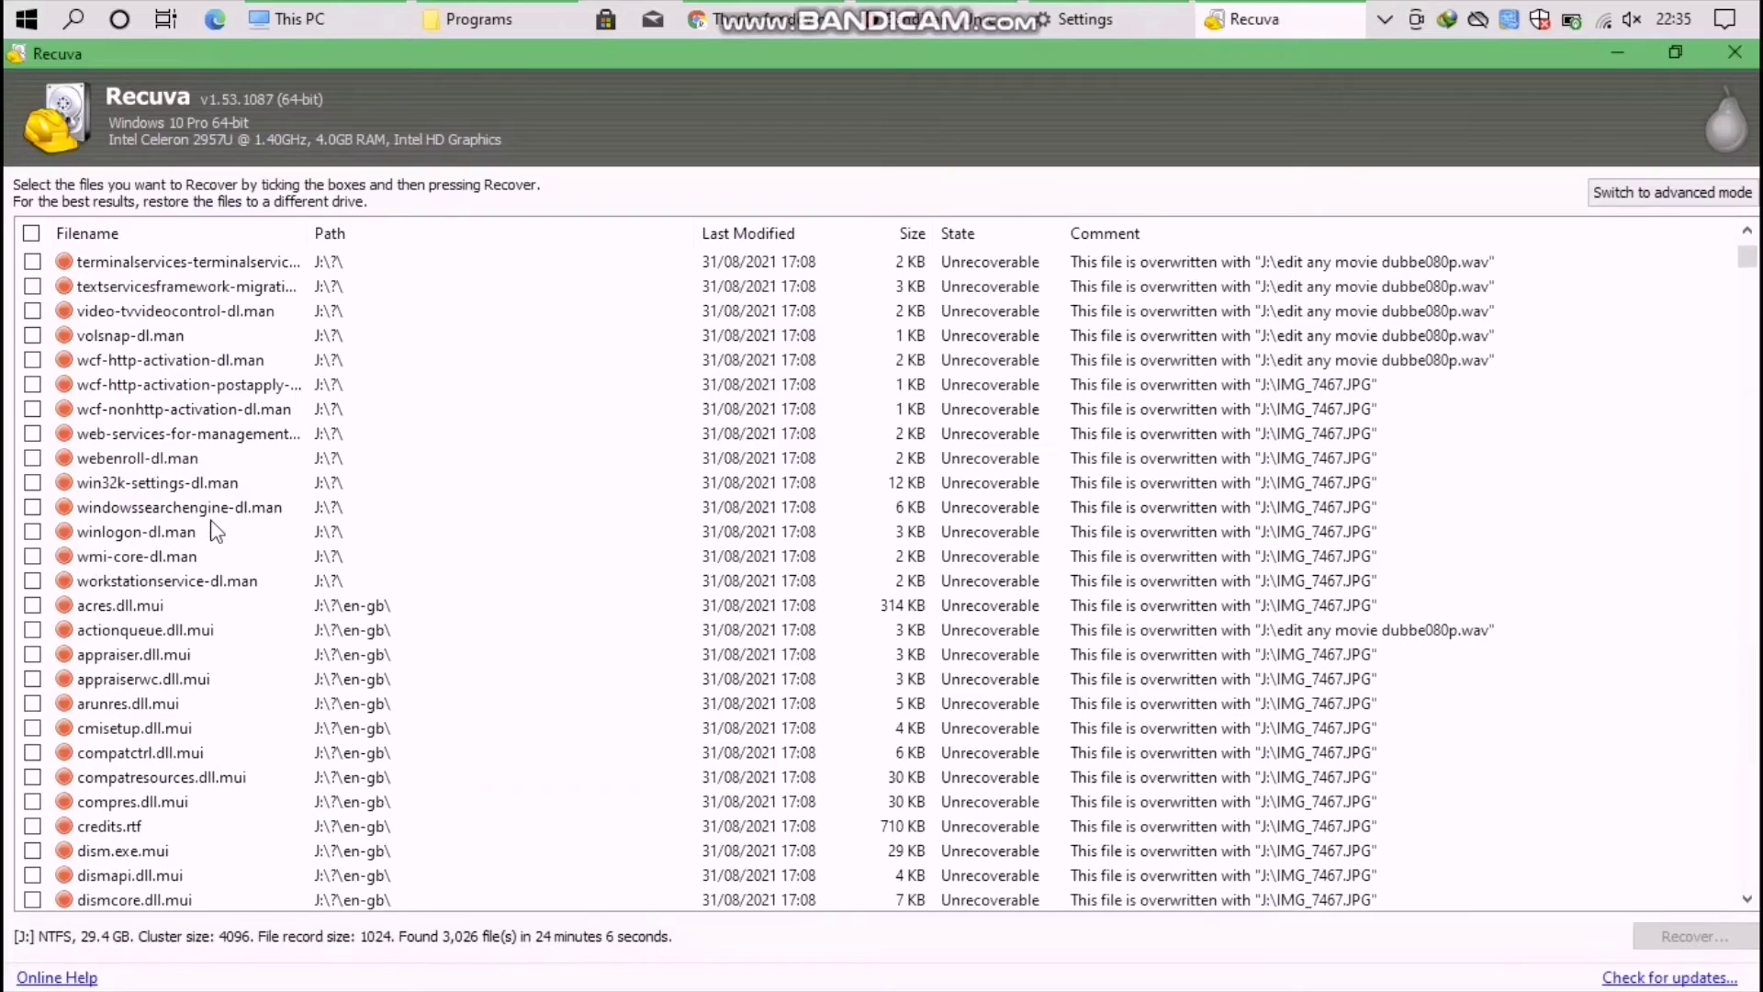
{"action": "scroll", "coordinate": [213, 531], "scroll_direction": "up", "scroll_amount": 4}
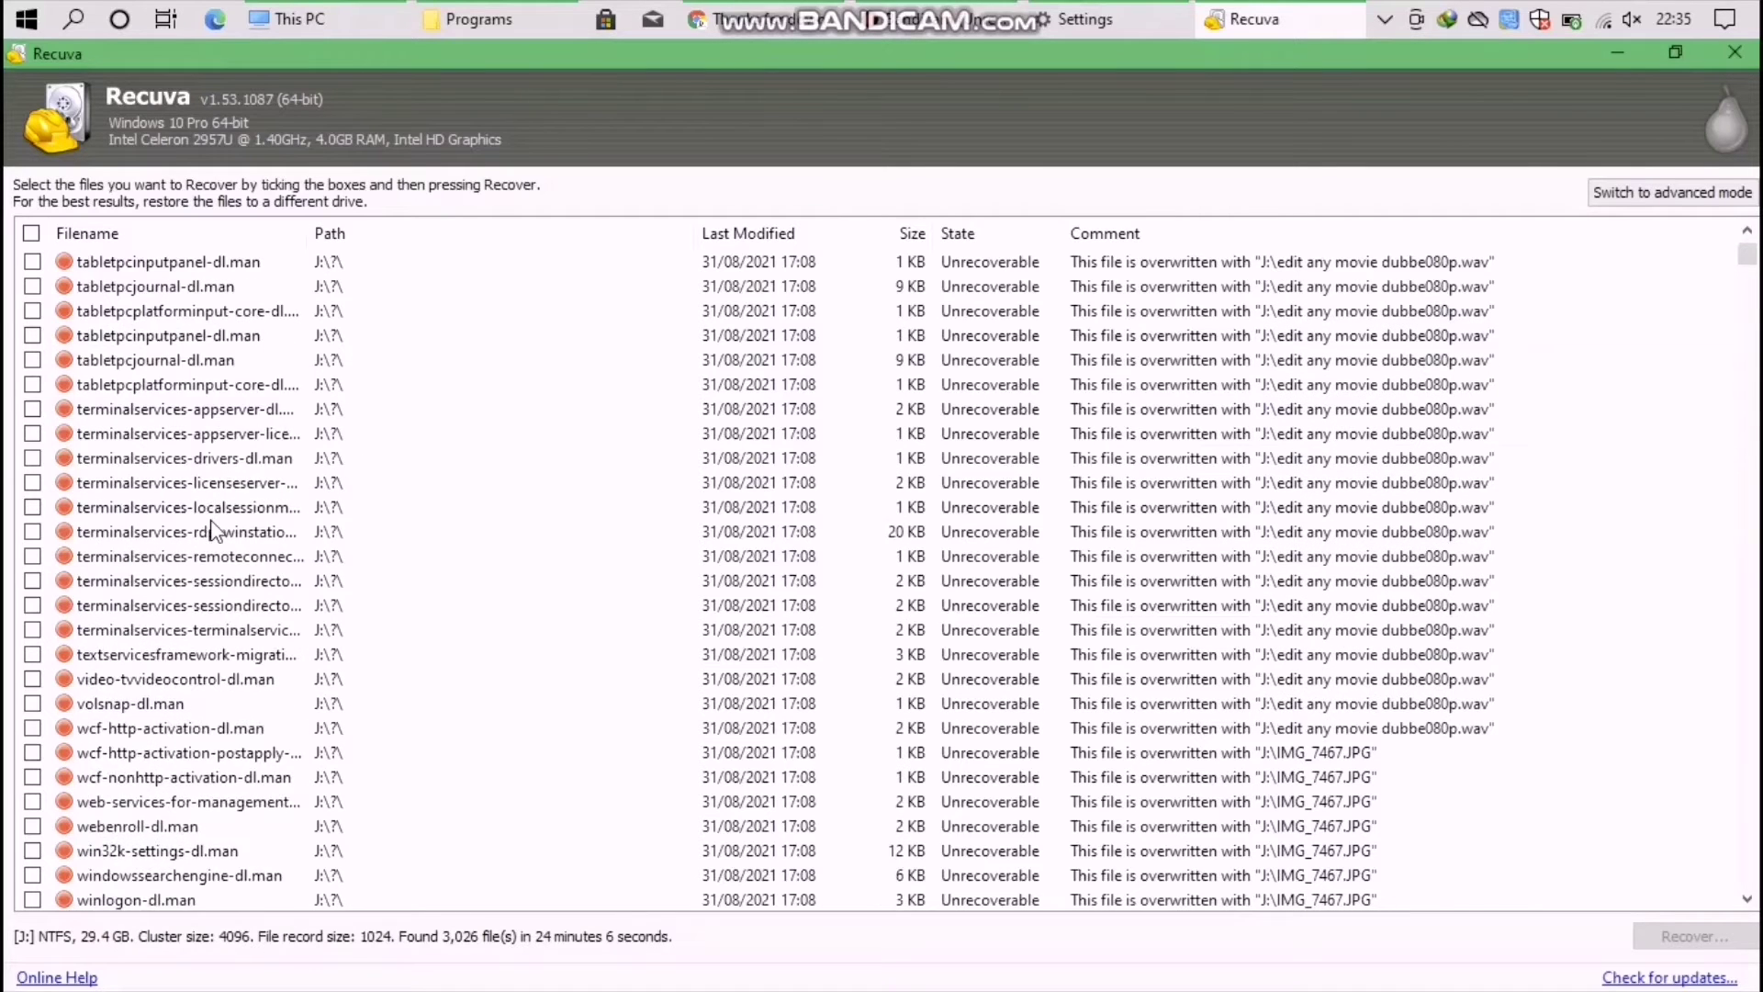
{"action": "scroll", "coordinate": [213, 531], "scroll_direction": "up", "scroll_amount": 5}
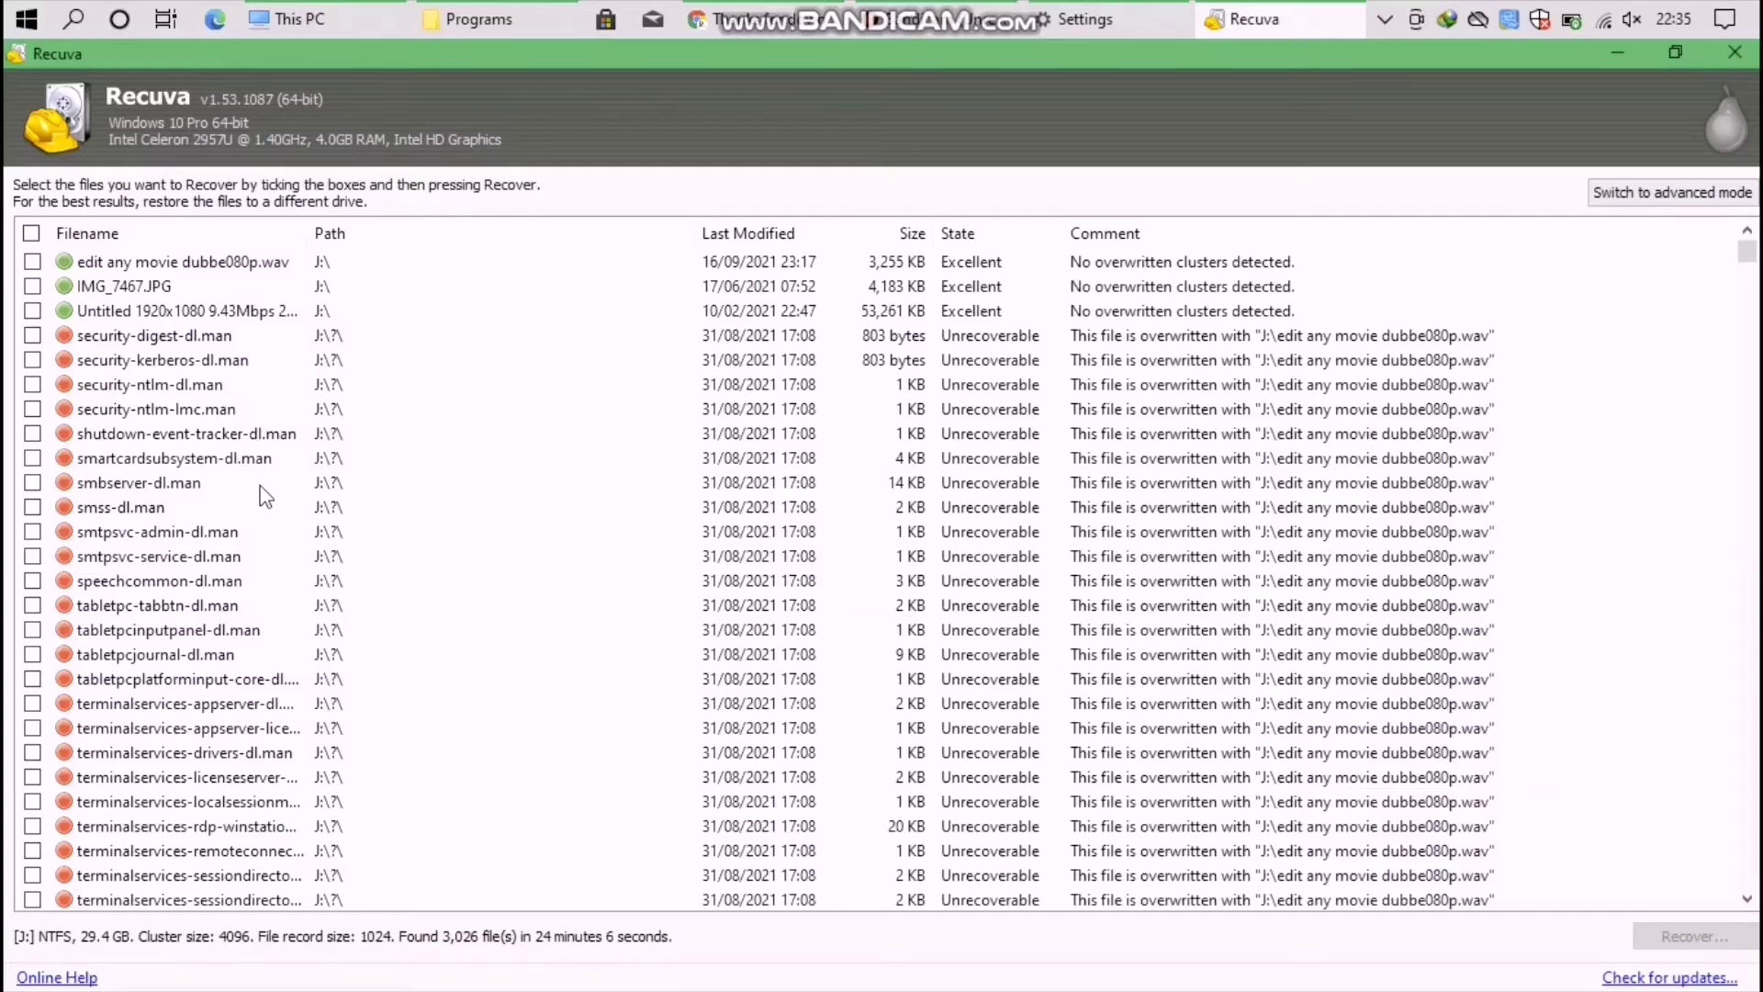
{"action": "scroll", "coordinate": [266, 496], "scroll_direction": "down", "scroll_amount": 20}
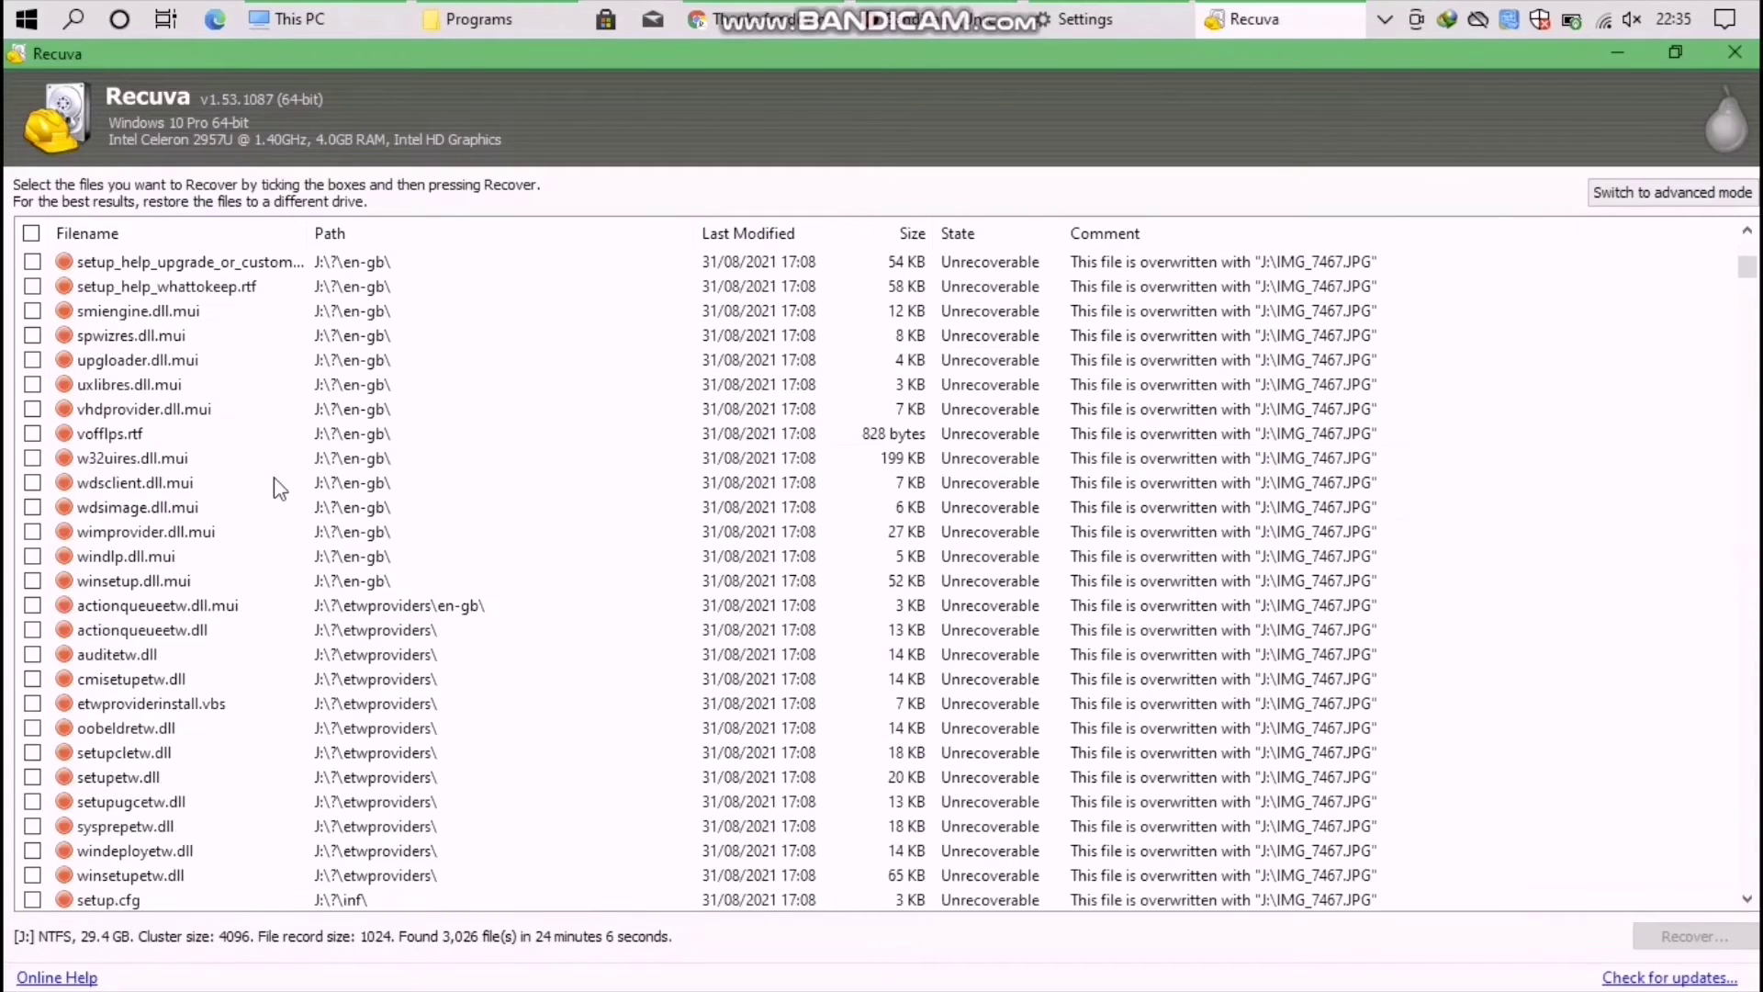
{"action": "scroll", "coordinate": [280, 488], "scroll_direction": "down", "scroll_amount": 4}
{"action": "left_click_drag", "start_coordinate": [1744, 275], "coordinate": [1614, 936]}
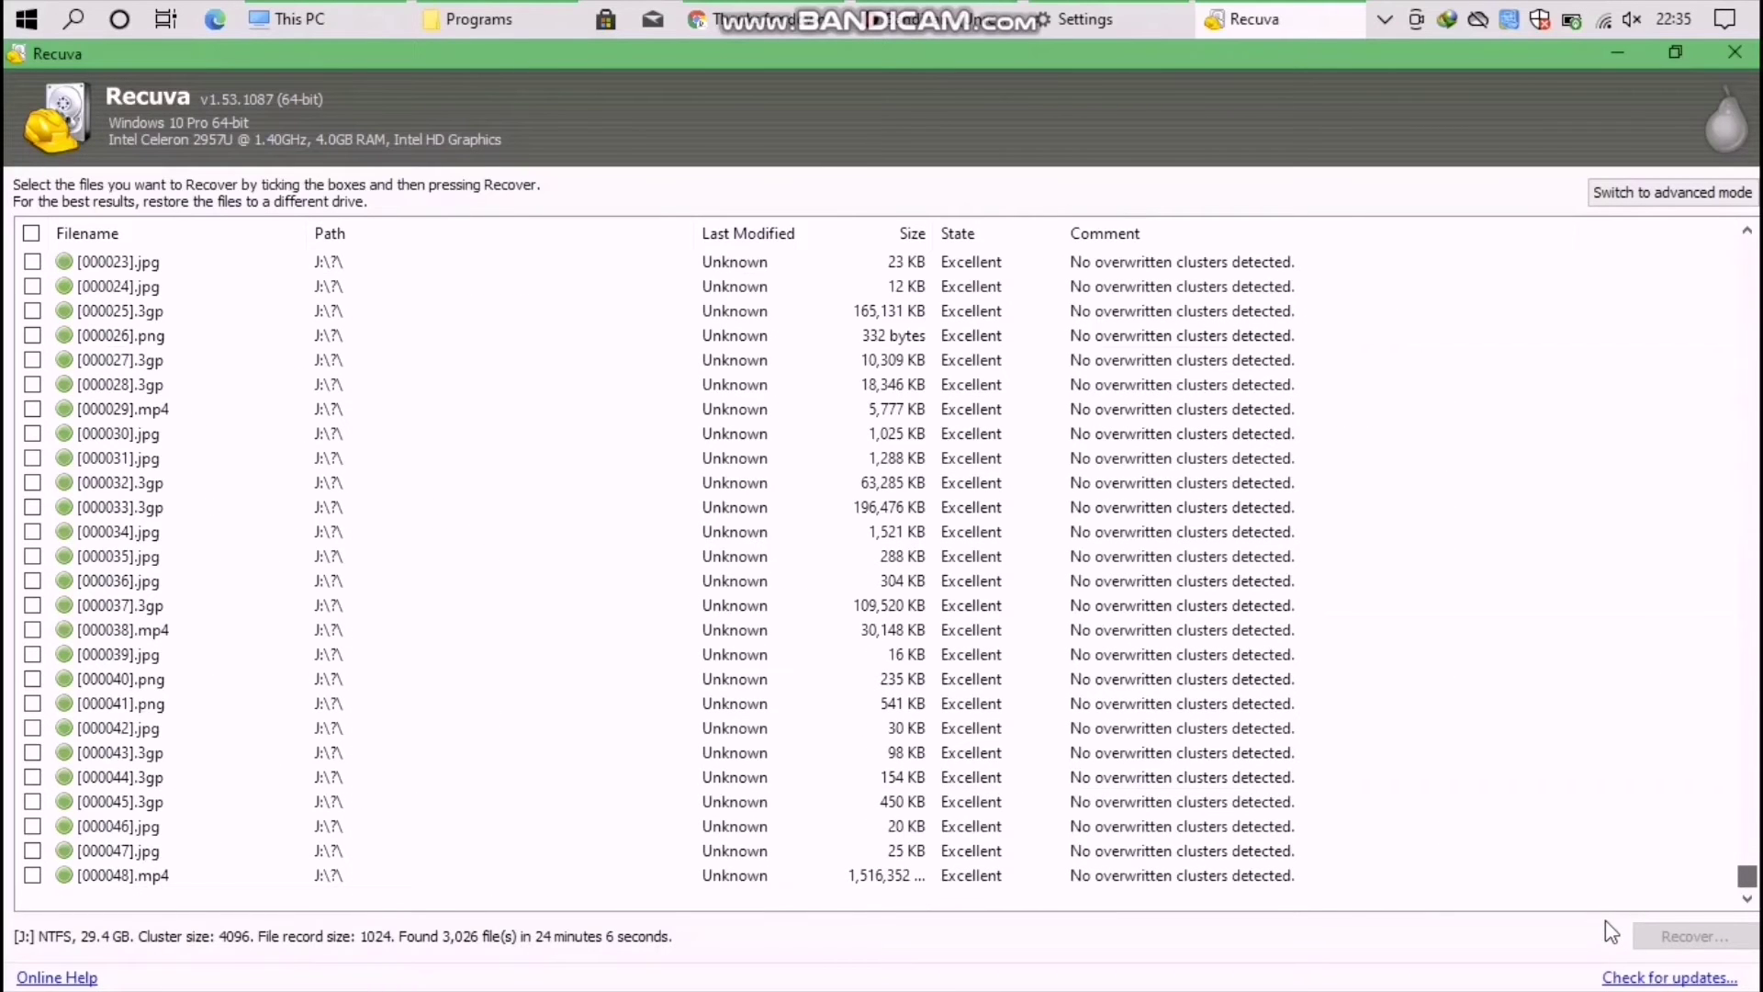
{"action": "left_click_drag", "start_coordinate": [1605, 921], "coordinate": [1683, 316]}
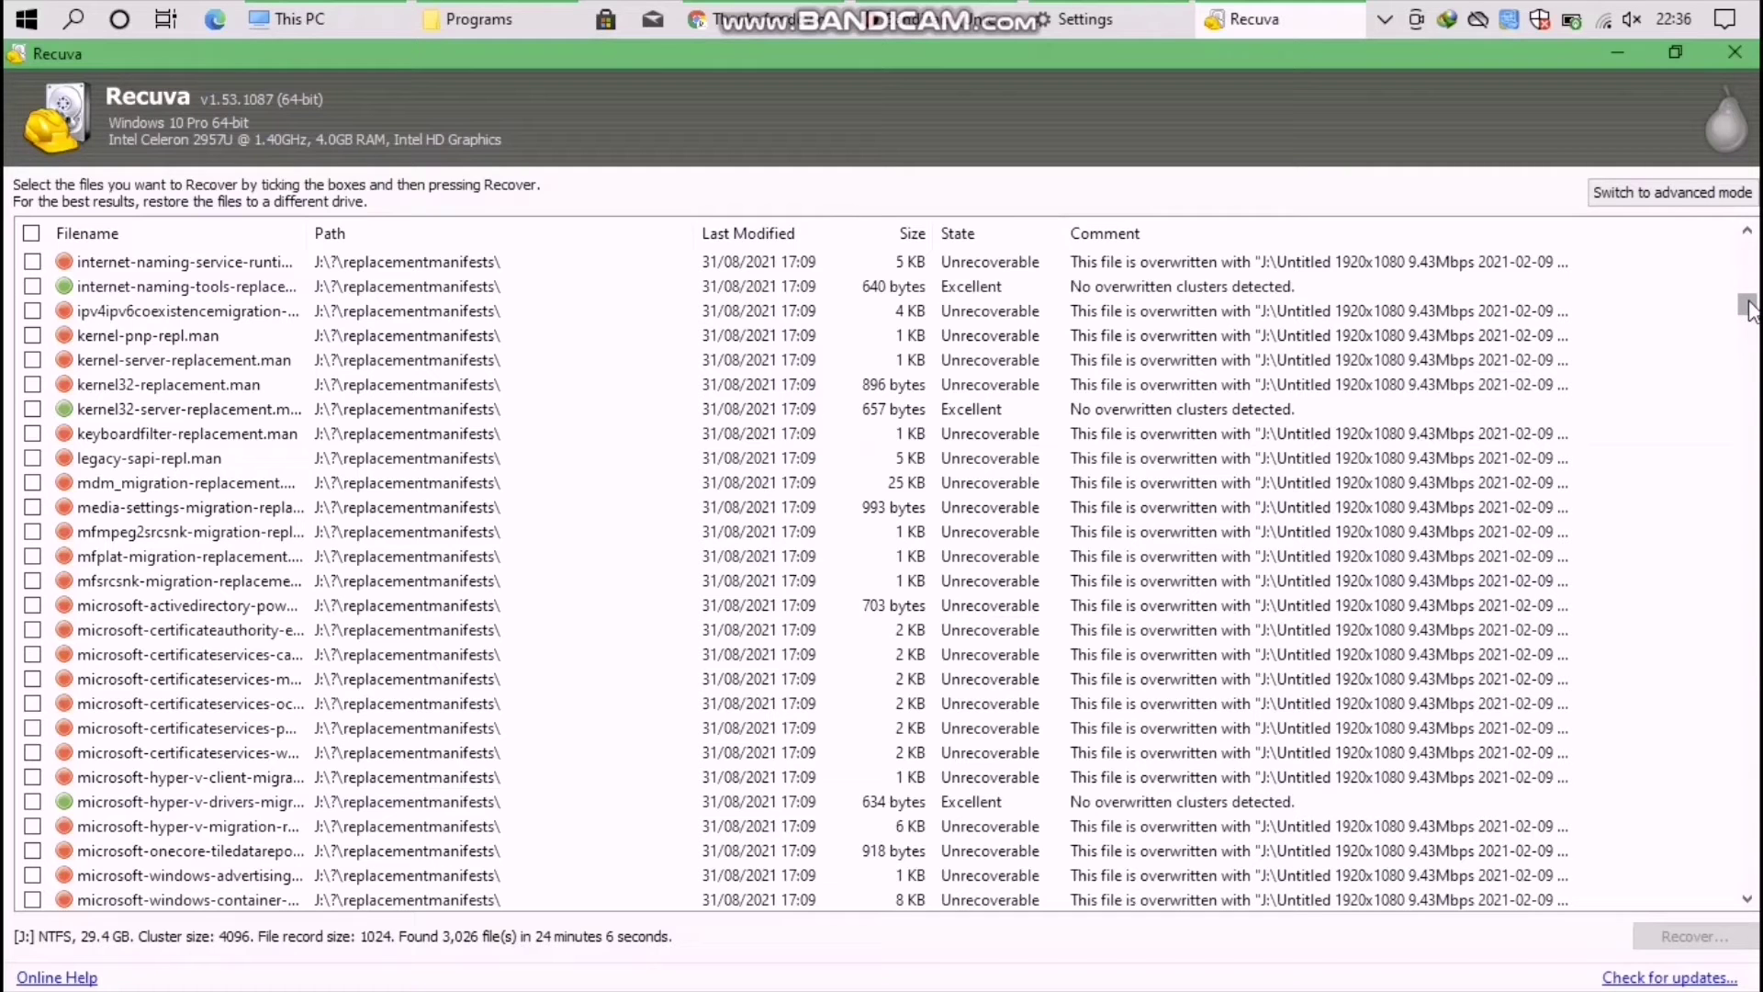
{"action": "left_click_drag", "start_coordinate": [1748, 308], "coordinate": [1742, 242]}
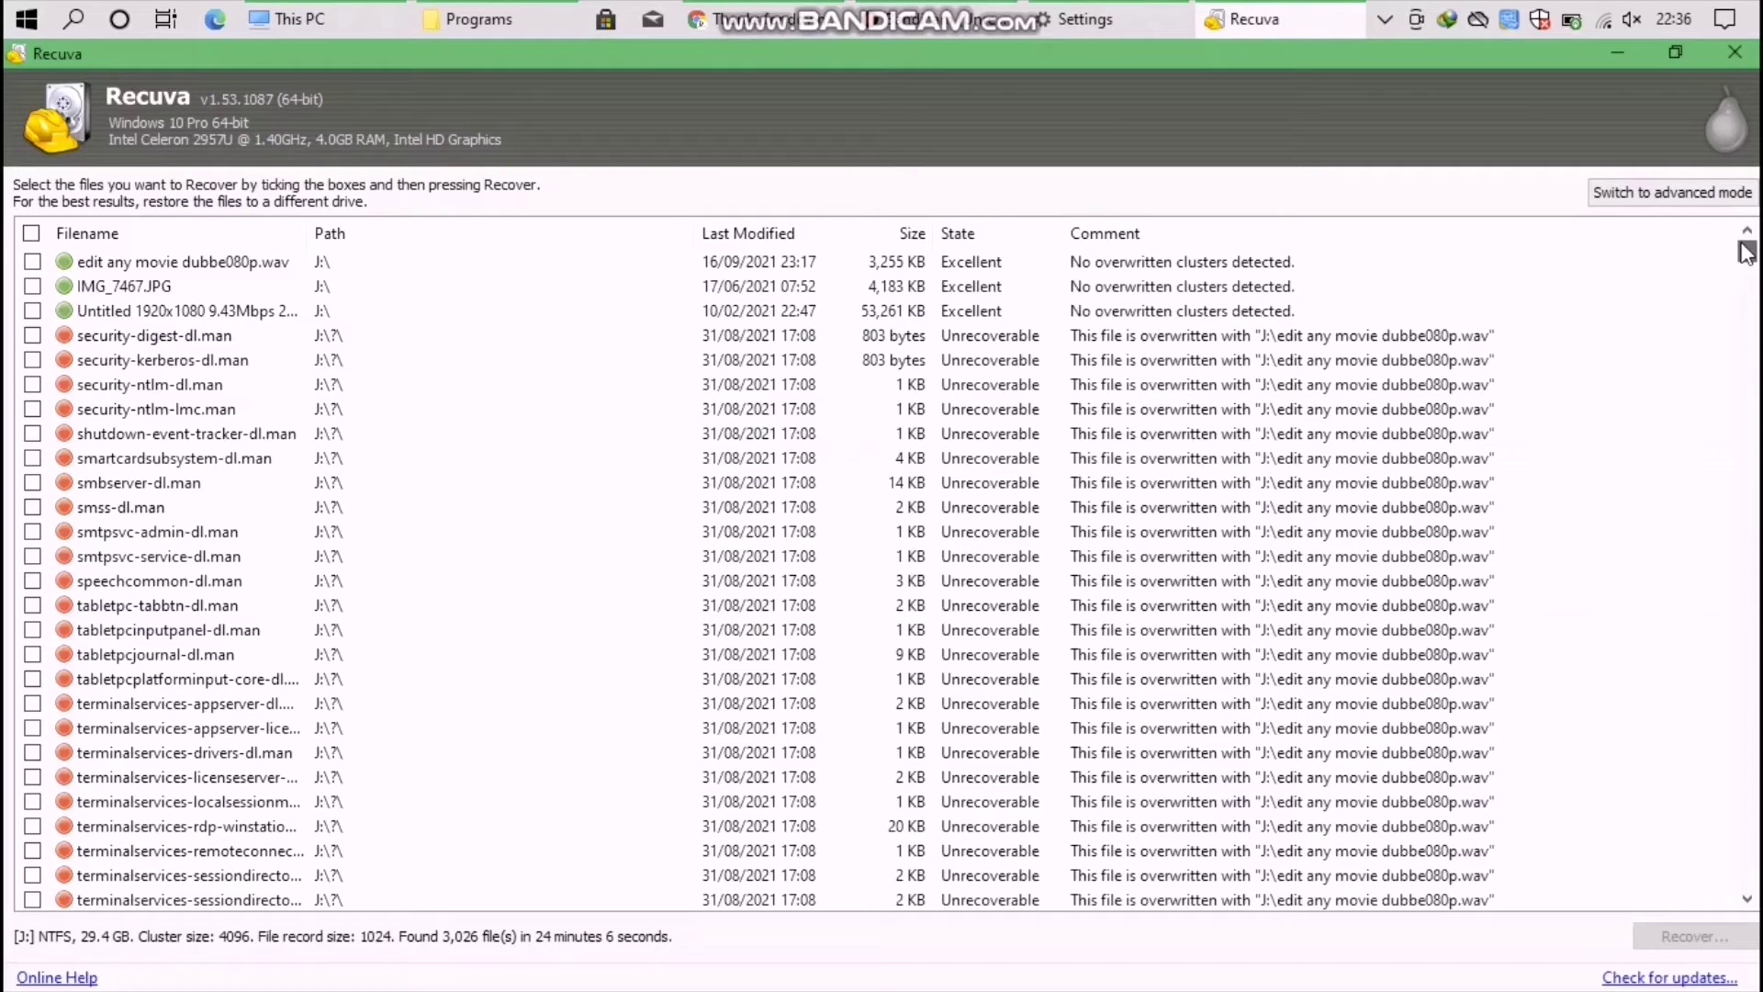
{"action": "left_click_drag", "start_coordinate": [1746, 253], "coordinate": [1745, 259]}
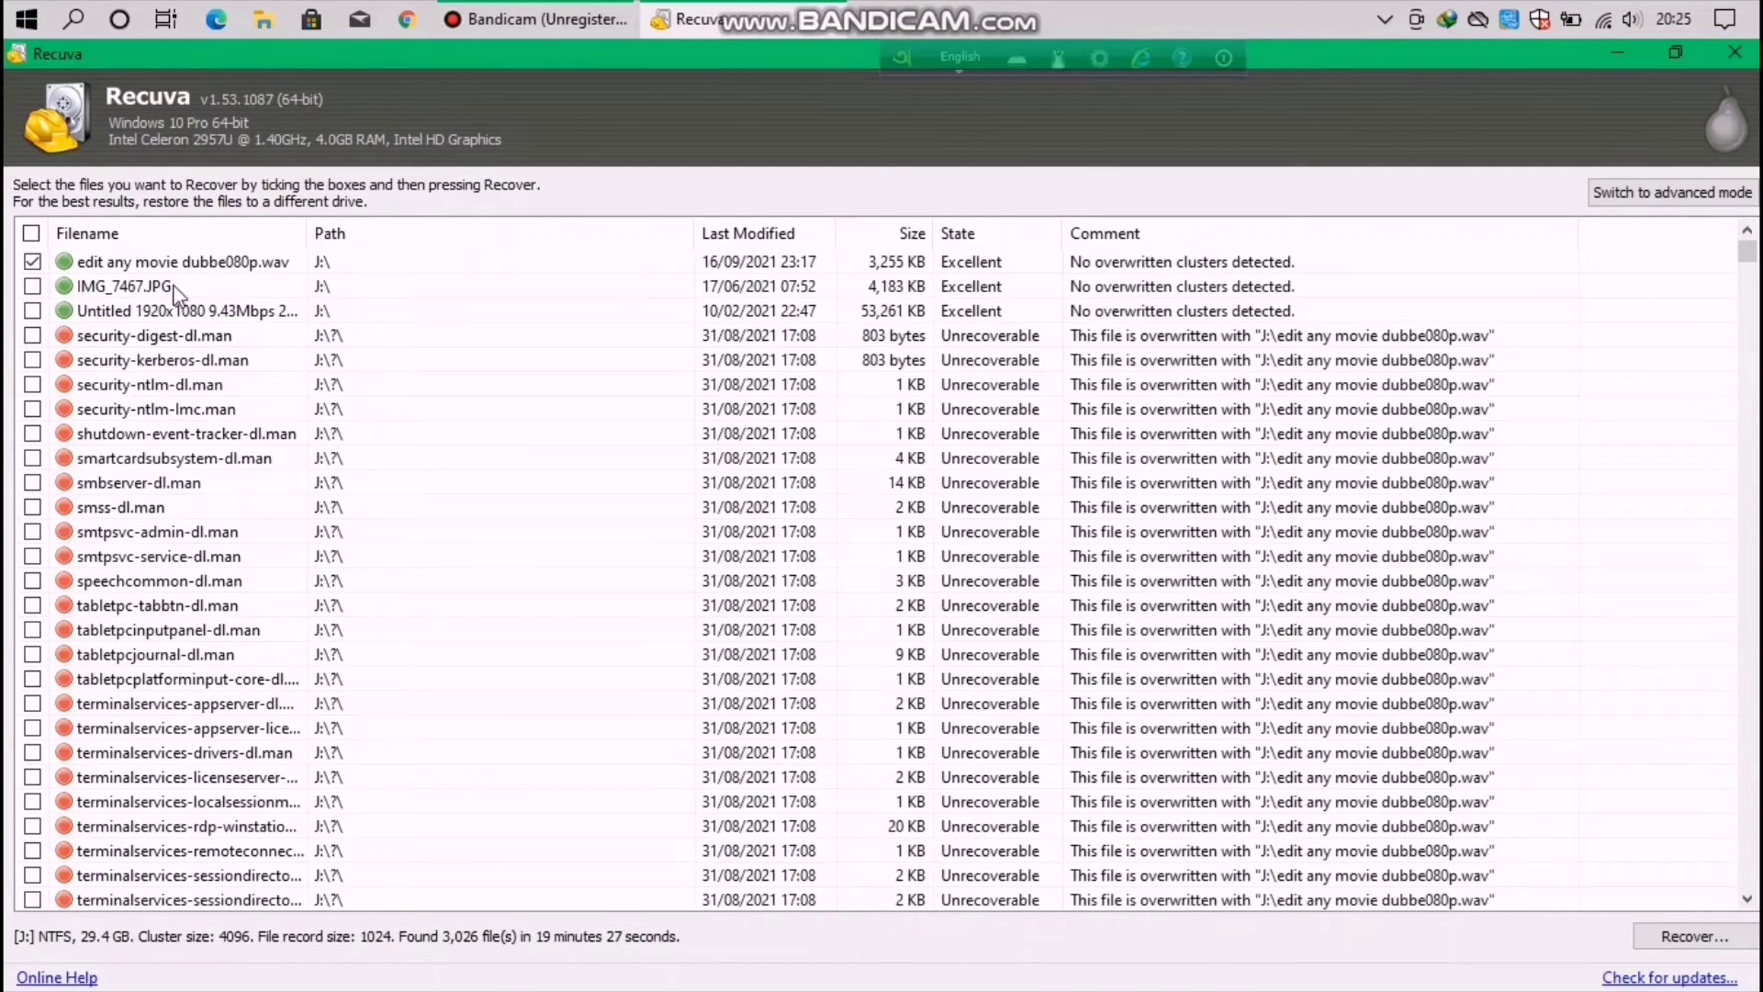
Tick IMG_7467.JPG and the Untitled 1920x1080 MP4 for recovery, and widen the Filename column to show the full names
{"action": "left_click", "coordinate": [45, 290]}
{"action": "left_click", "coordinate": [32, 285]}
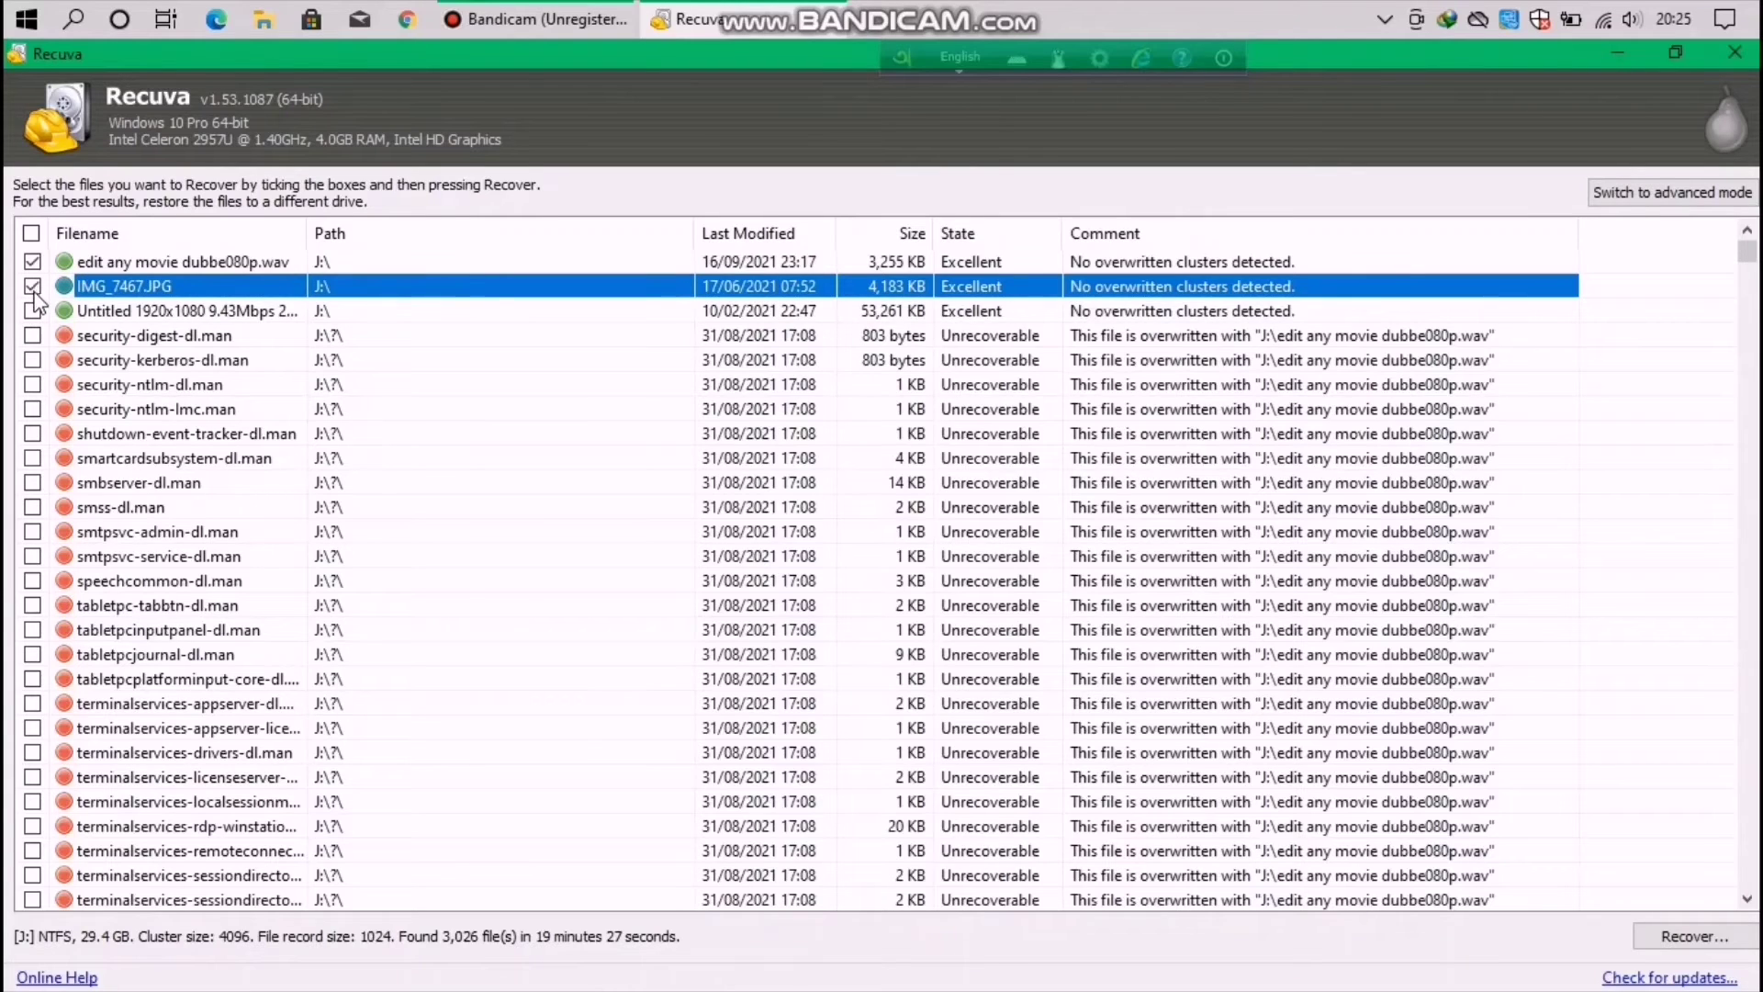
{"action": "left_click", "coordinate": [32, 311]}
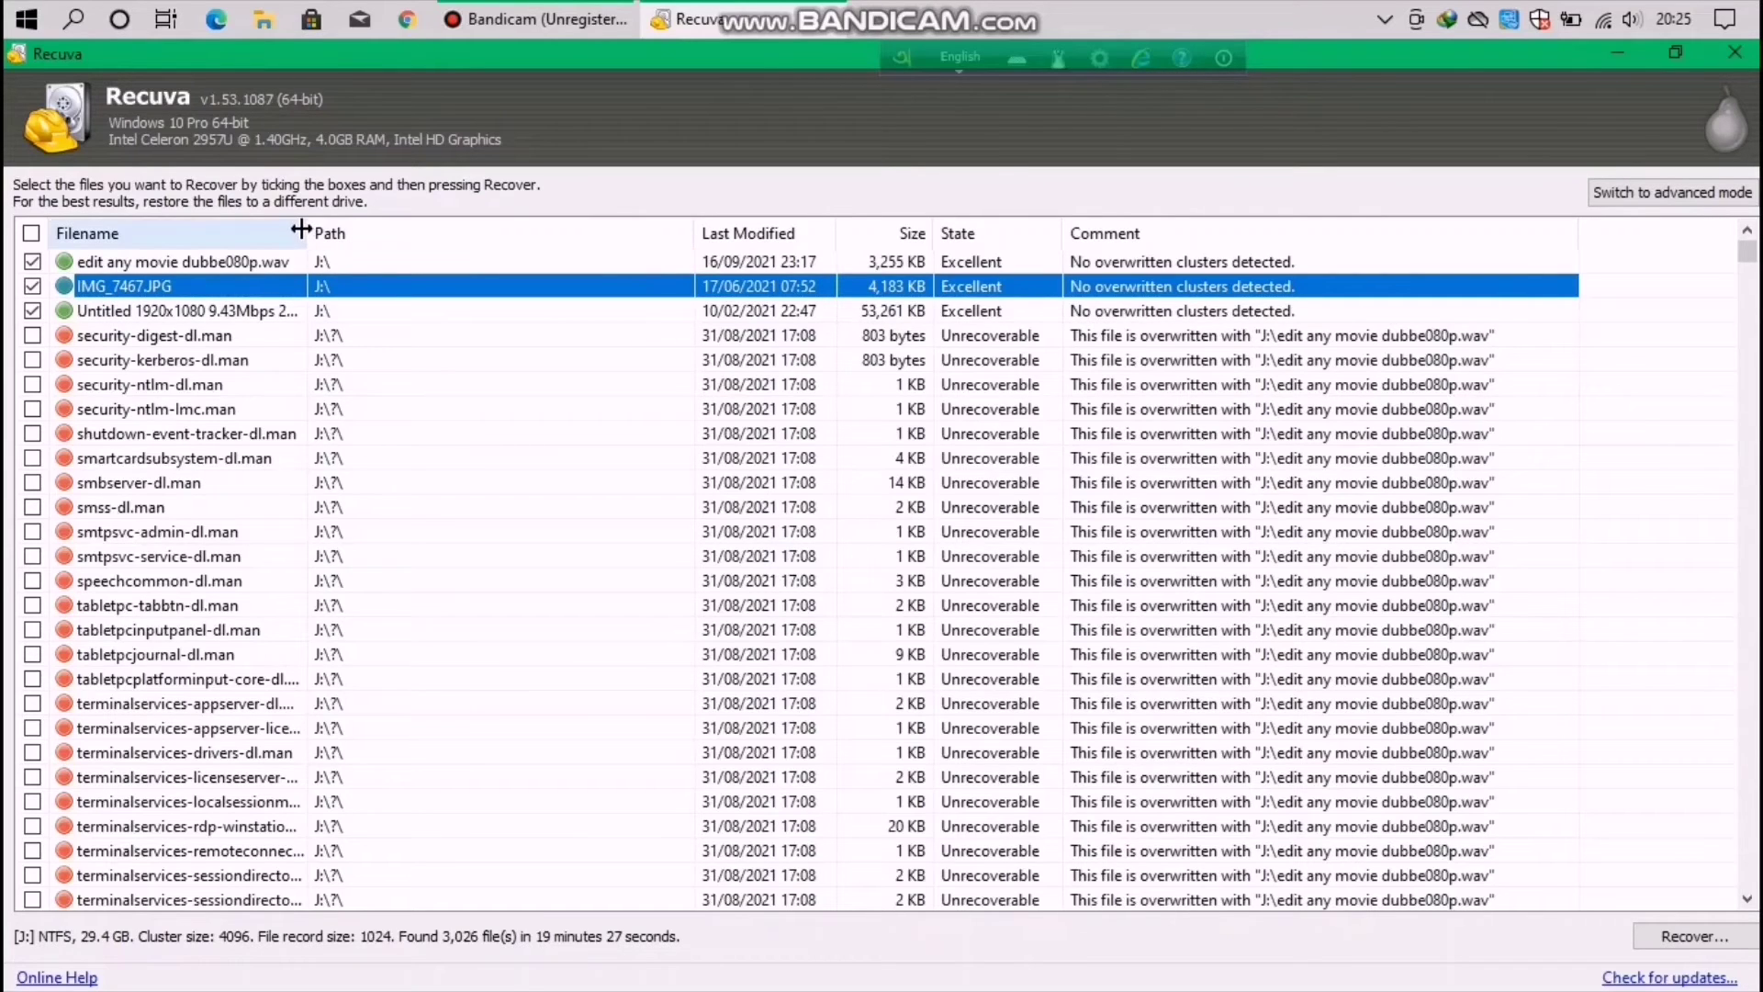
{"action": "left_click_drag", "start_coordinate": [301, 228], "coordinate": [704, 223]}
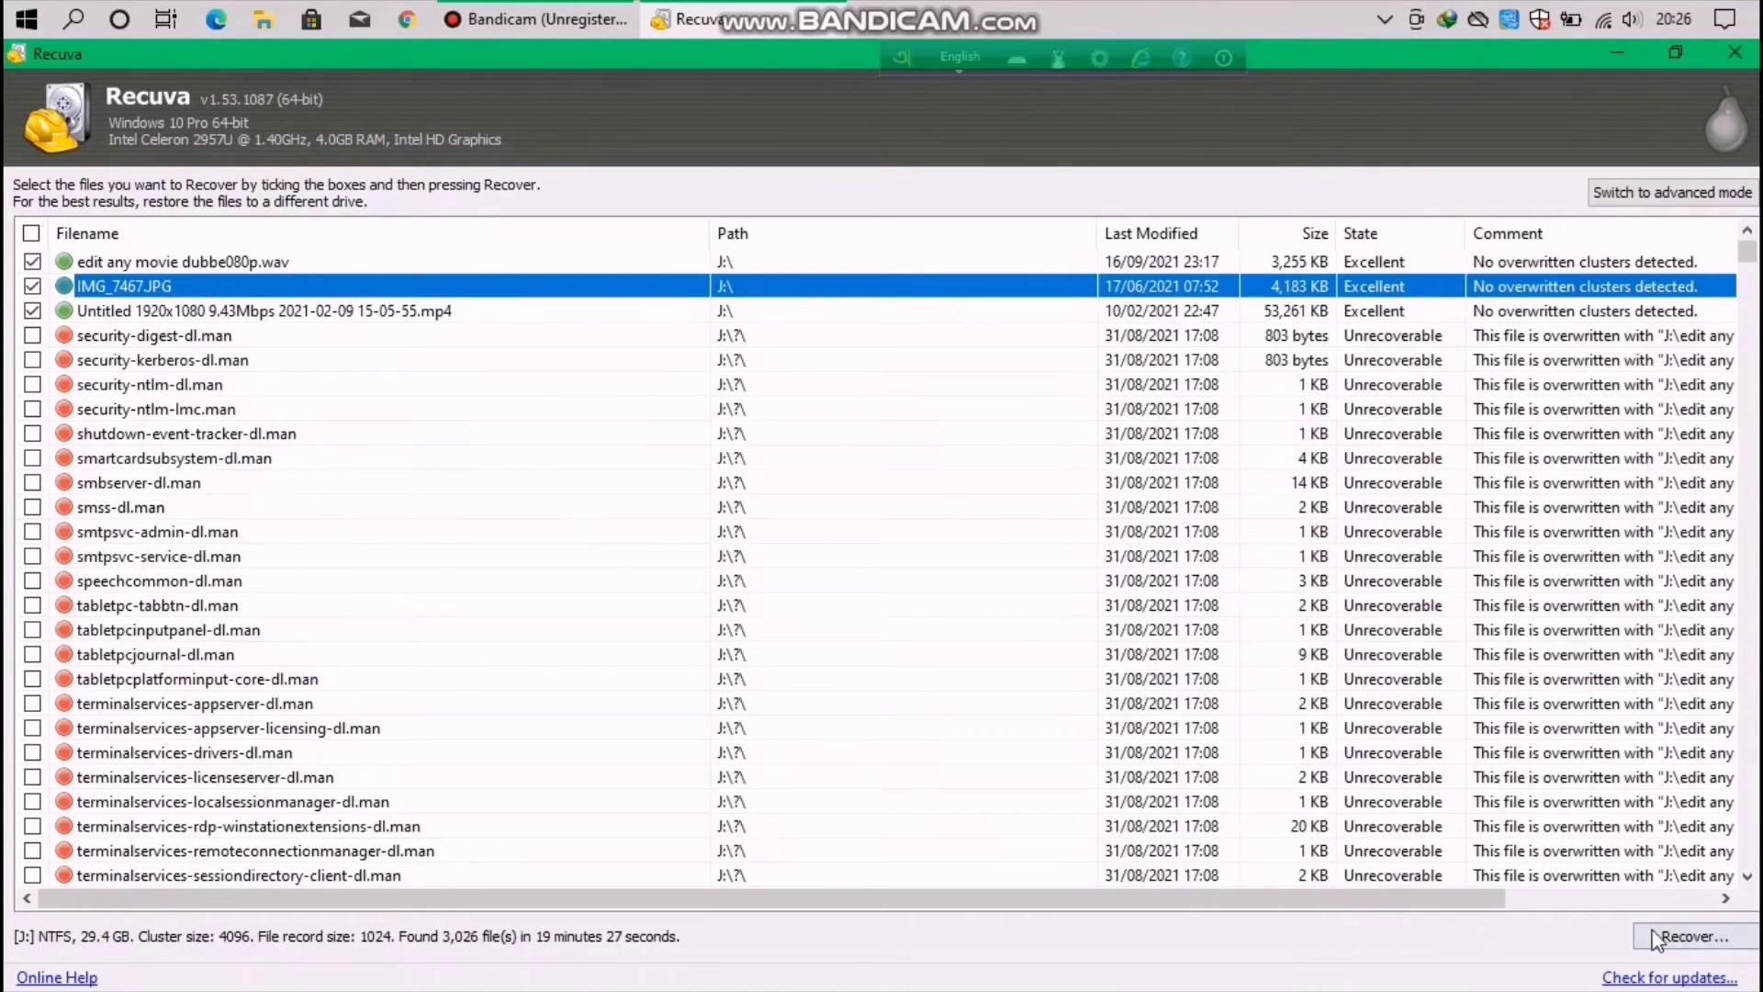
Recover the ticked files to the ESD-ISO (J:) drive under This PC, accepting the restore to the same drive
{"action": "left_click", "coordinate": [1696, 938]}
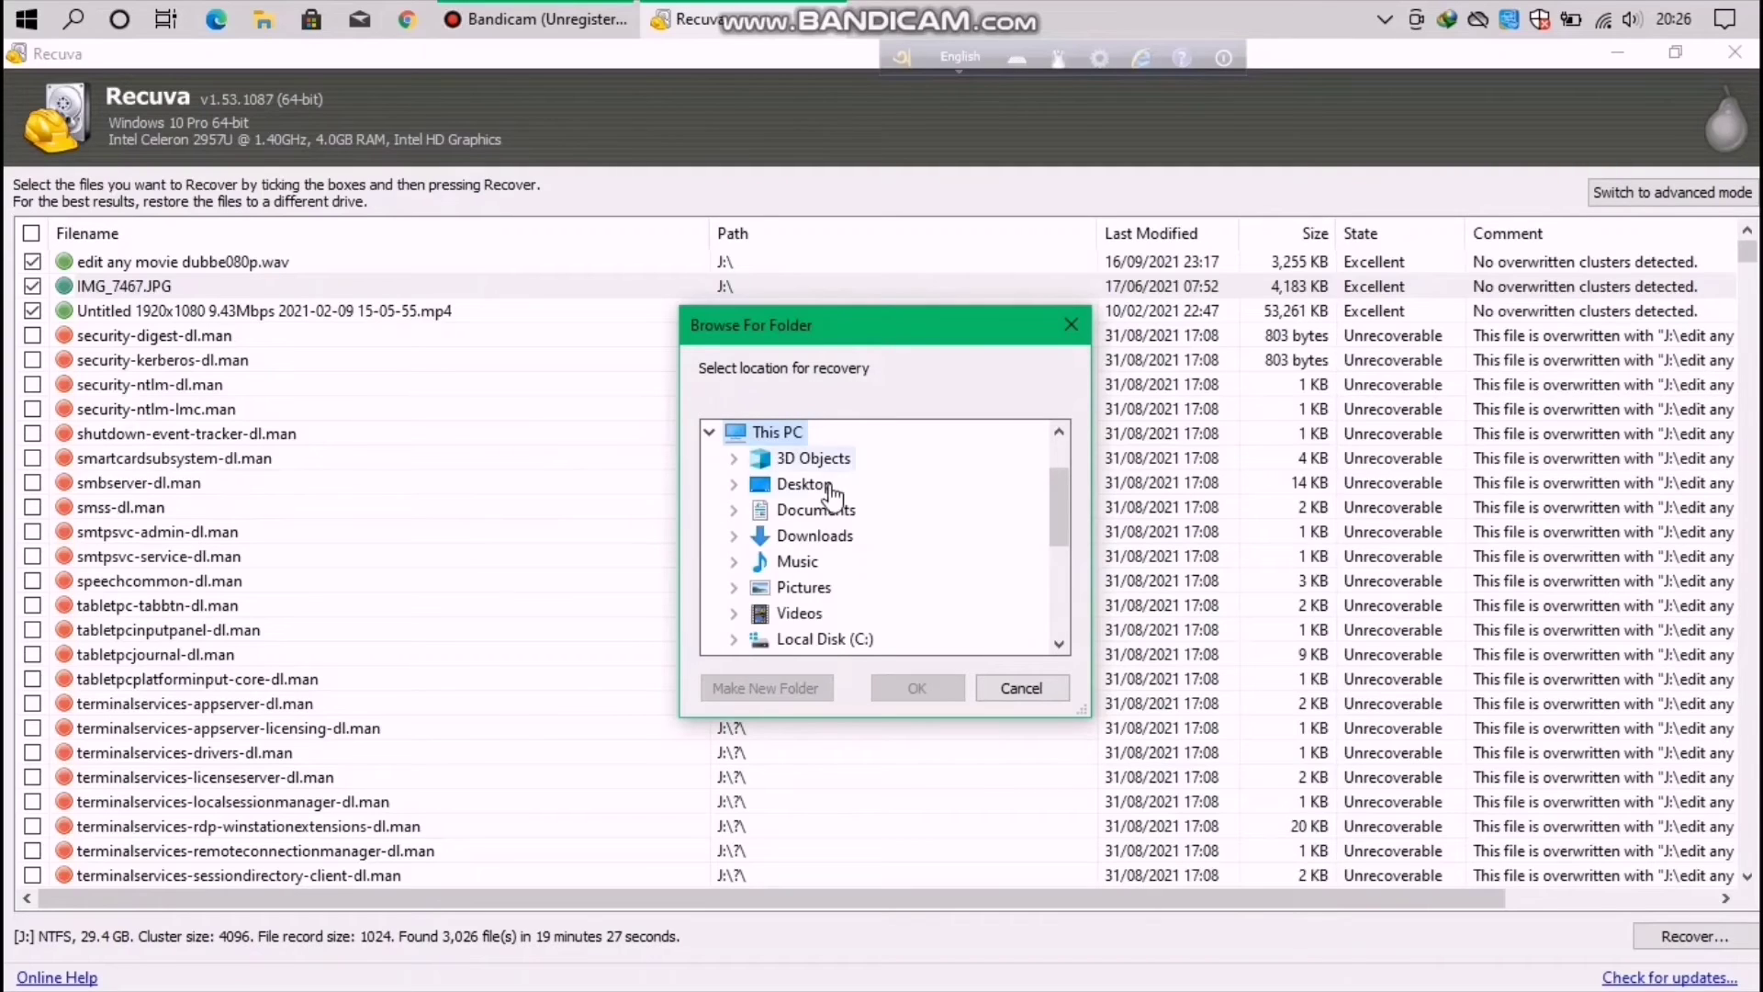
{"action": "scroll", "coordinate": [827, 519], "scroll_direction": "down", "scroll_amount": 3}
{"action": "scroll", "coordinate": [827, 519], "scroll_direction": "down", "scroll_amount": 1}
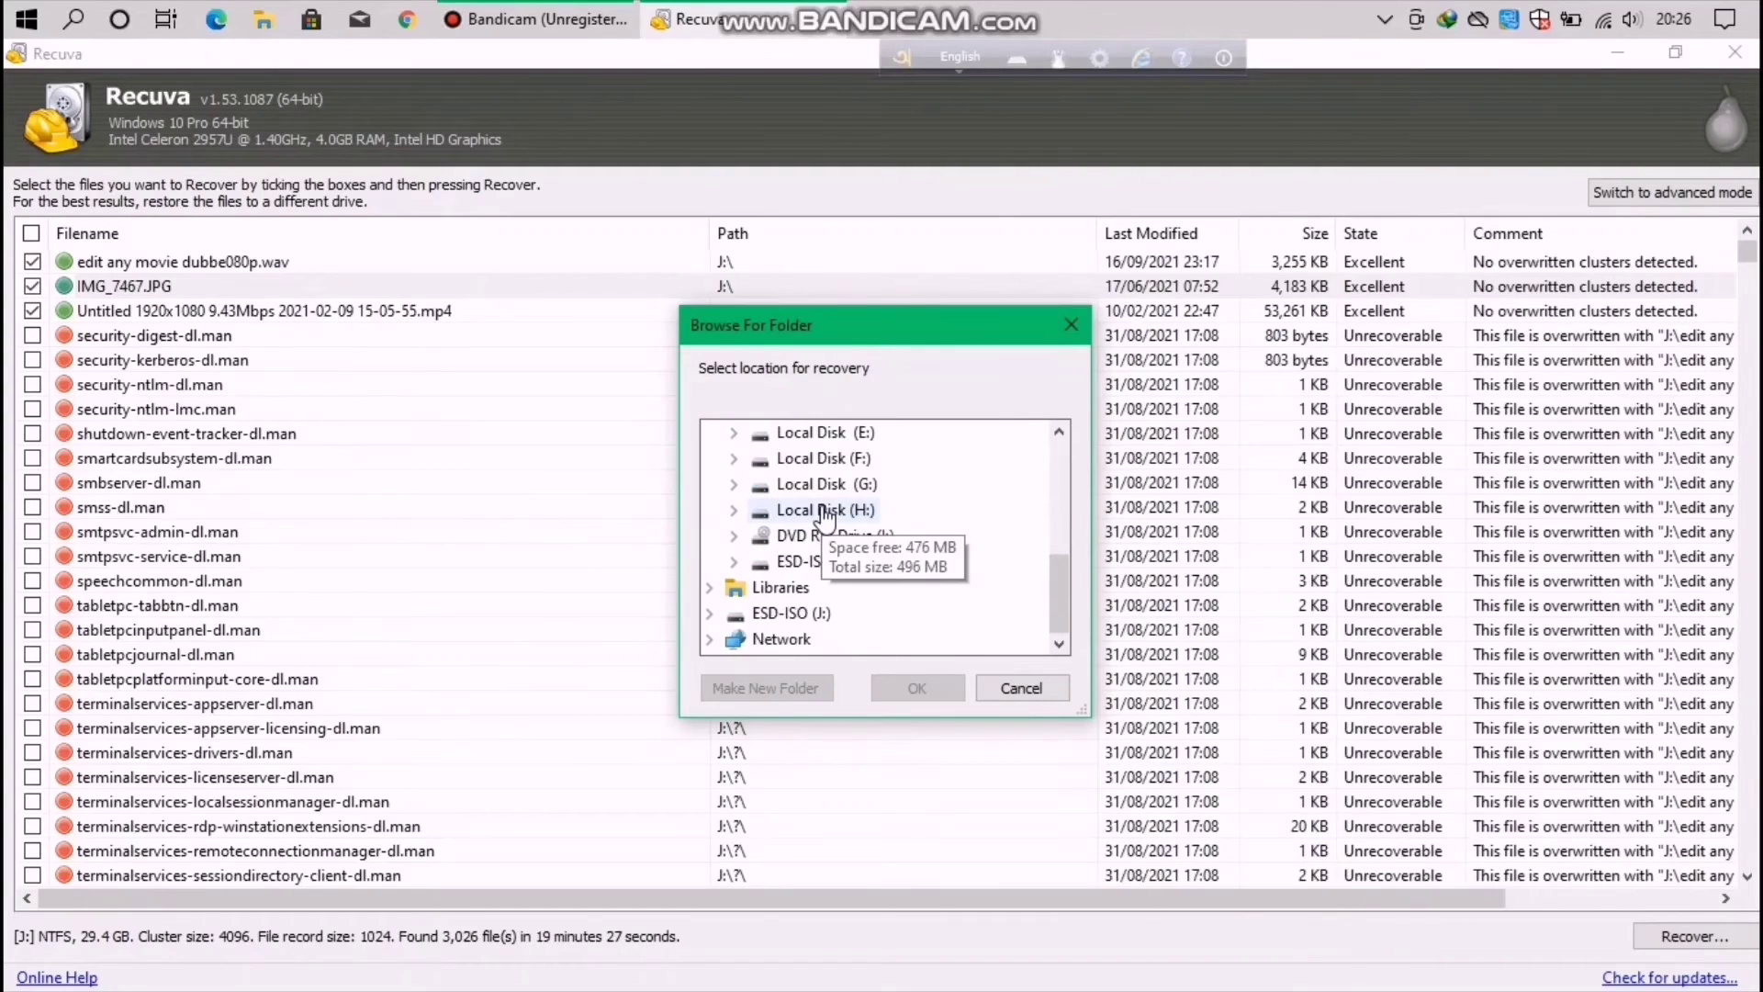
{"action": "left_click", "coordinate": [843, 569]}
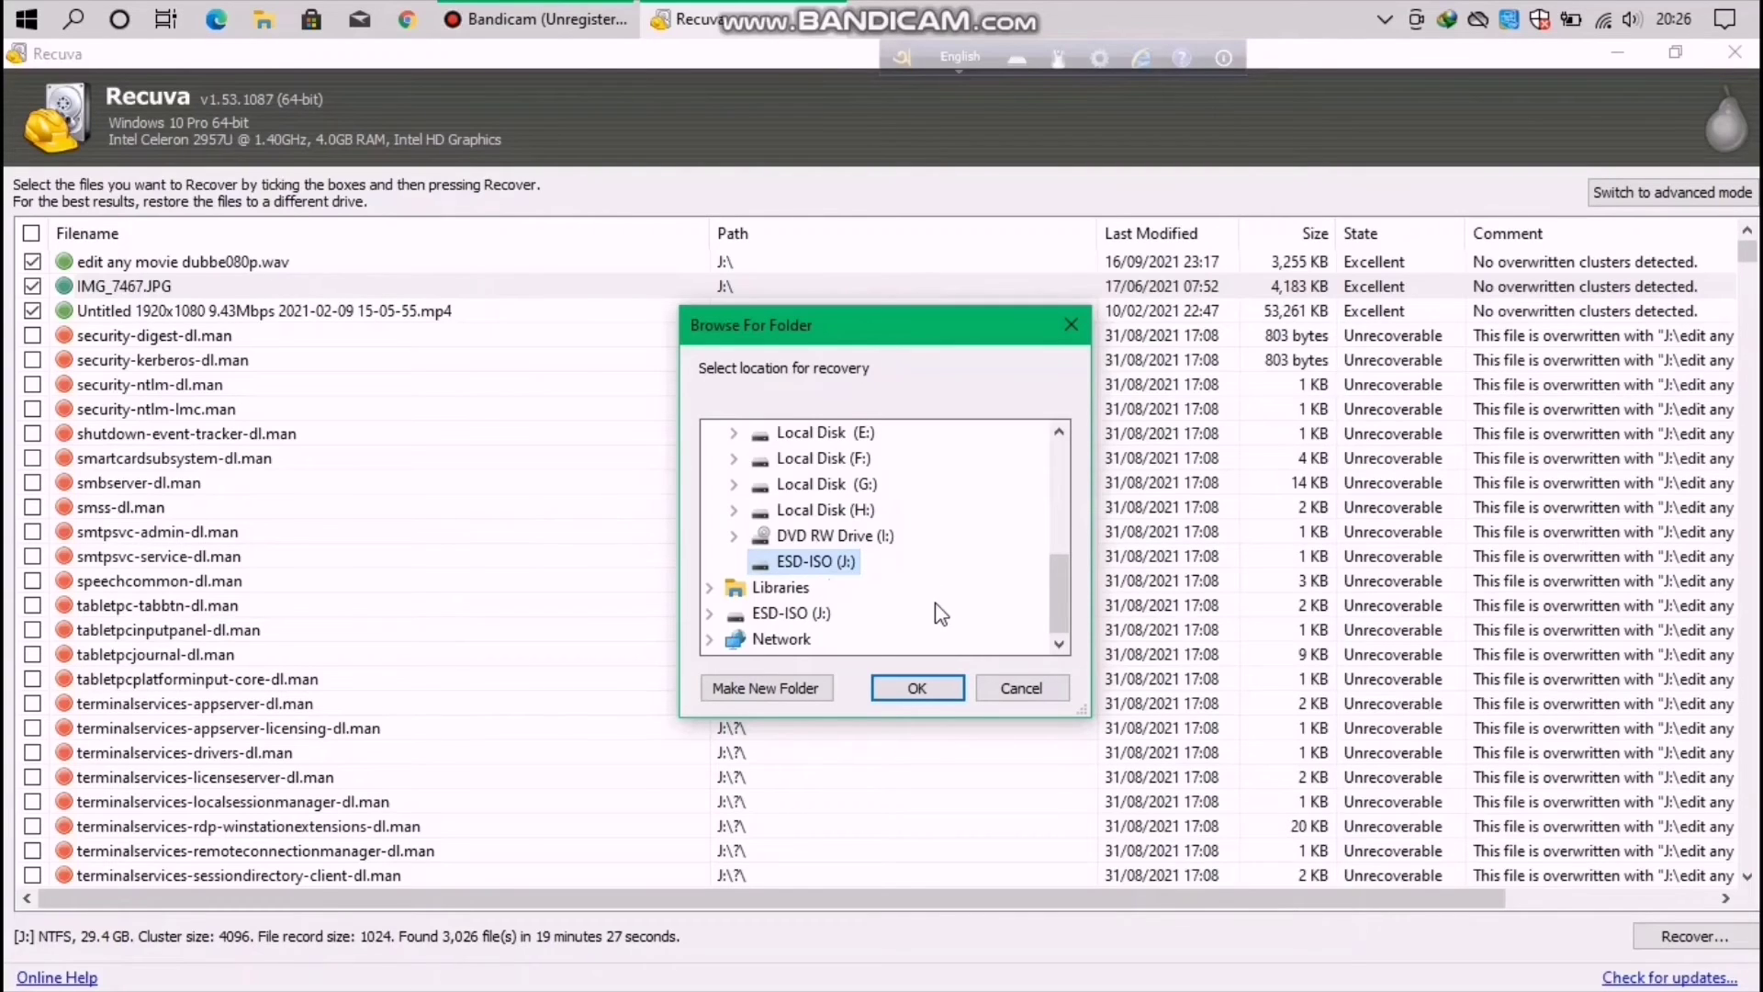
{"action": "left_click", "coordinate": [916, 689]}
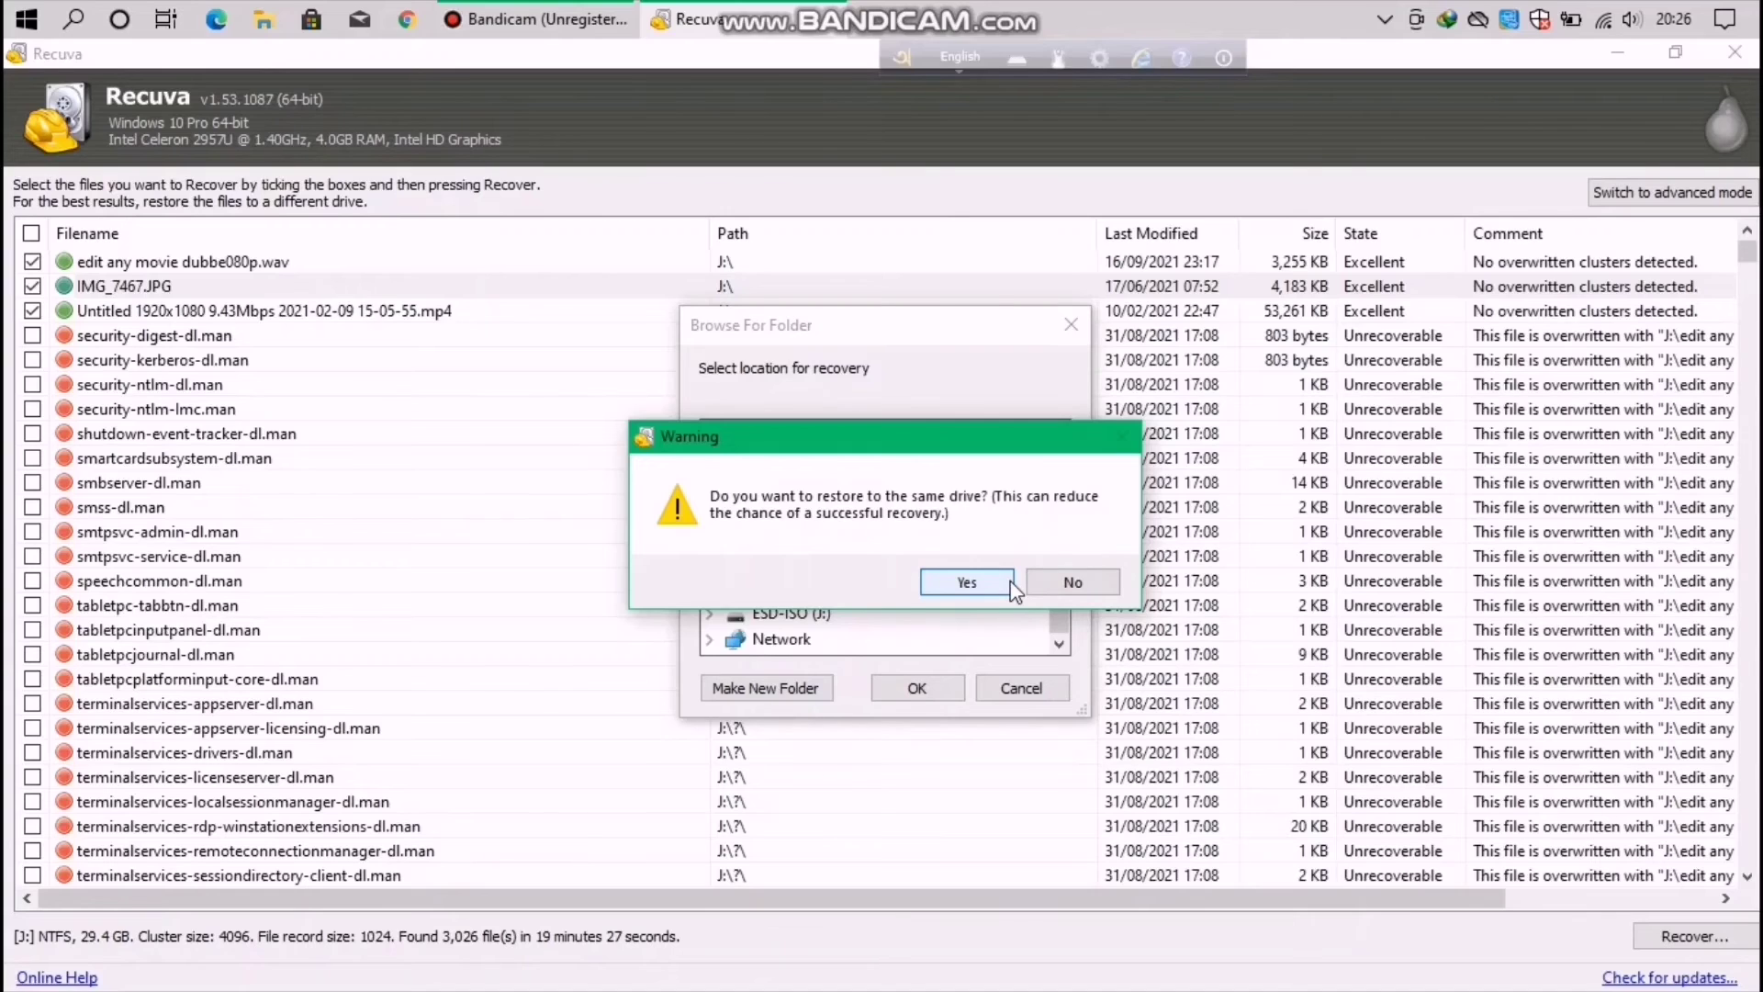
{"action": "left_click", "coordinate": [1008, 582]}
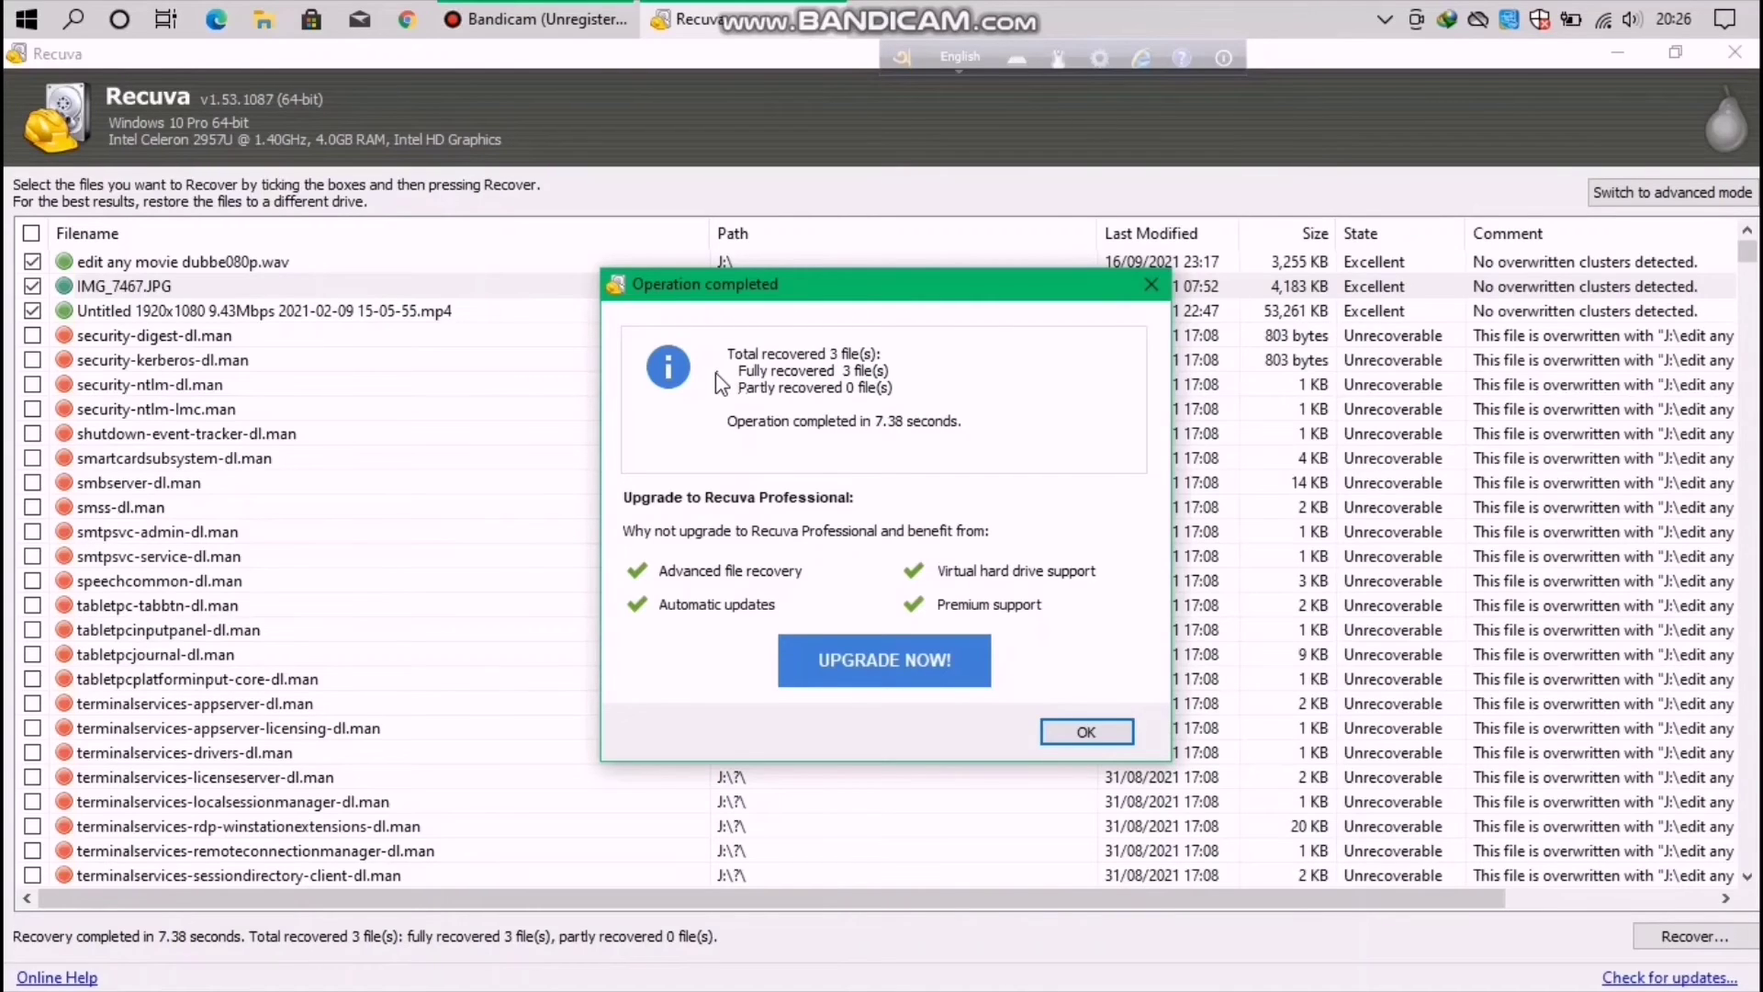
{"action": "left_click", "coordinate": [1084, 732]}
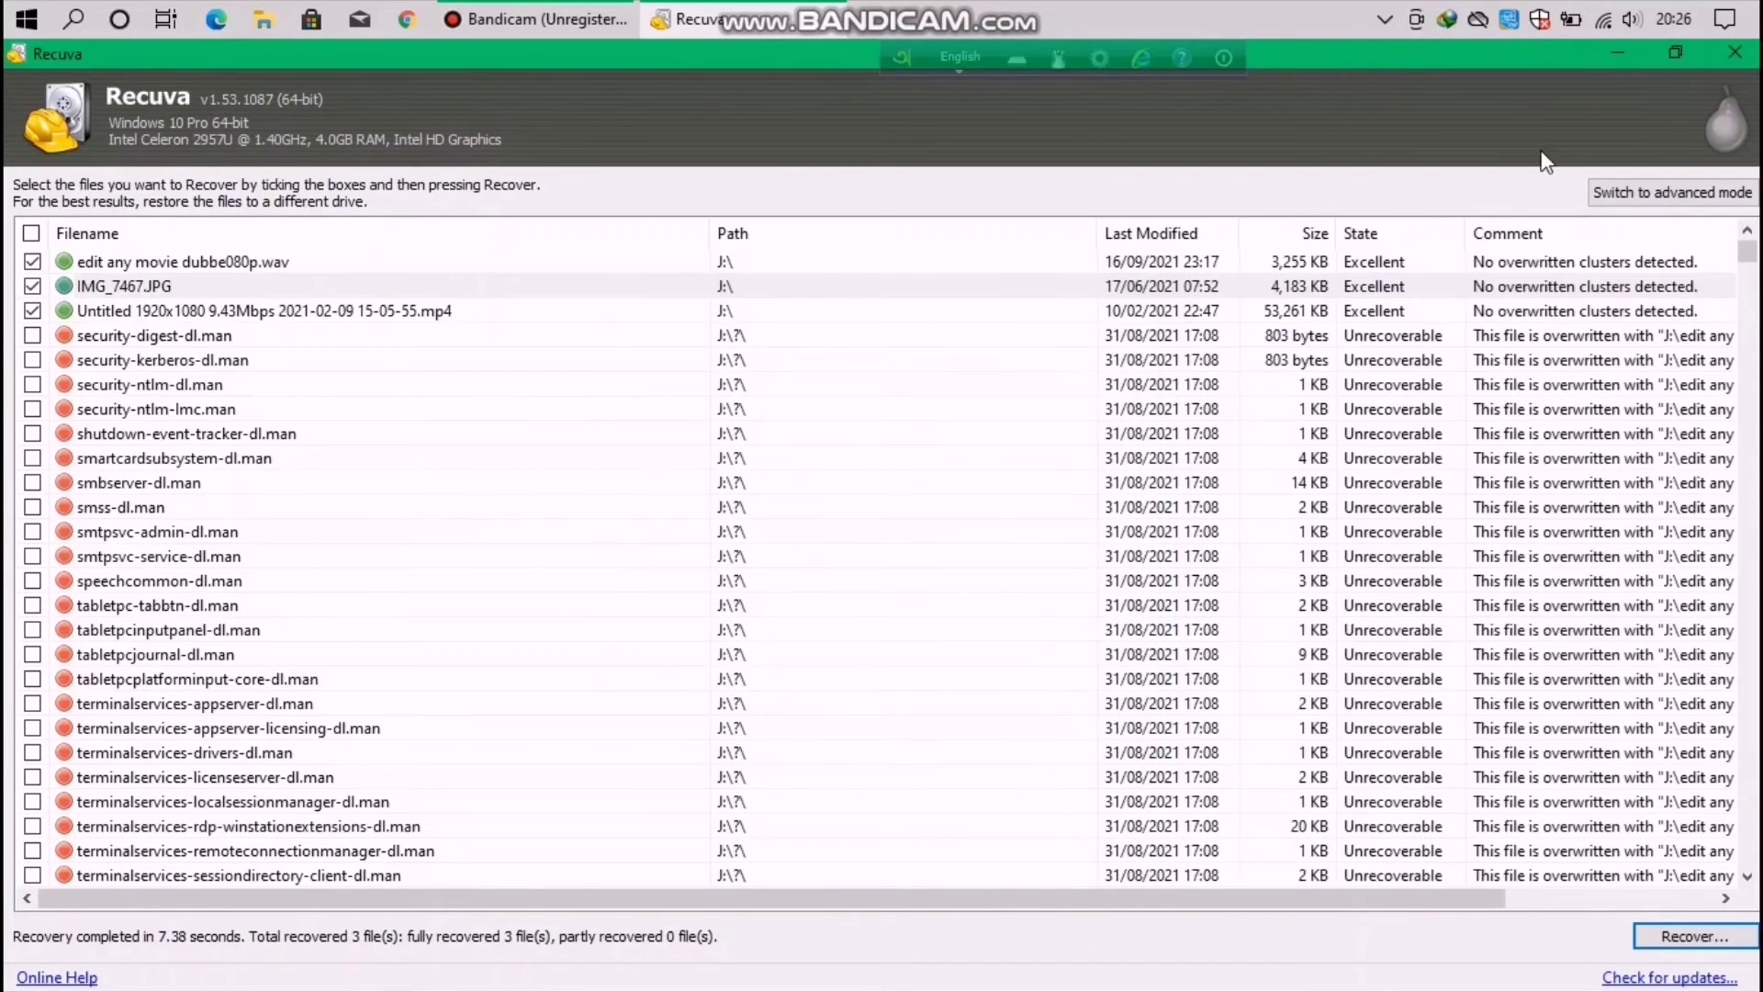
Minimise Recuva and open the ESD-ISO (J:) drive in File Explorer
{"action": "left_click", "coordinate": [1599, 51]}
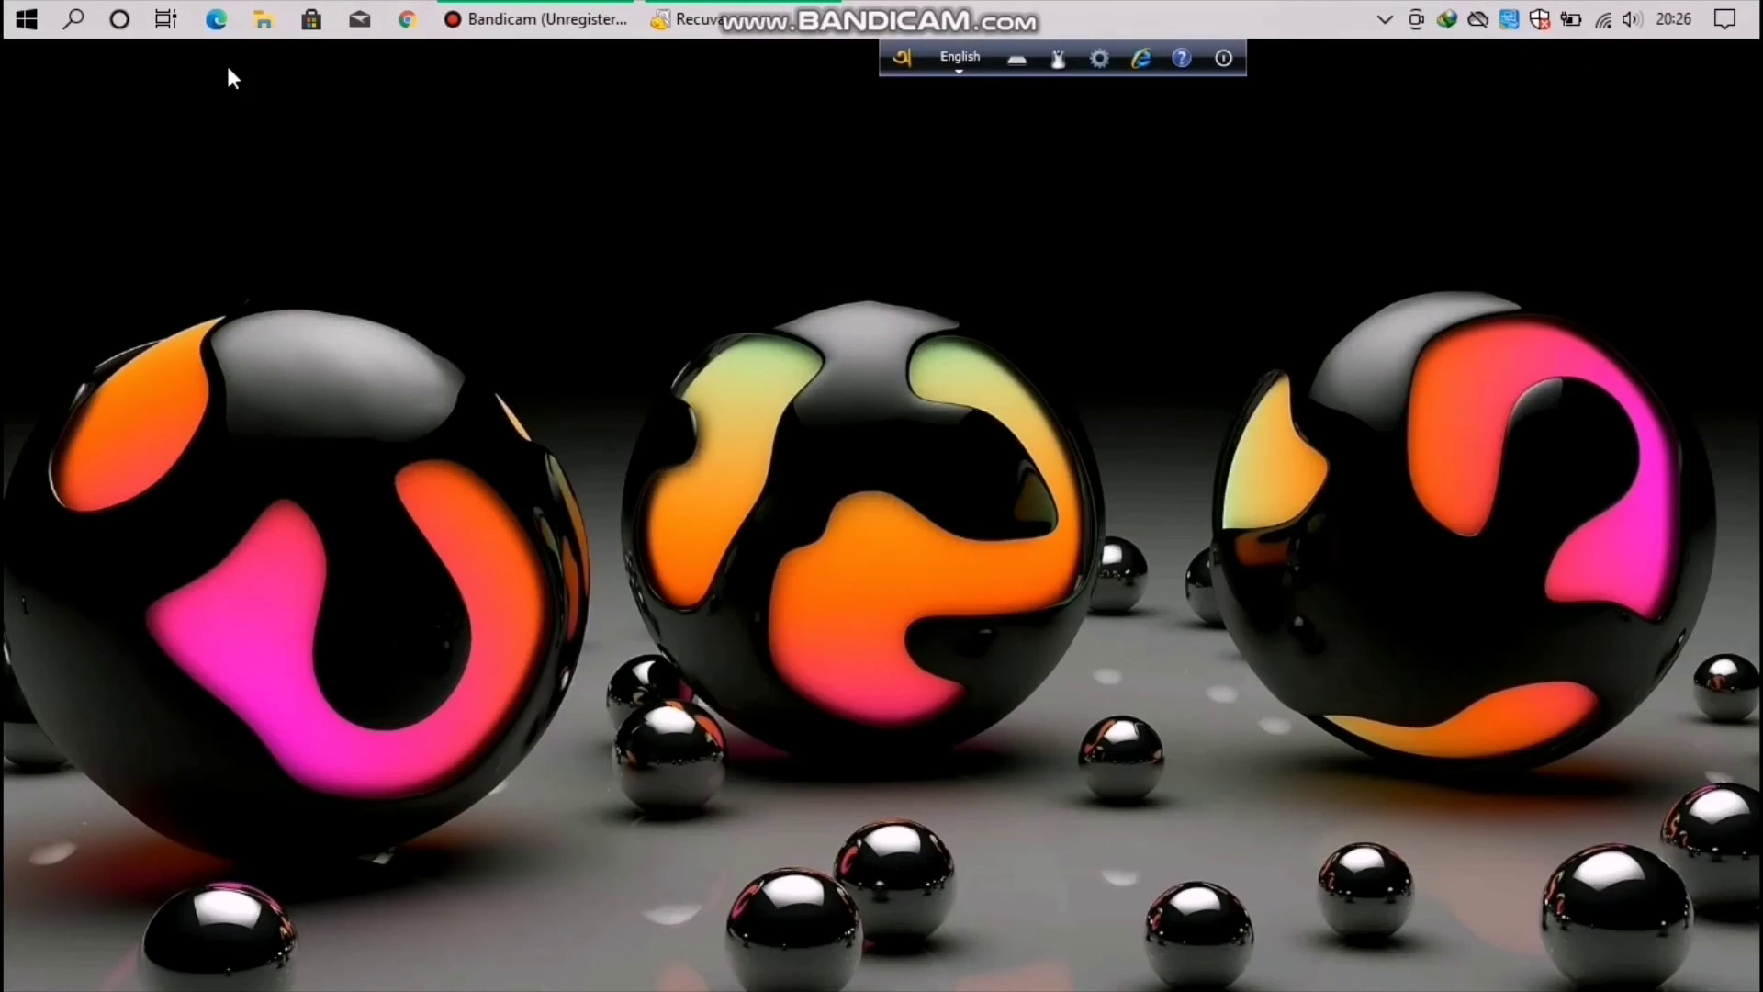
{"action": "left_click", "coordinate": [272, 33]}
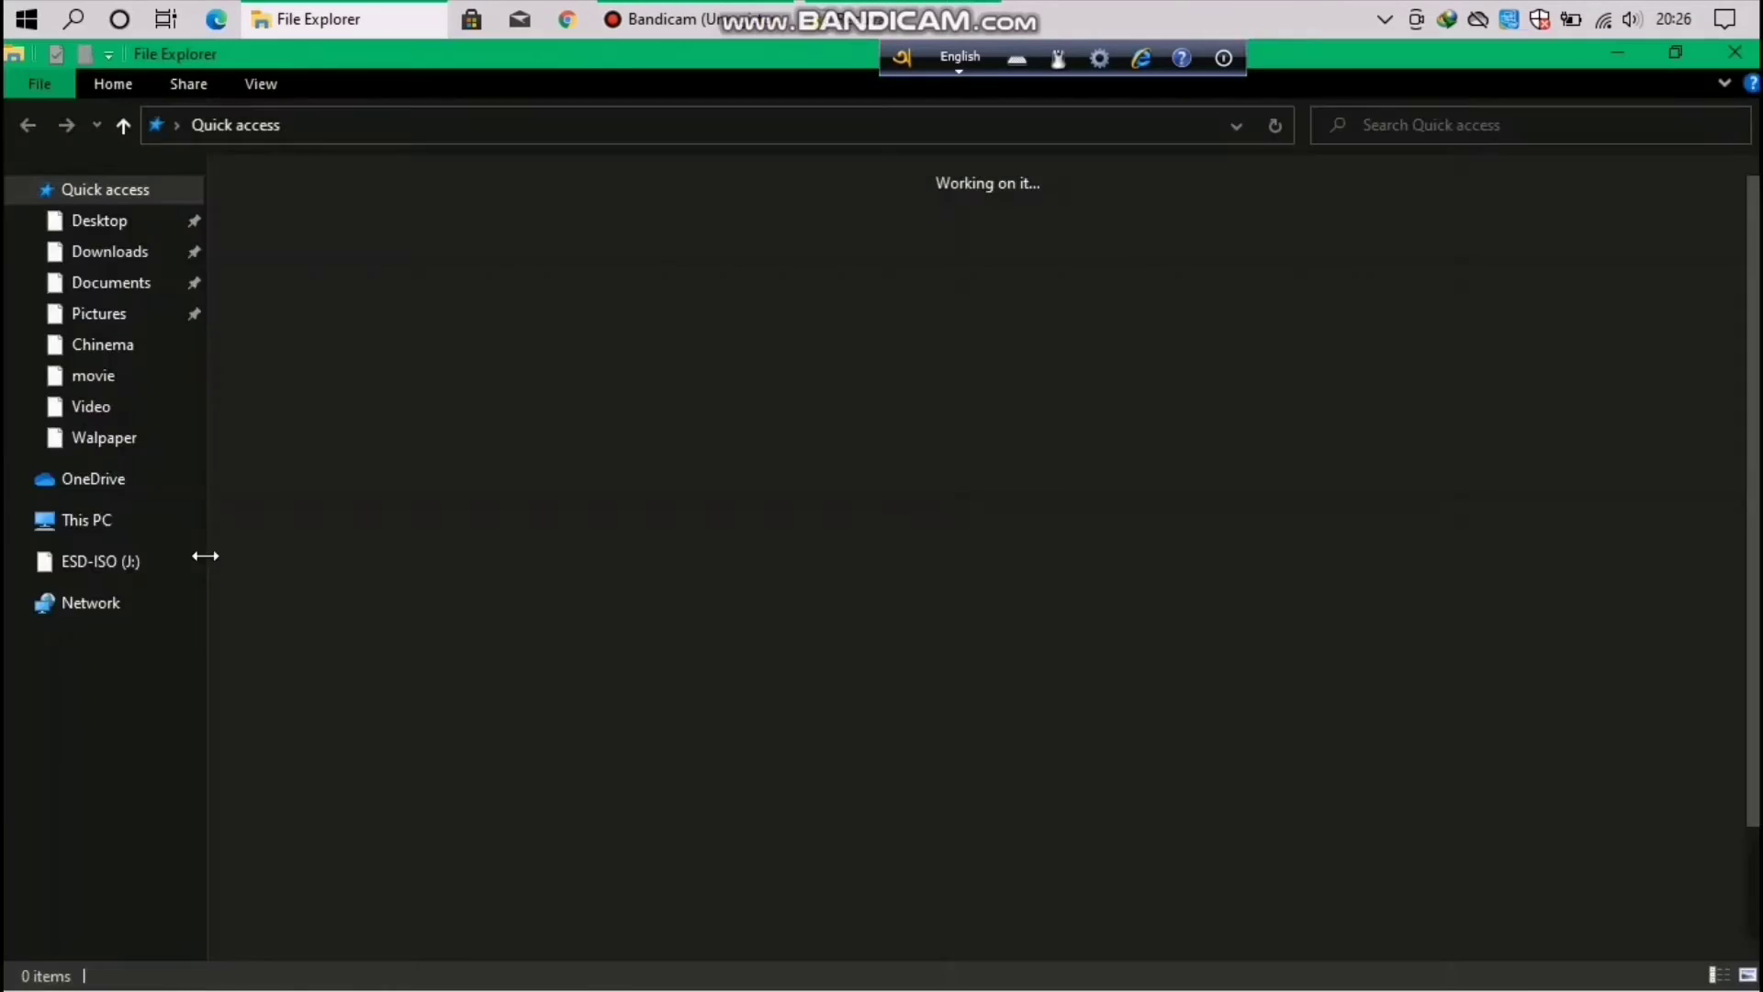
{"action": "left_click", "coordinate": [77, 525]}
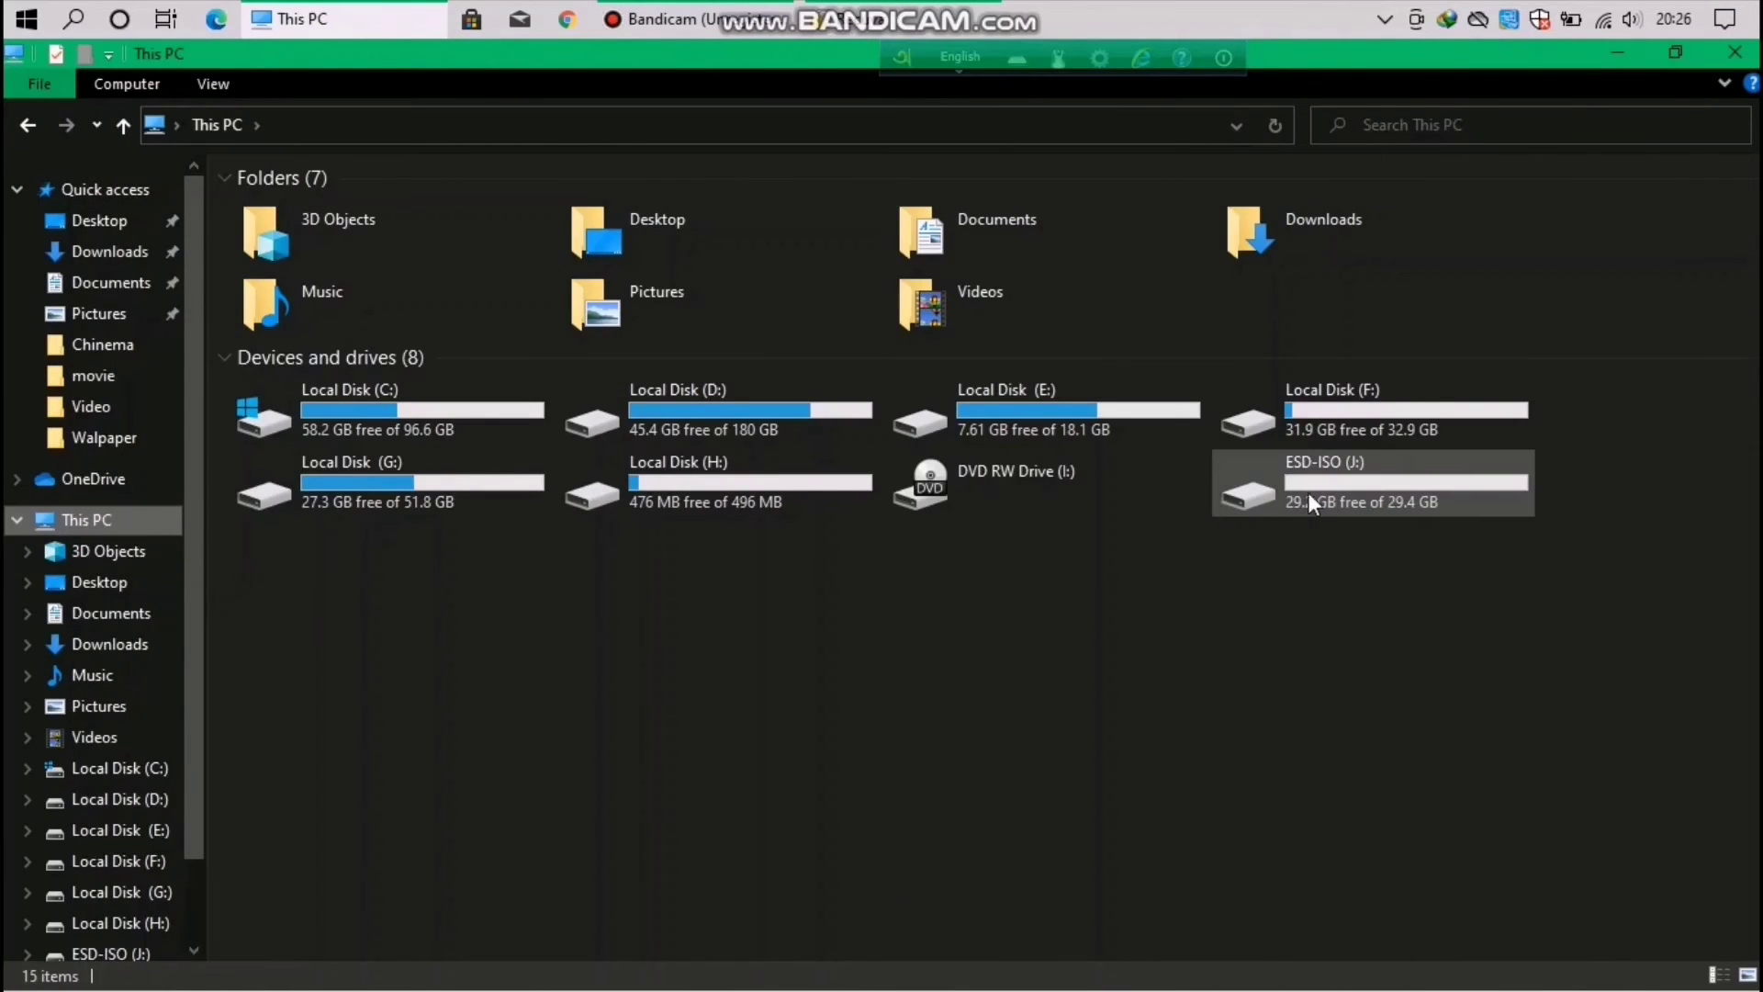
{"action": "double_click", "coordinate": [1391, 492]}
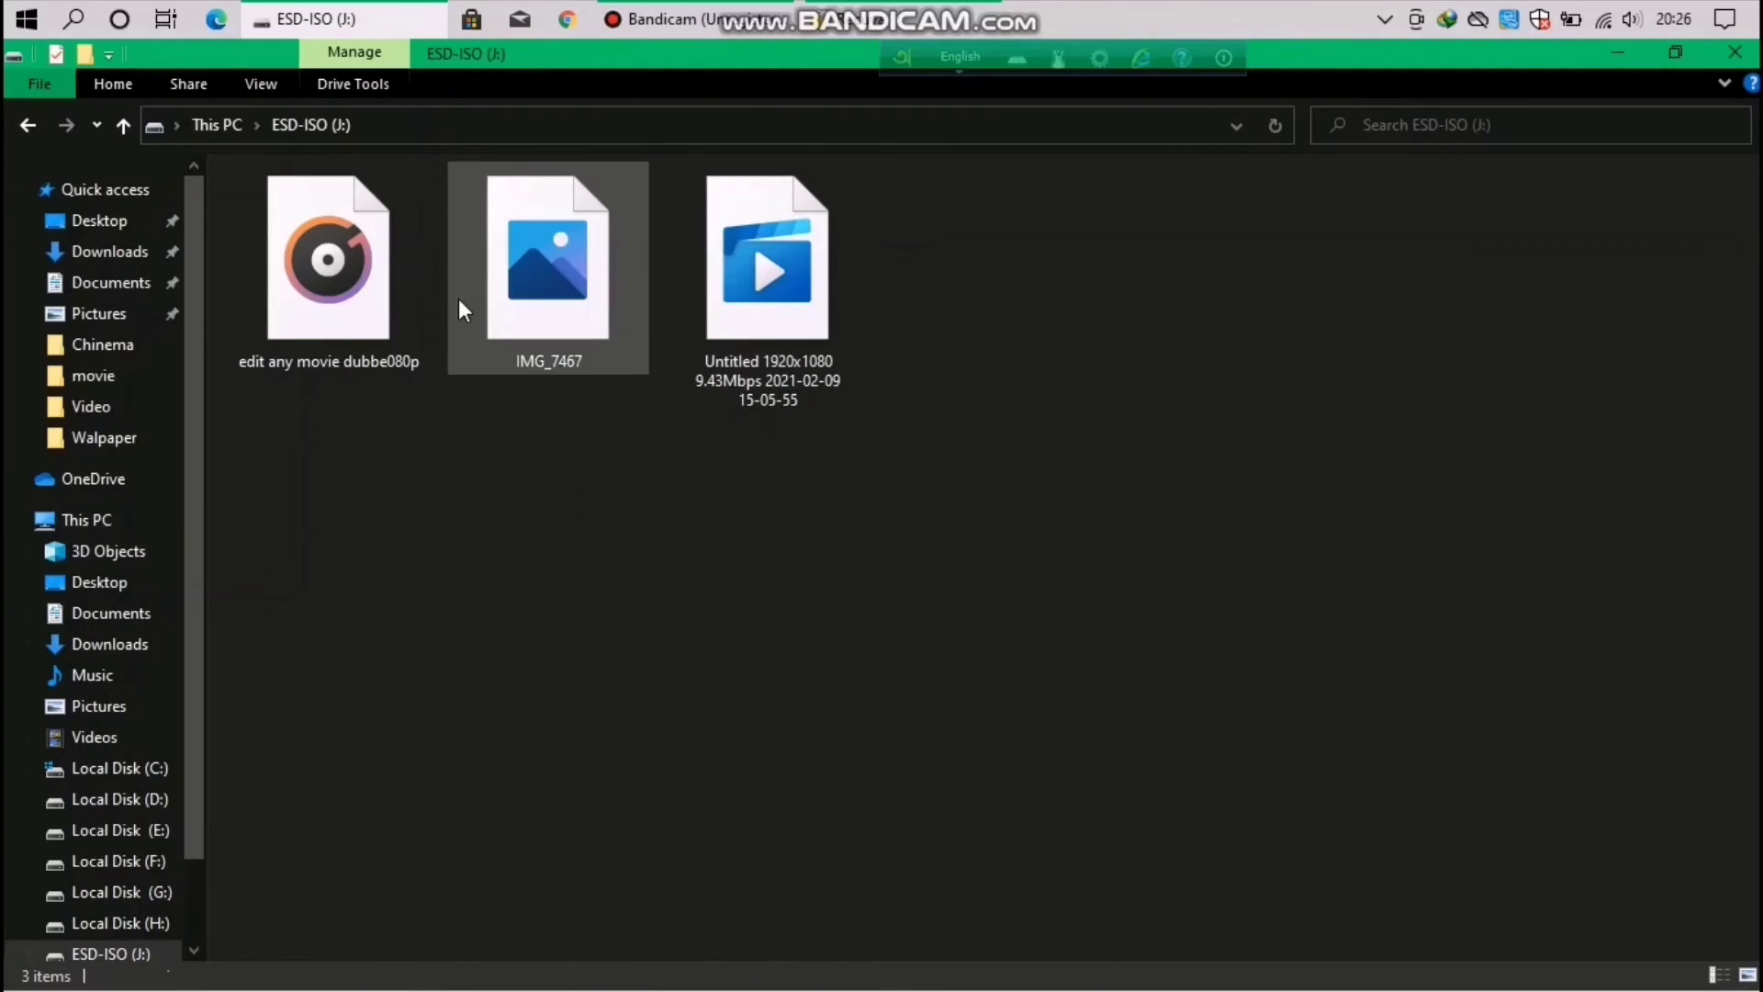
Refresh the ESD-ISO (J:) folder, check the restored audio, image and video files, and close File Explorer
{"action": "right_click", "coordinate": [1177, 290]}
{"action": "left_click", "coordinate": [1214, 396]}
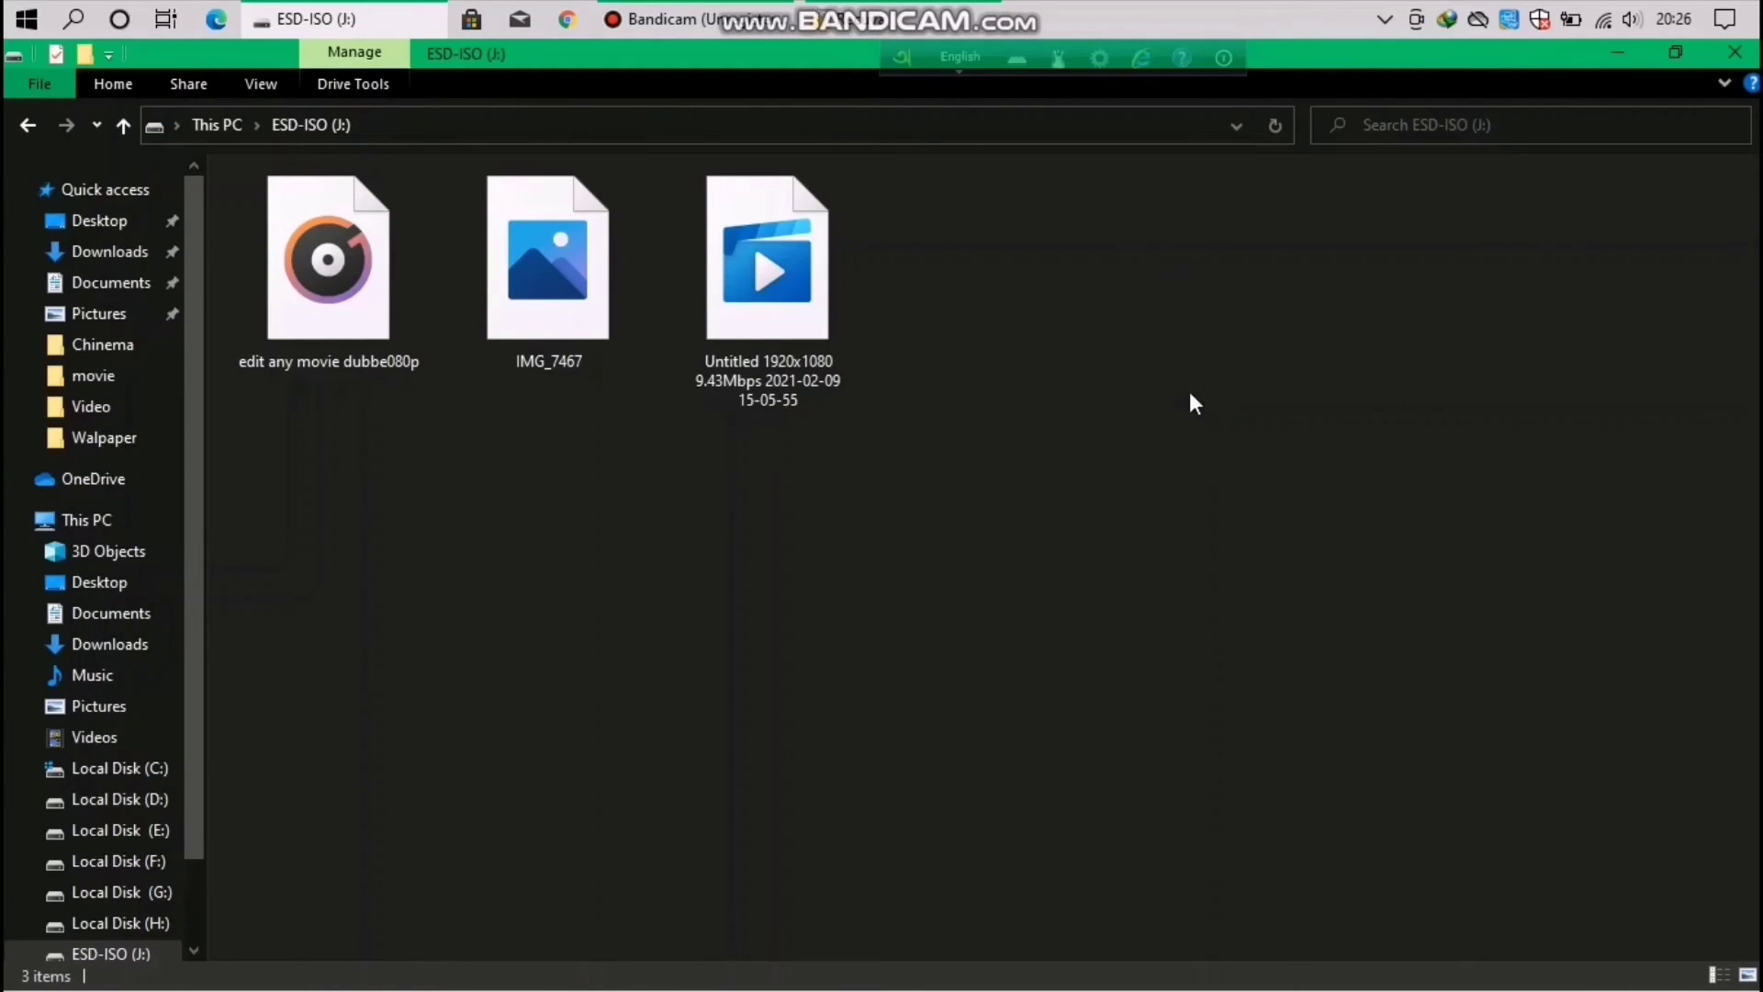
{"action": "left_click_drag", "start_coordinate": [960, 328], "coordinate": [236, 315]}
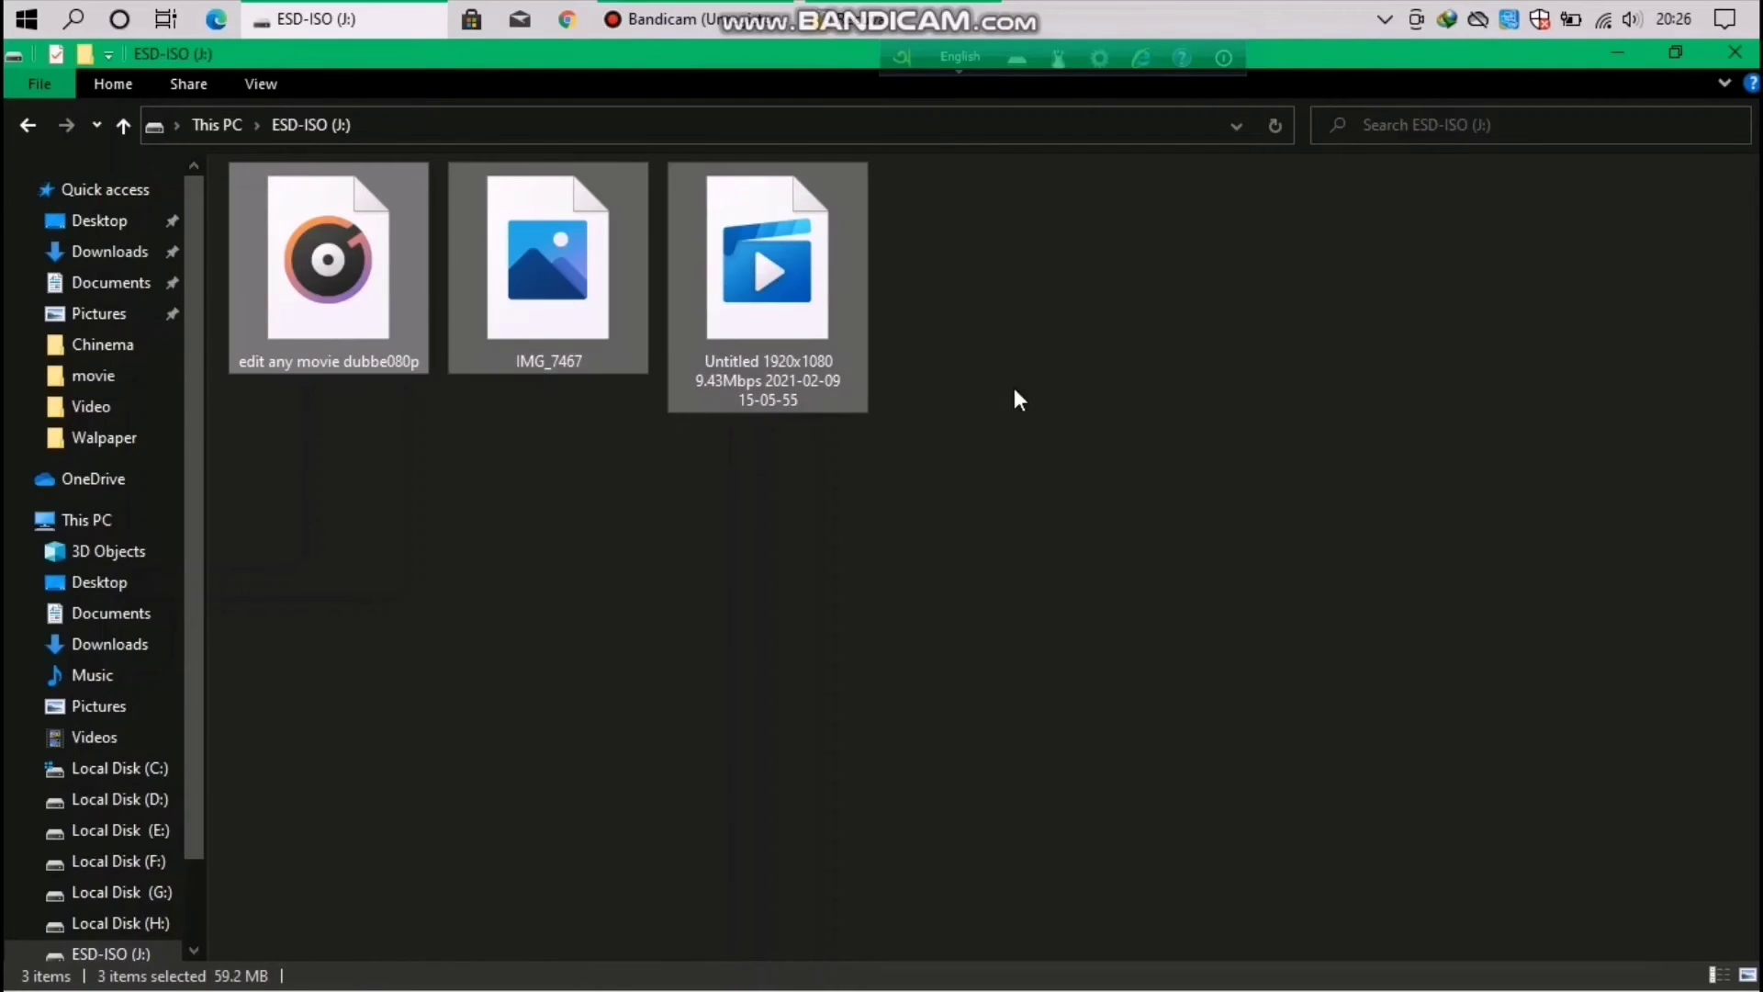
{"action": "left_click", "coordinate": [1046, 390]}
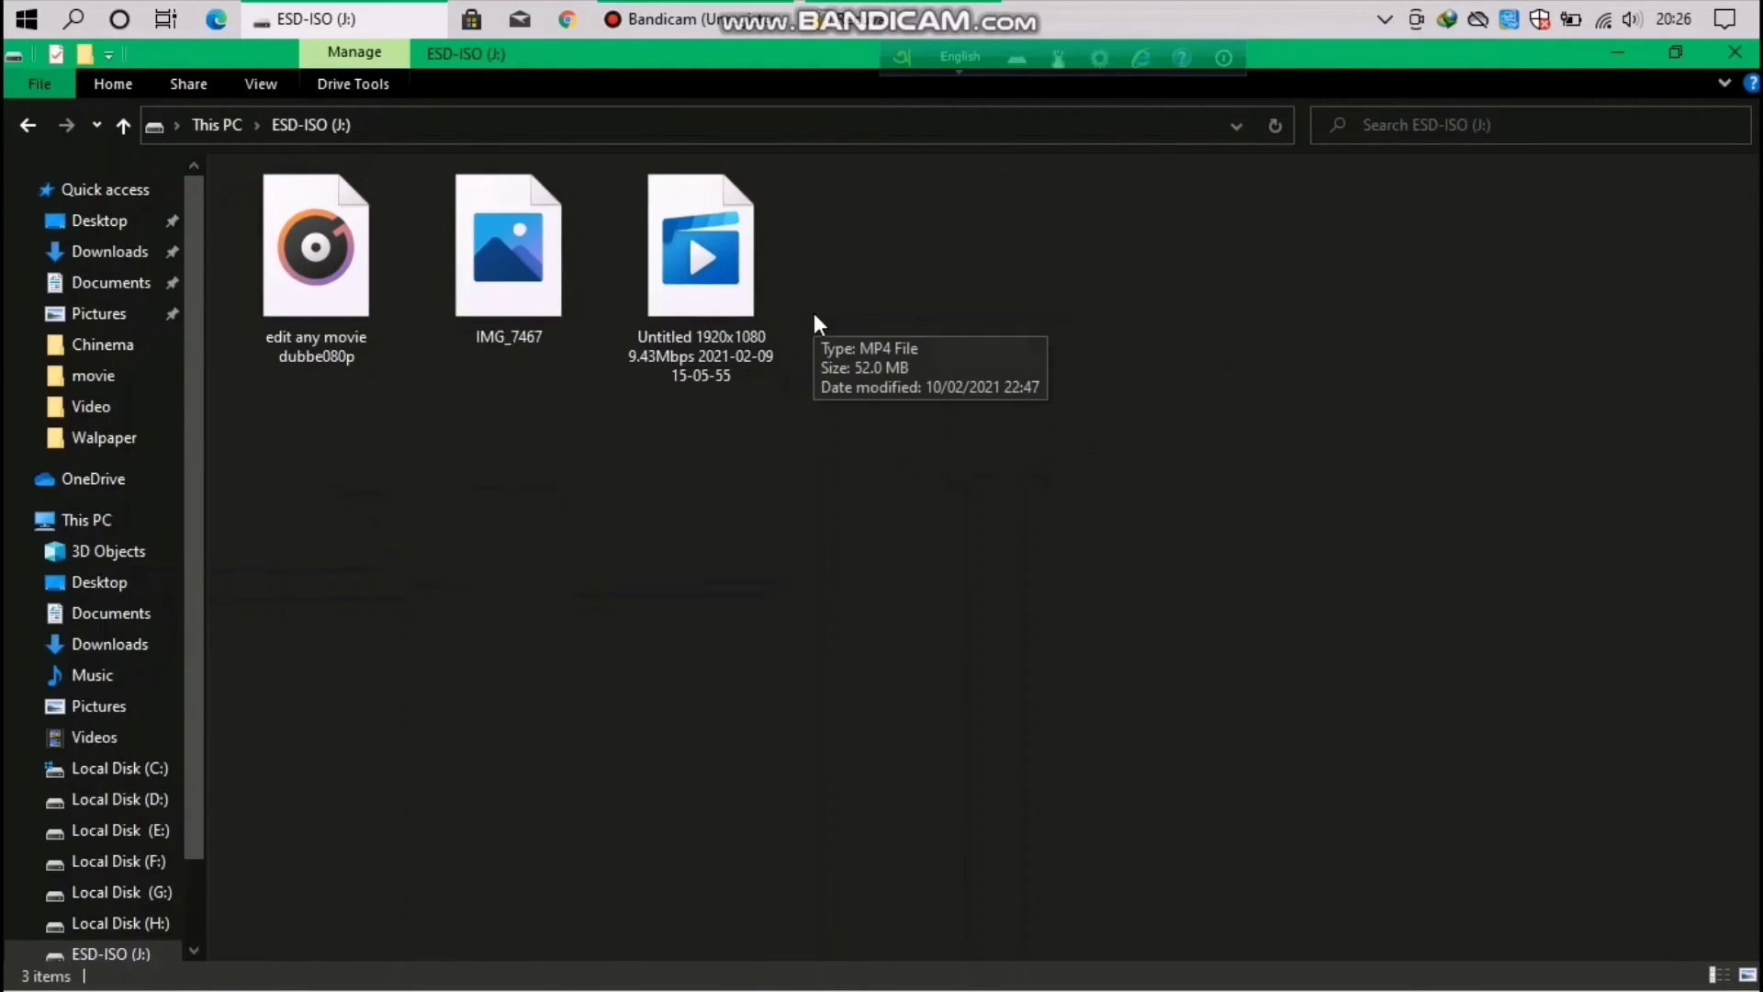
{"action": "right_click", "coordinate": [907, 283]}
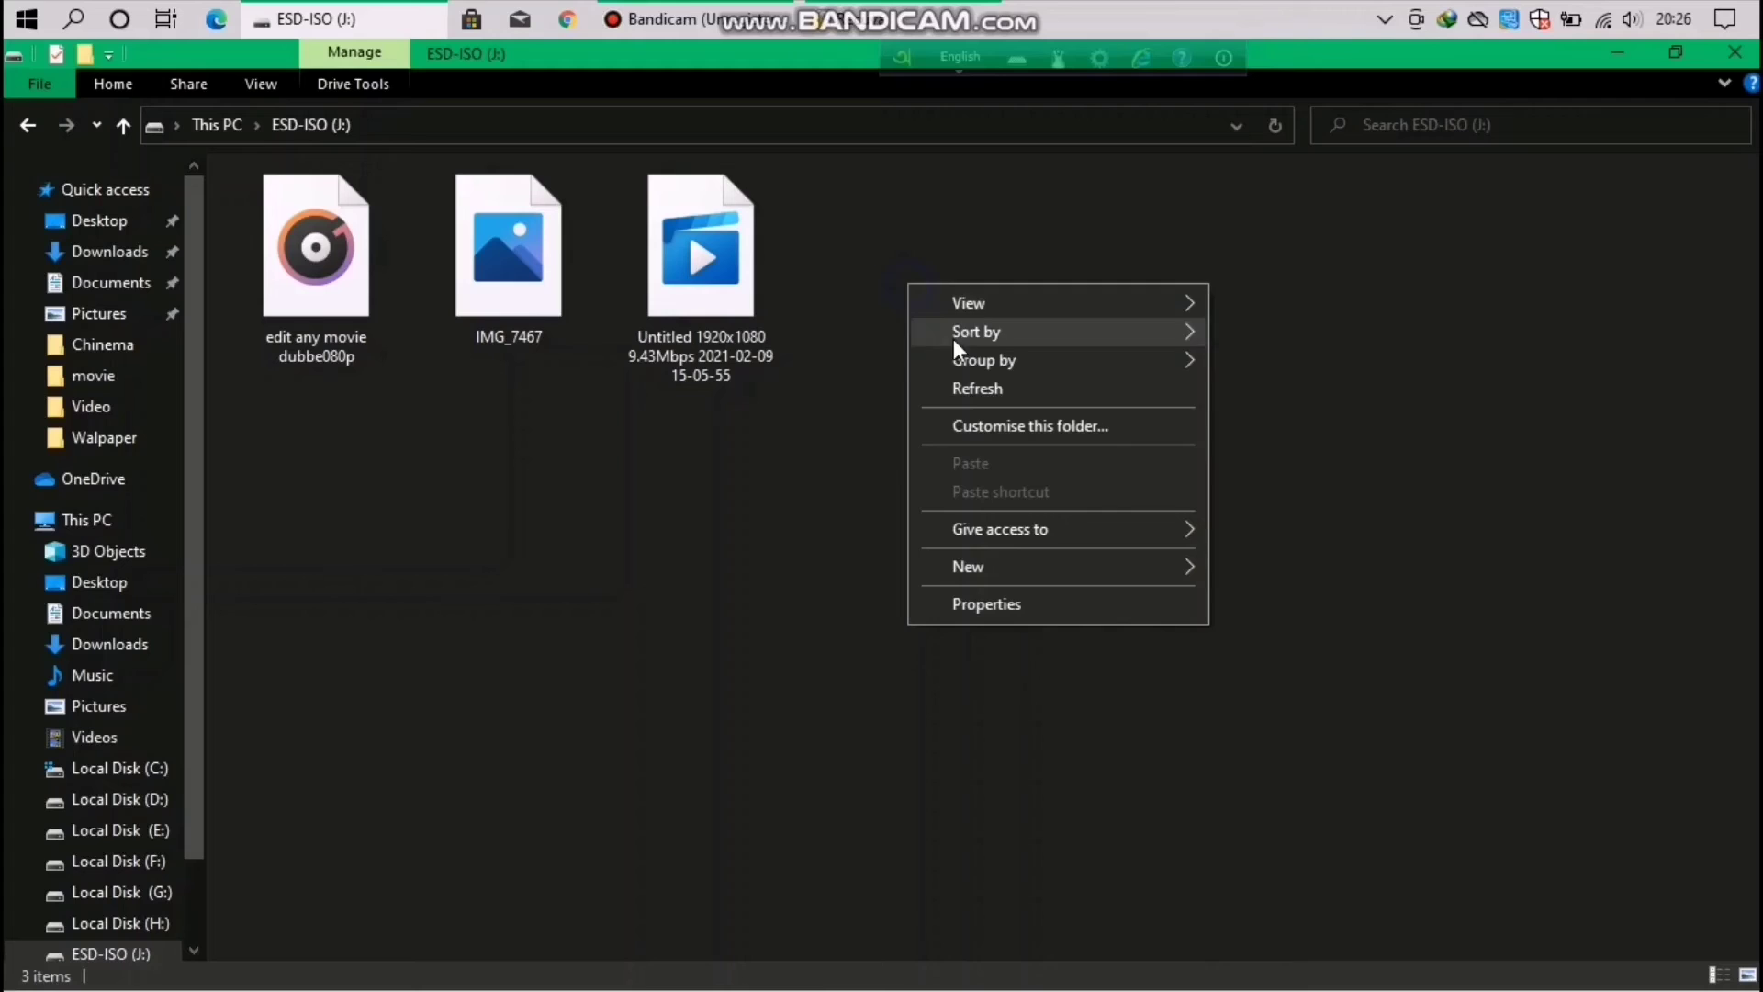
{"action": "left_click", "coordinate": [955, 385]}
{"action": "left_click", "coordinate": [1735, 52]}
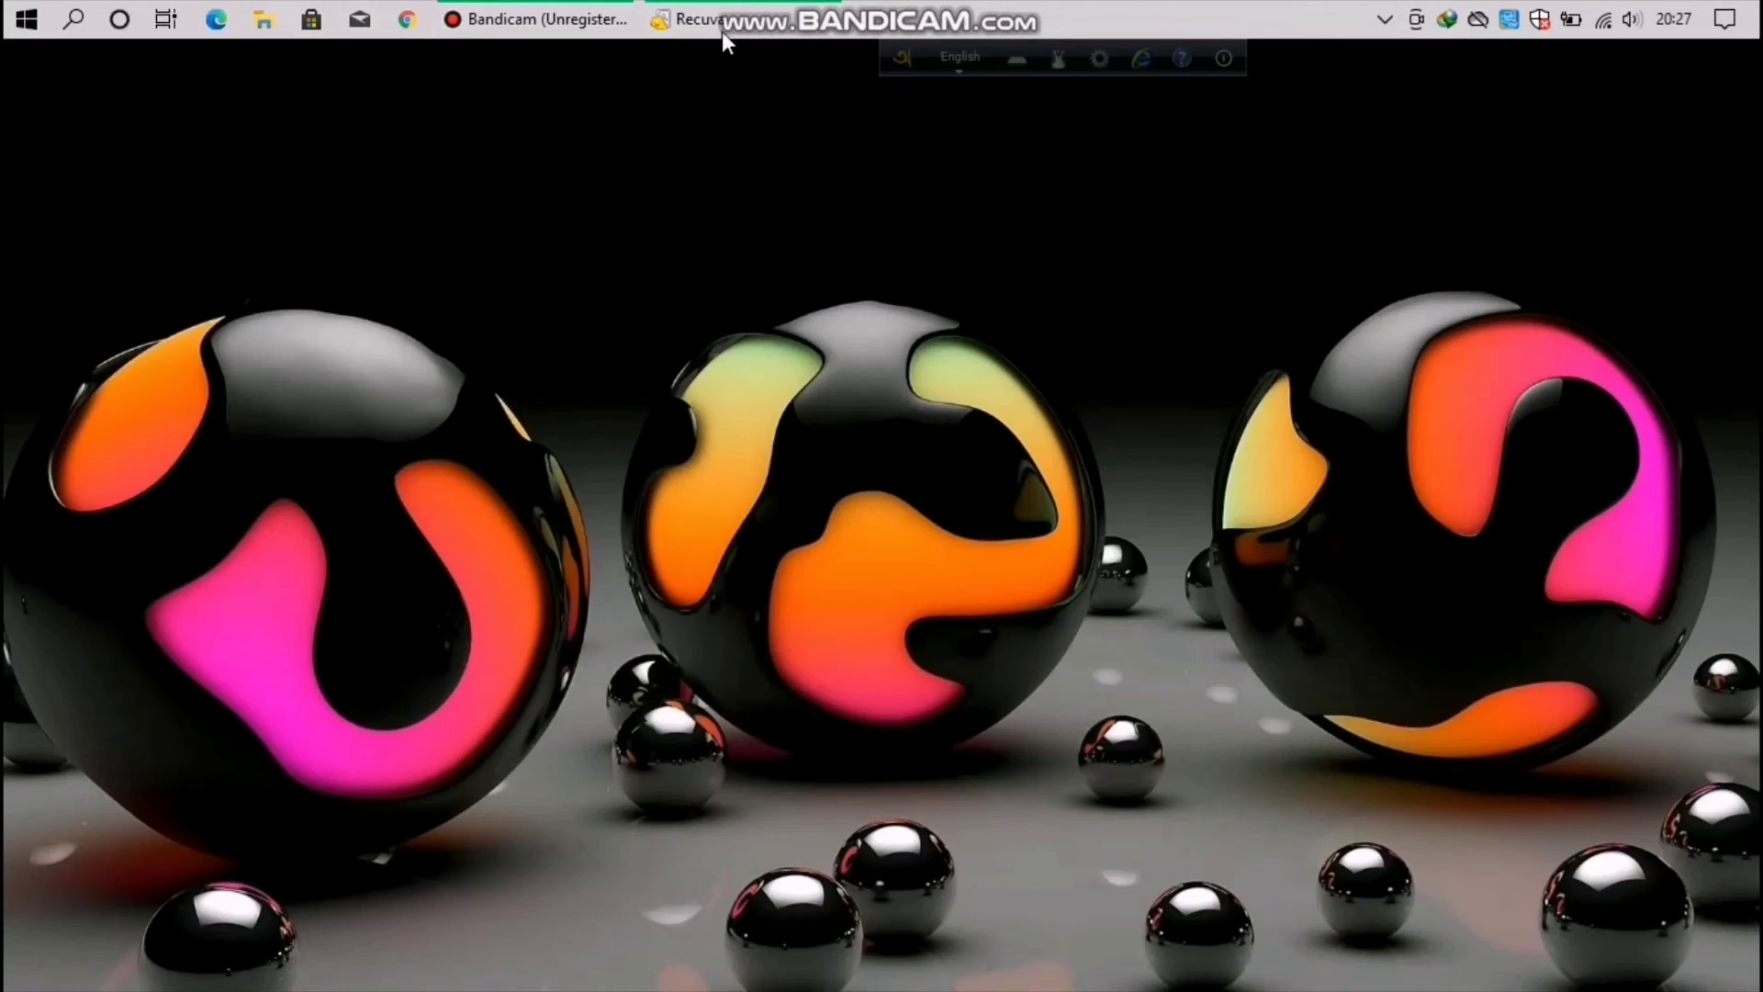
Return to Recuva and untick edit any movie dubbe080p.wav, IMG_7467.JPG and the Untitled 1920x1080 MP4
{"action": "left_click", "coordinate": [707, 20]}
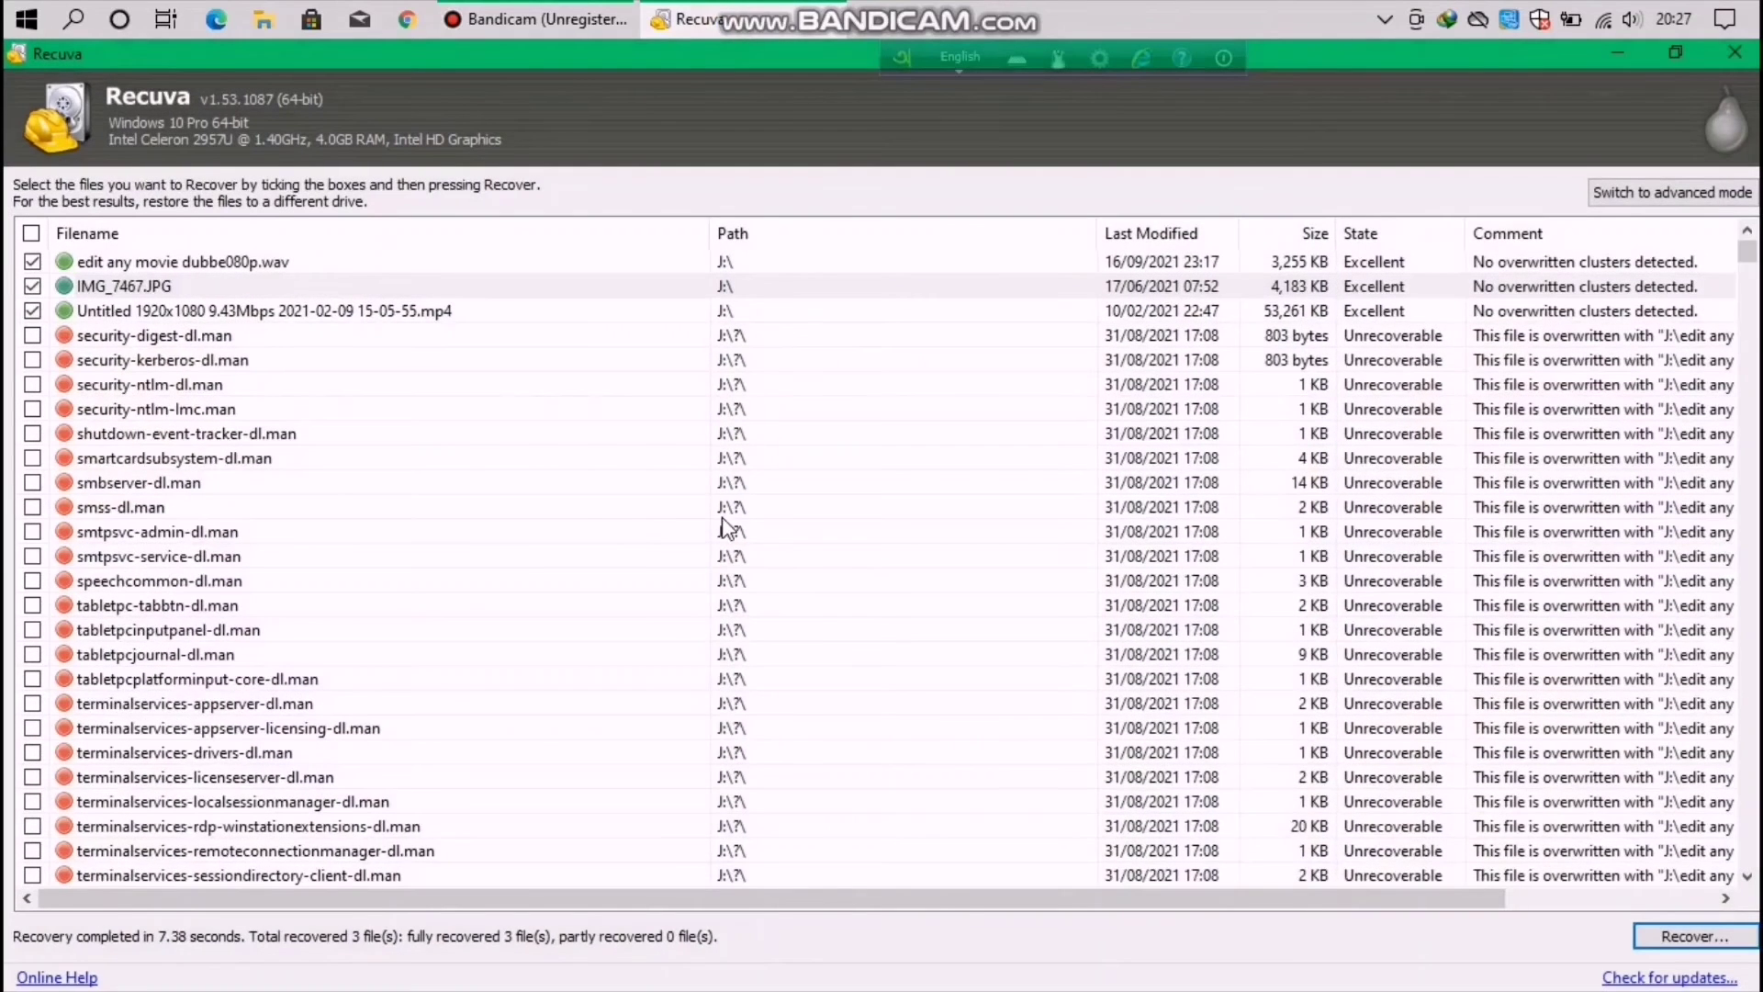
{"action": "left_click", "coordinate": [44, 262]}
{"action": "left_click", "coordinate": [34, 263]}
{"action": "left_click", "coordinate": [33, 286]}
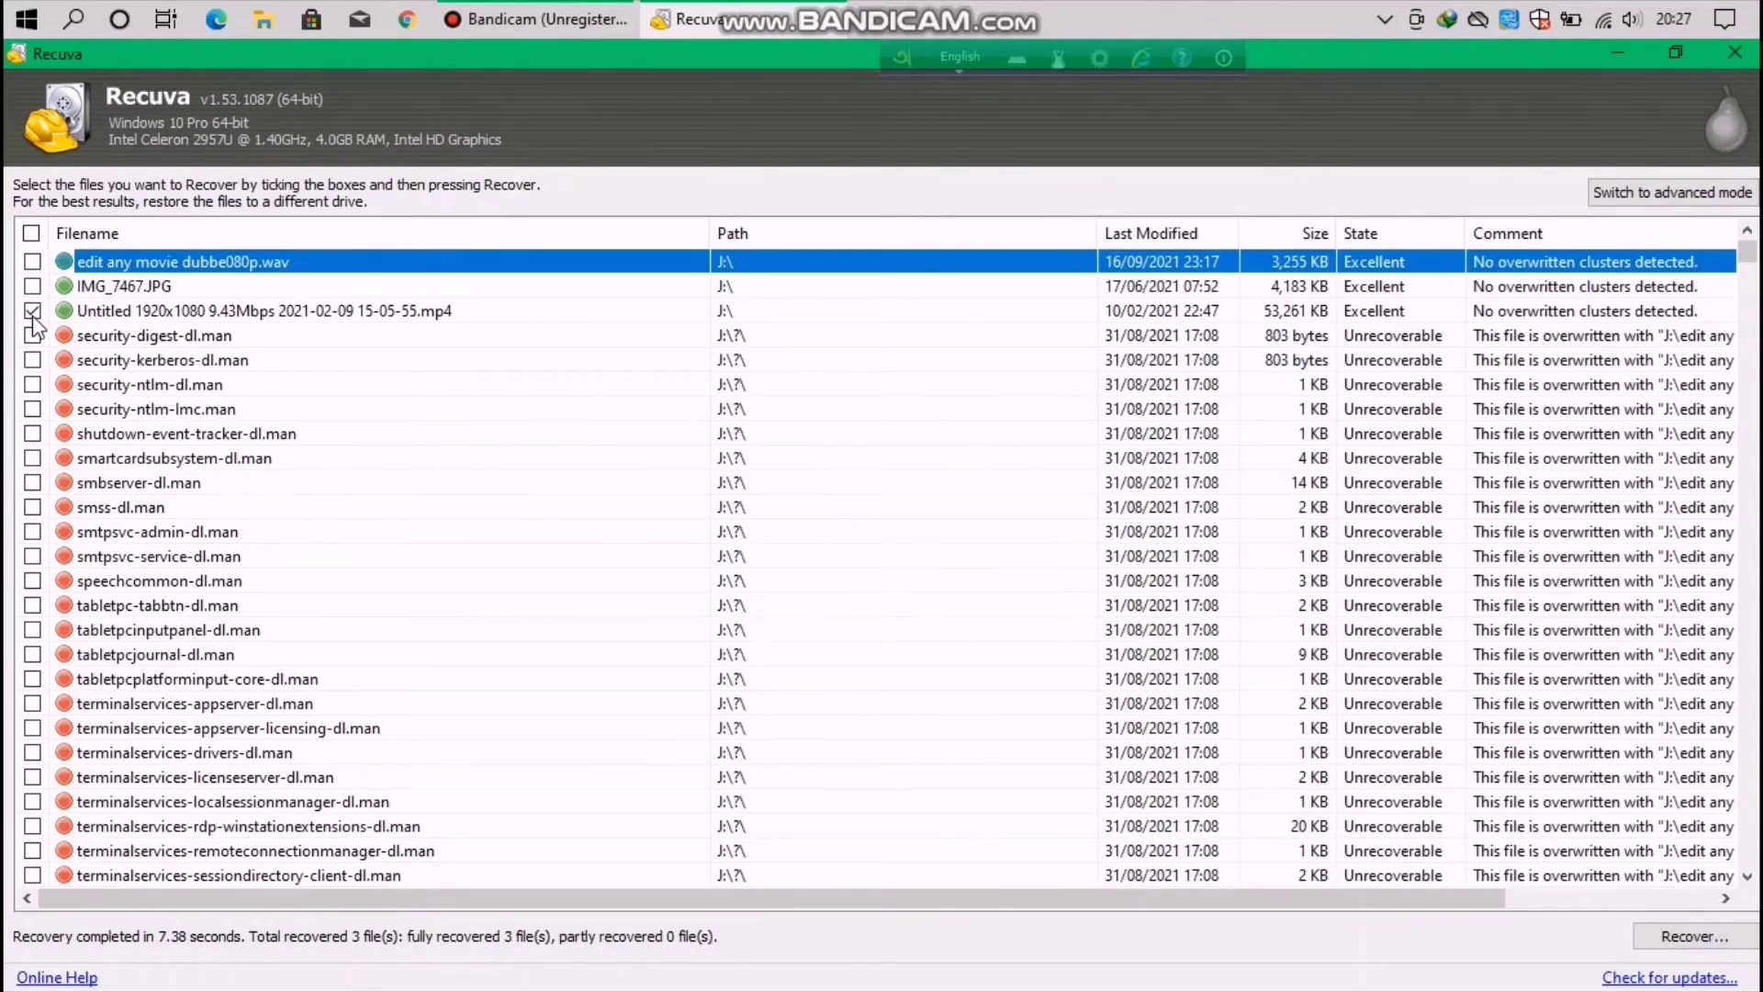
{"action": "left_click", "coordinate": [33, 311]}
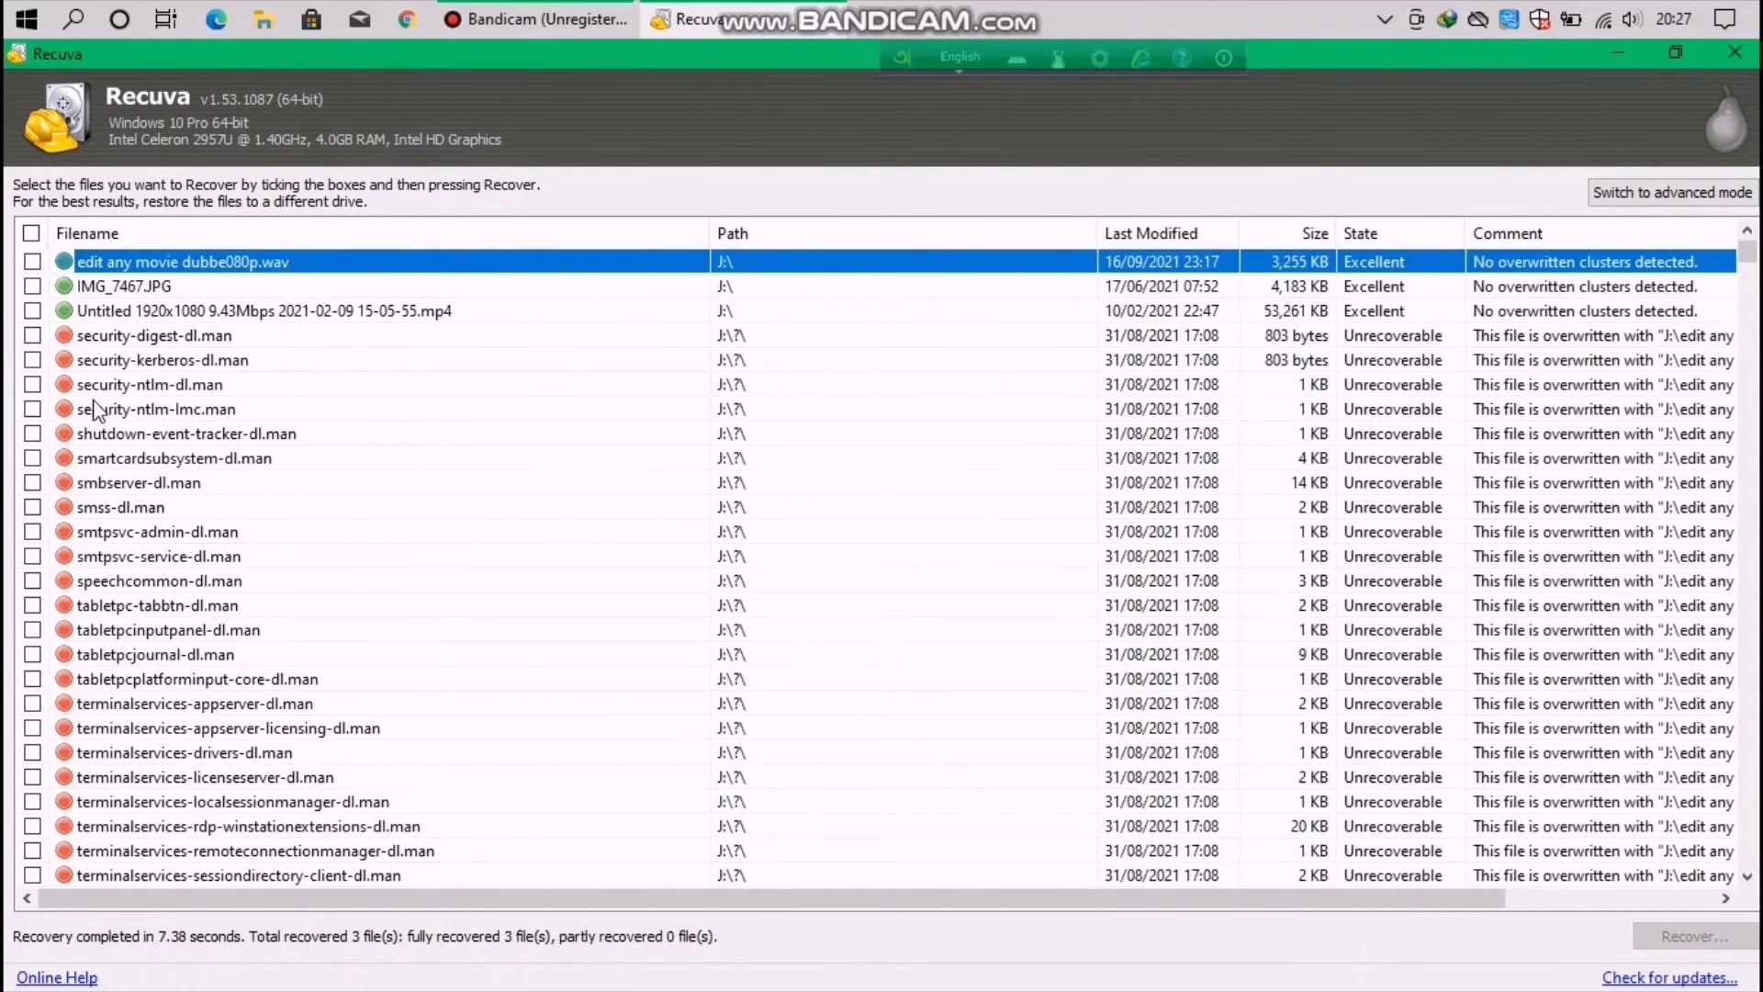
Look through the other files in the scan results for their recovery states, return to the list's start, and minimise Recuva
{"action": "scroll", "coordinate": [225, 721], "scroll_direction": "down", "scroll_amount": 13}
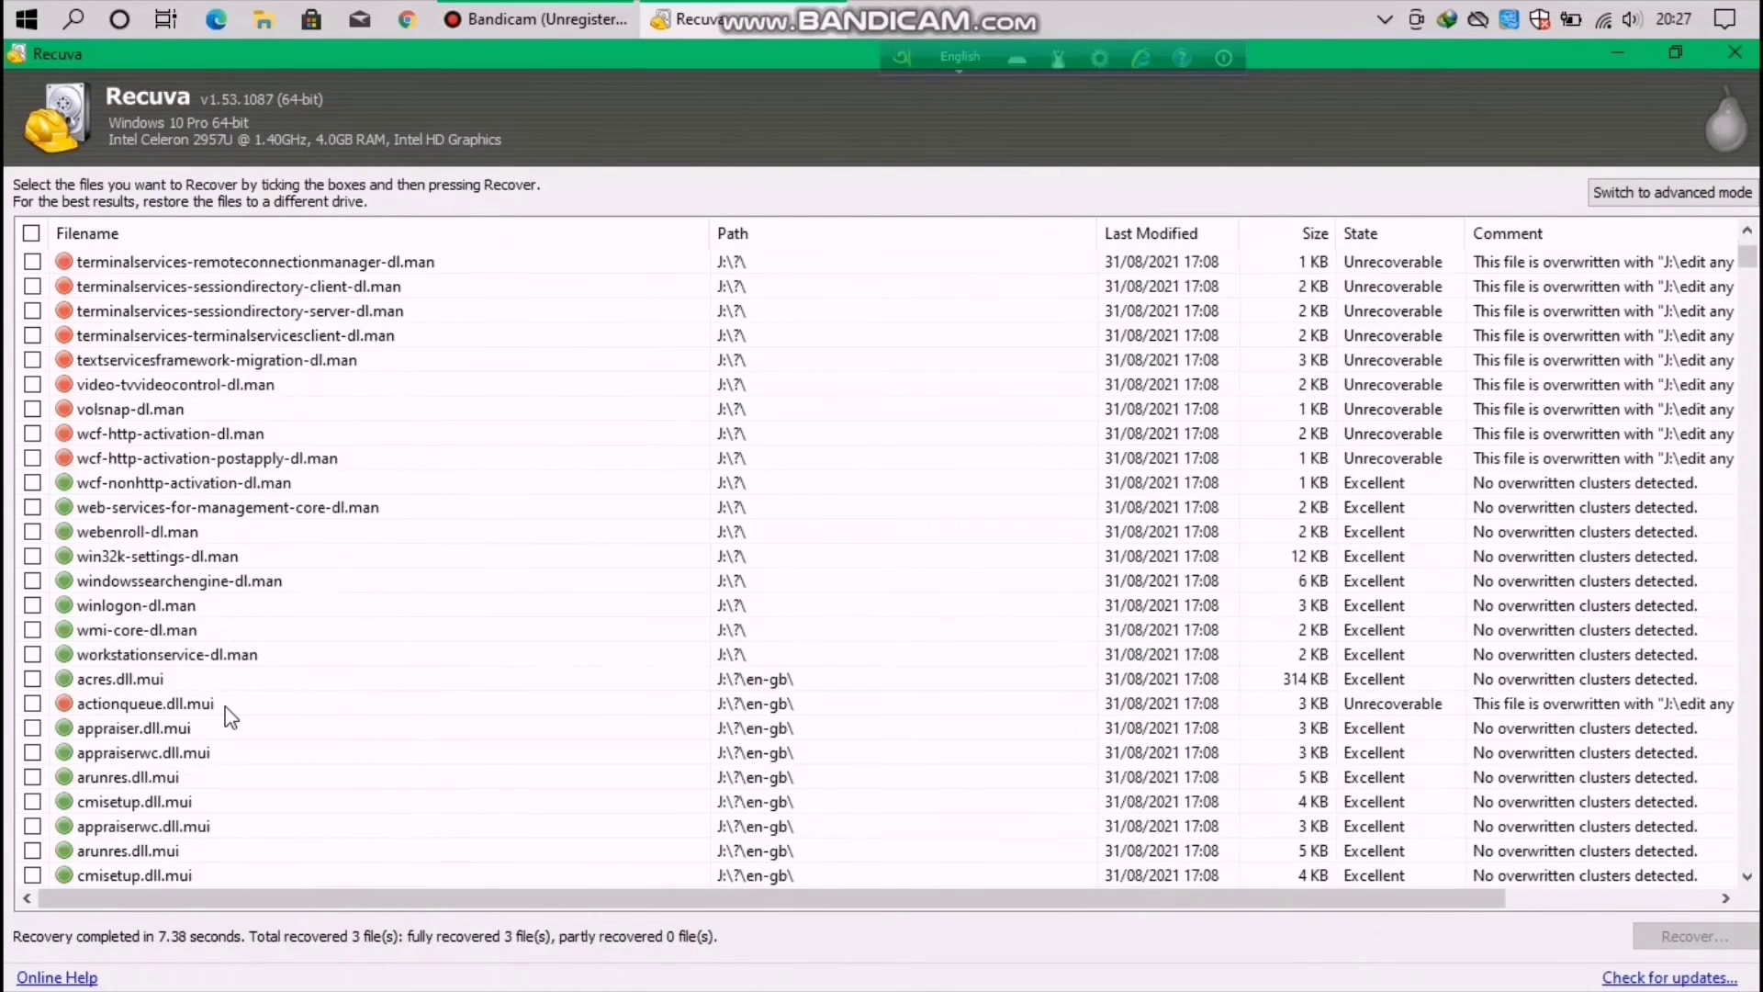
{"action": "scroll", "coordinate": [230, 707], "scroll_direction": "down", "scroll_amount": 20}
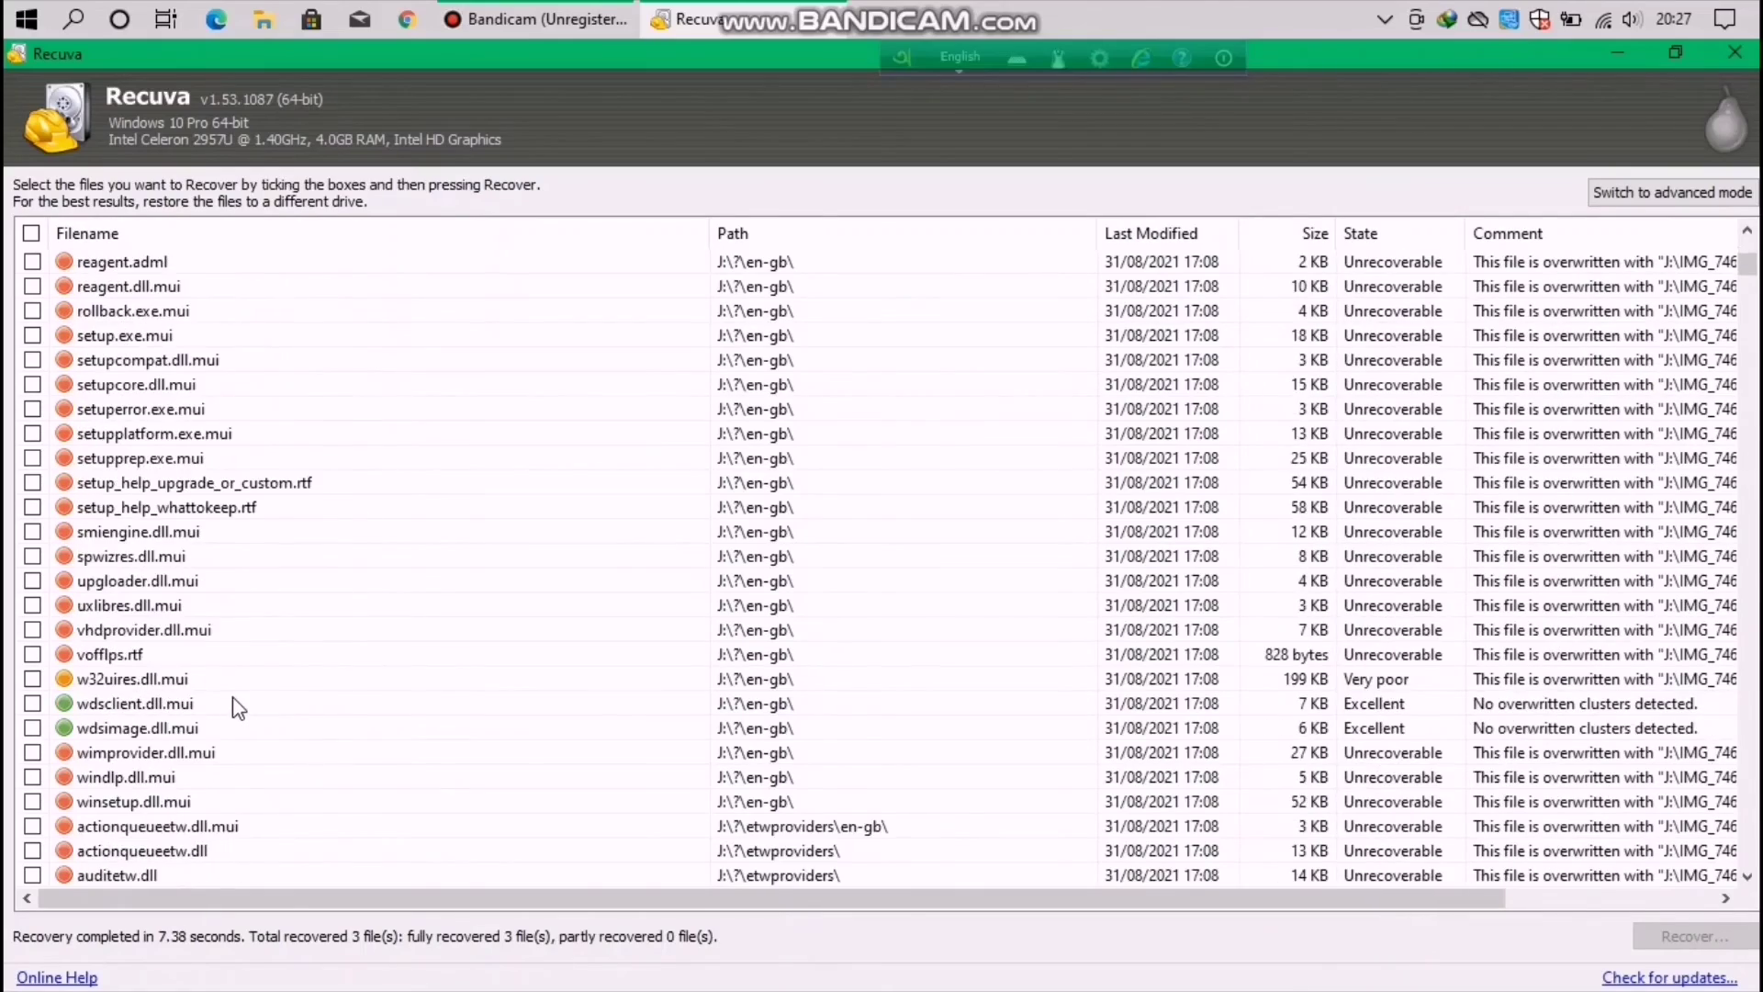
{"action": "scroll", "coordinate": [237, 707], "scroll_direction": "down", "scroll_amount": 20}
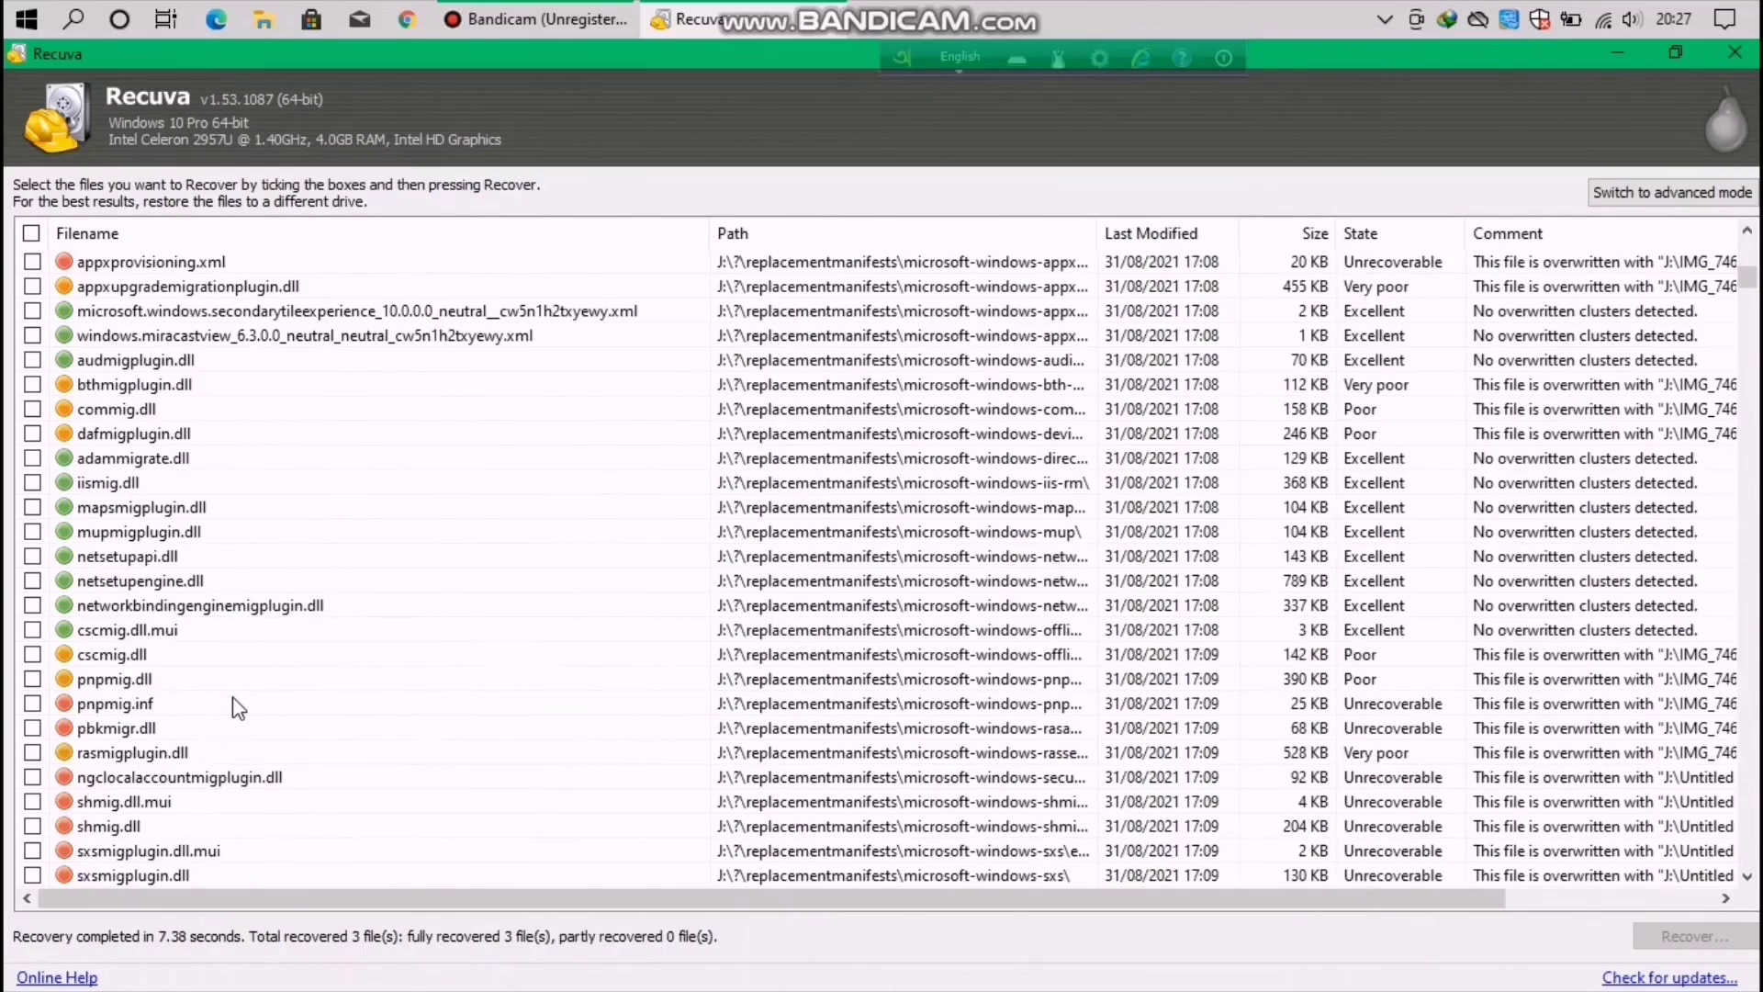
{"action": "scroll", "coordinate": [237, 707], "scroll_direction": "down", "scroll_amount": 15}
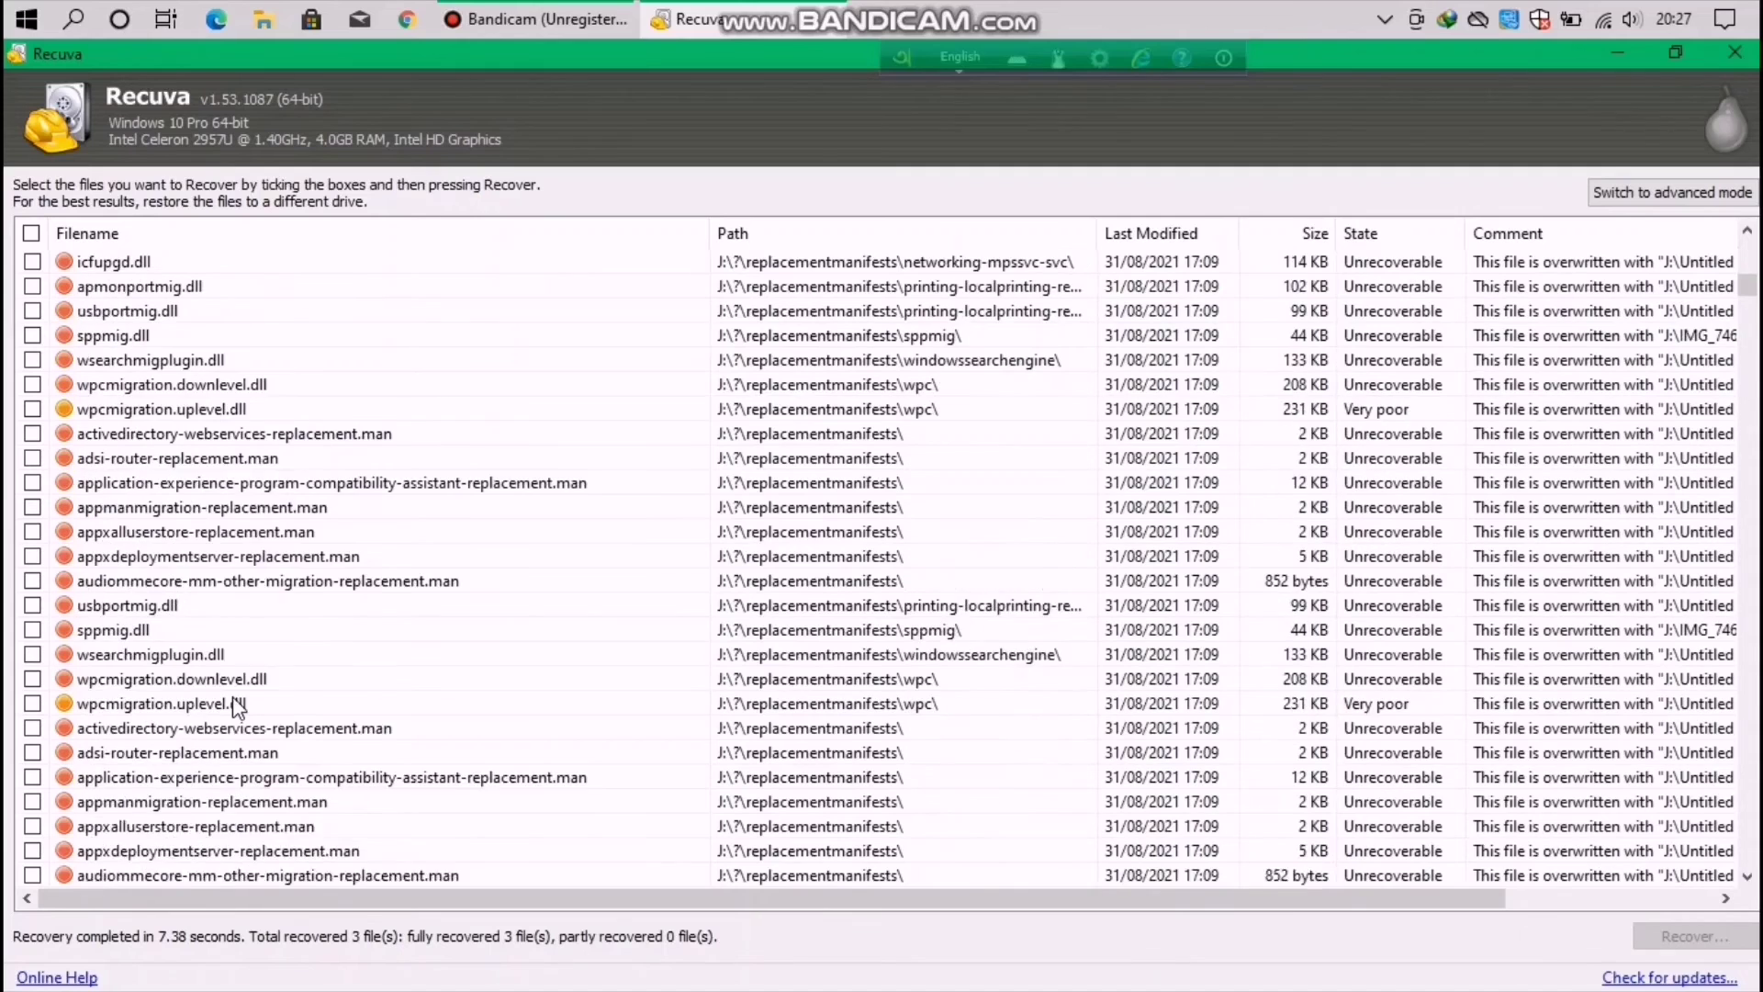
{"action": "scroll", "coordinate": [236, 707], "scroll_direction": "down", "scroll_amount": 12}
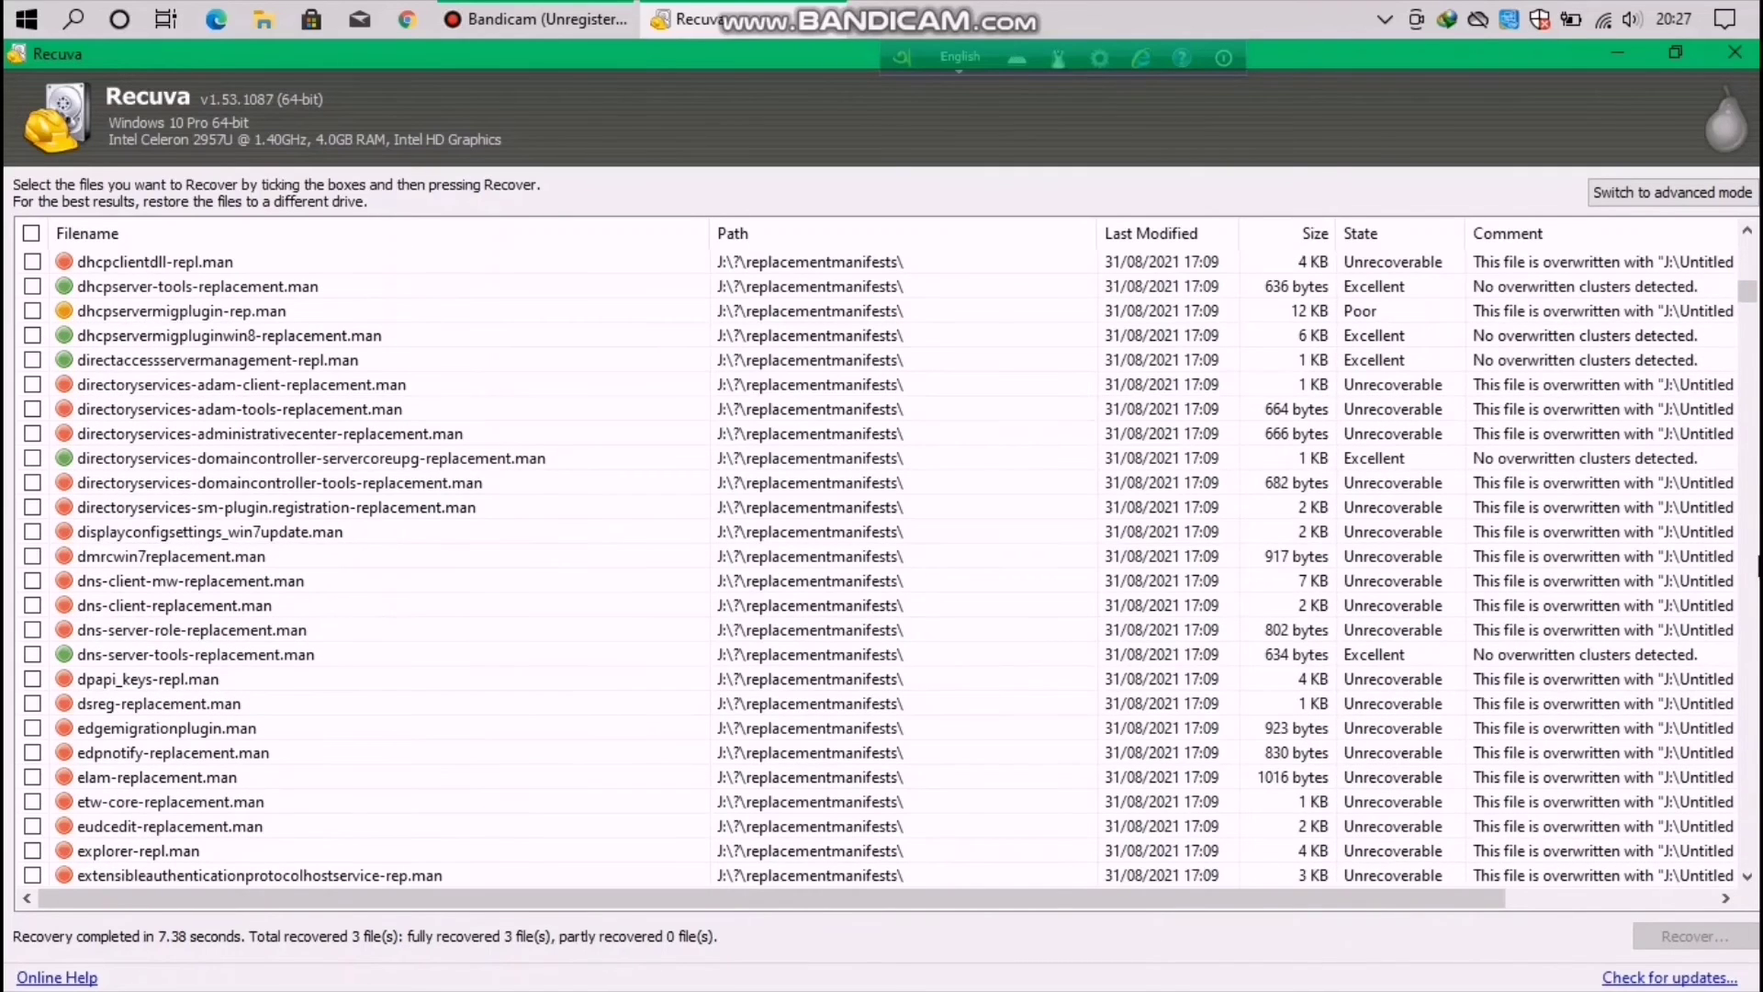
{"action": "left_click_drag", "start_coordinate": [1746, 292], "coordinate": [1754, 249]}
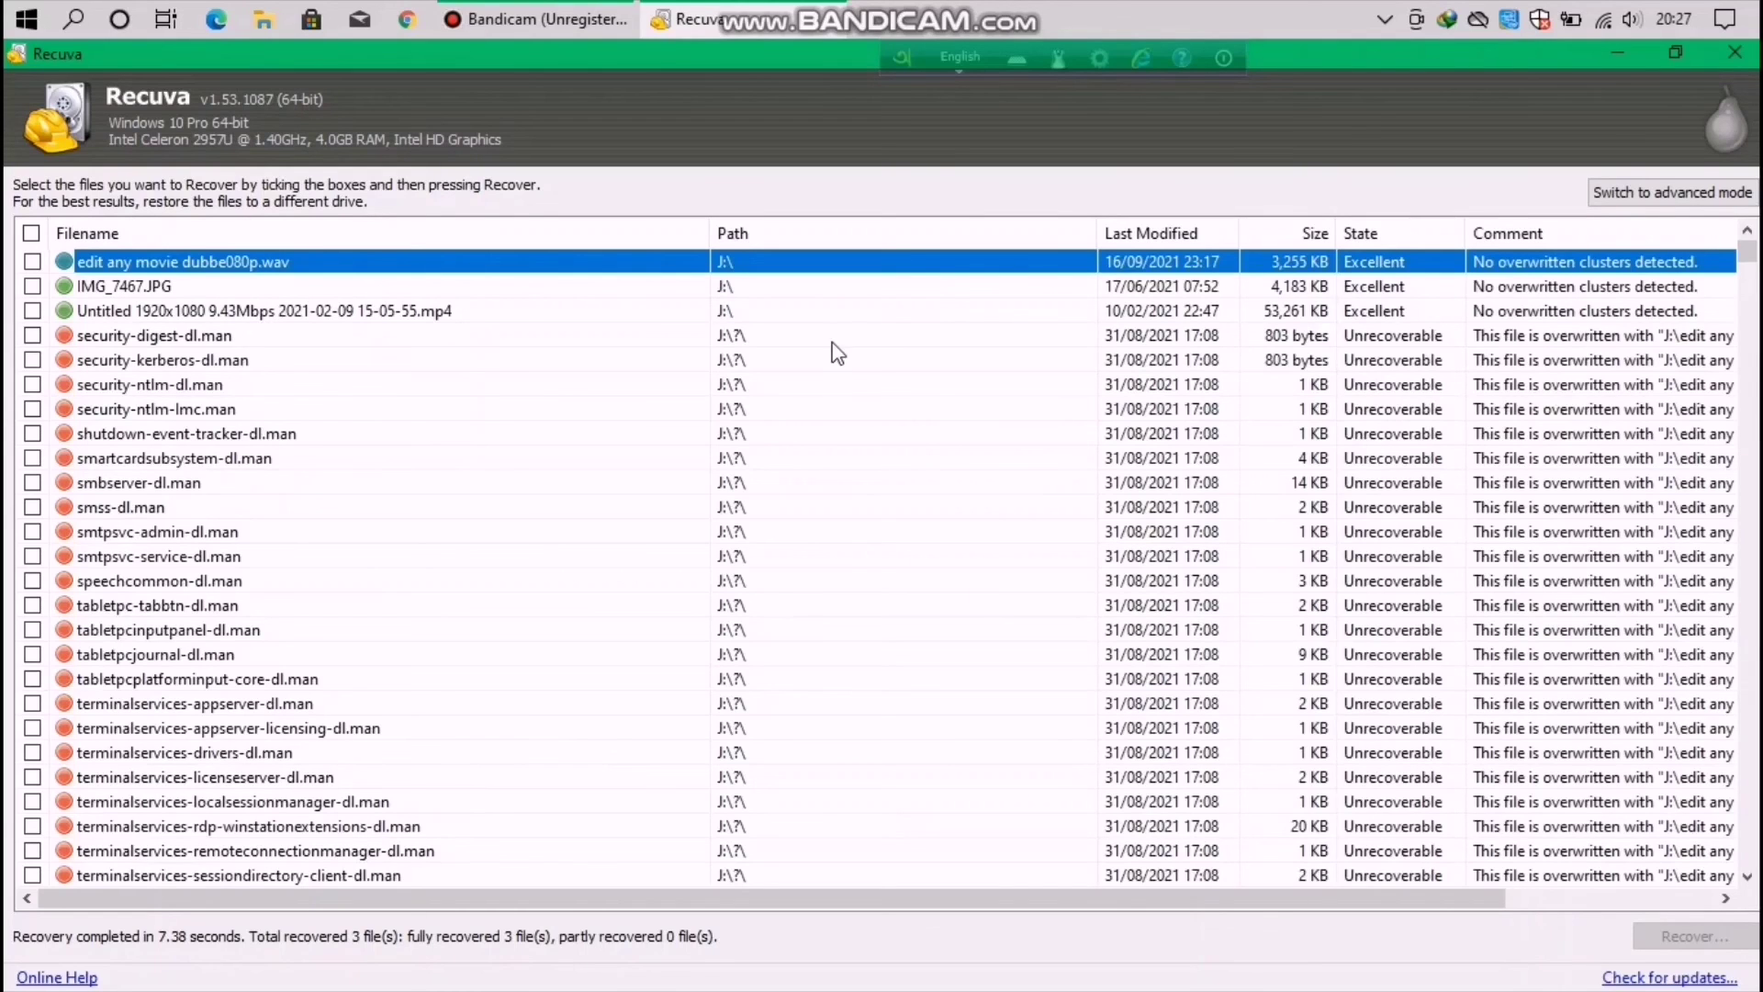
{"action": "left_click", "coordinate": [1617, 55]}
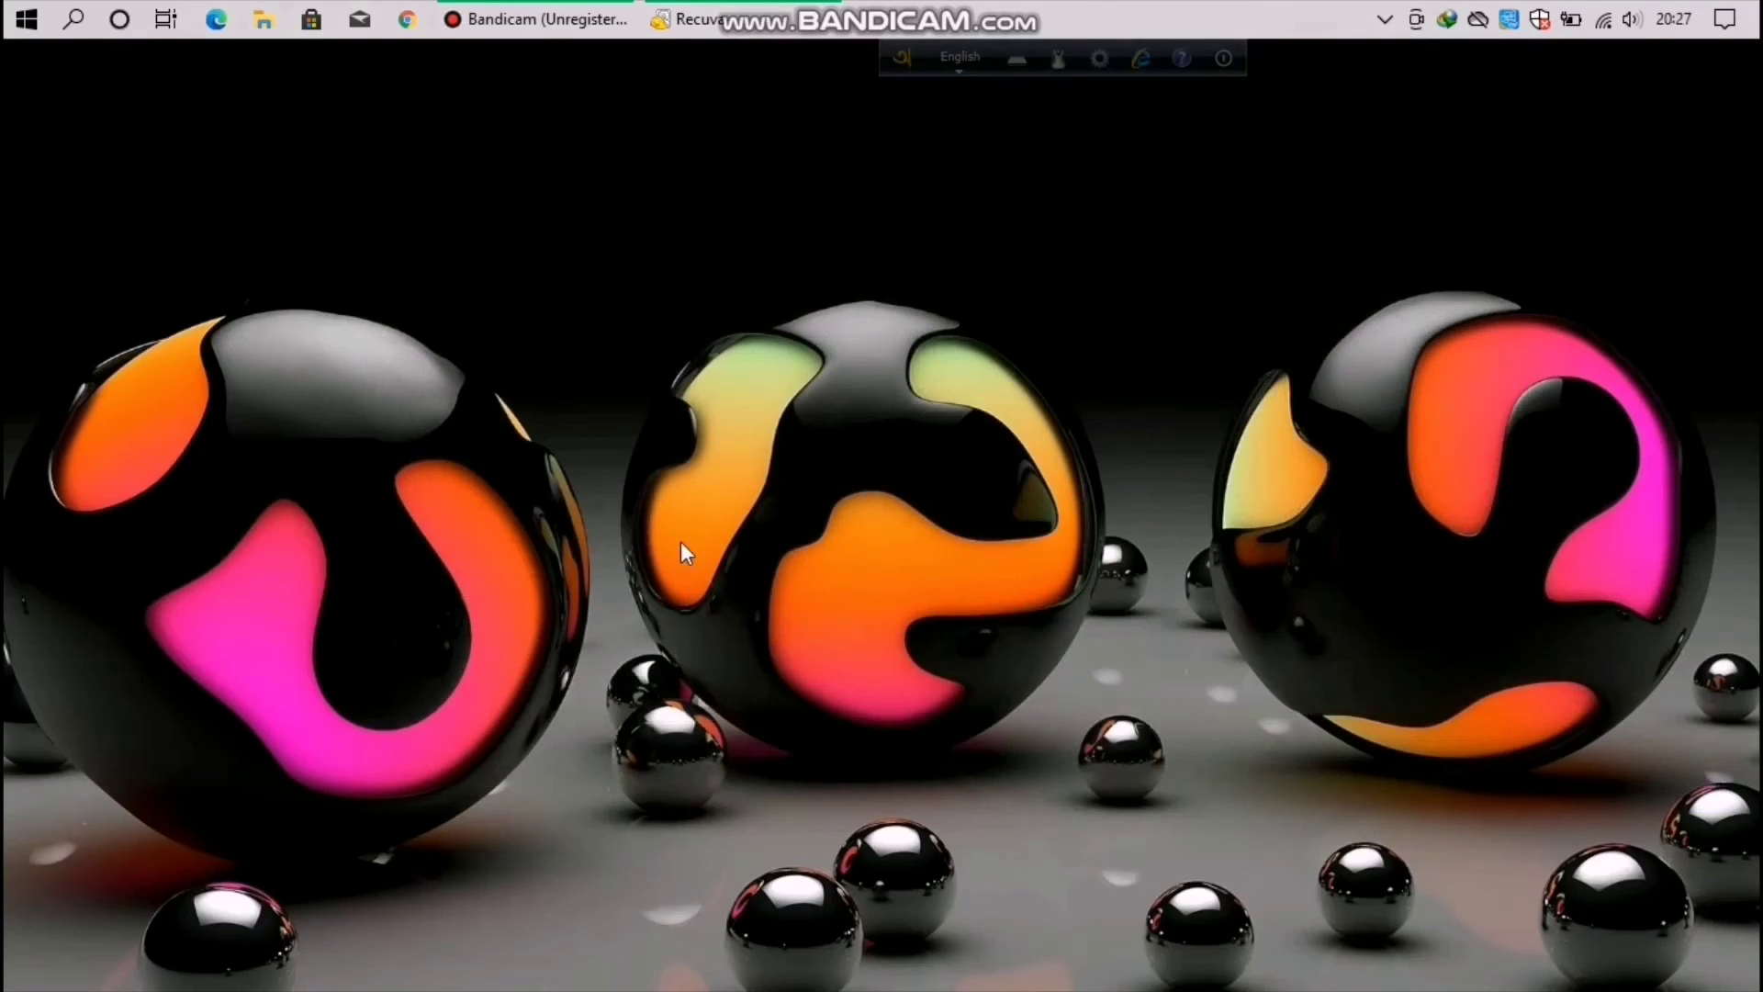